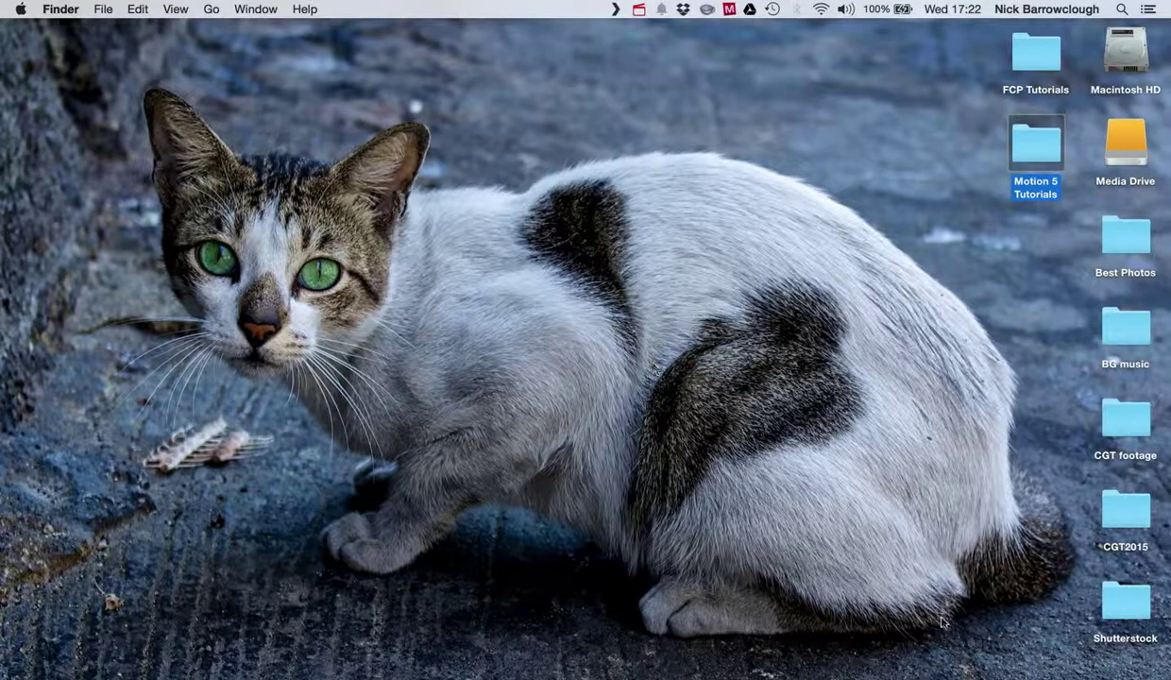
Step: Launch Motion and choose a Final Cut Title project at Broadcast HD 1080, 29.97 fps
{"action": "left_click", "coordinate": [922, 673]}
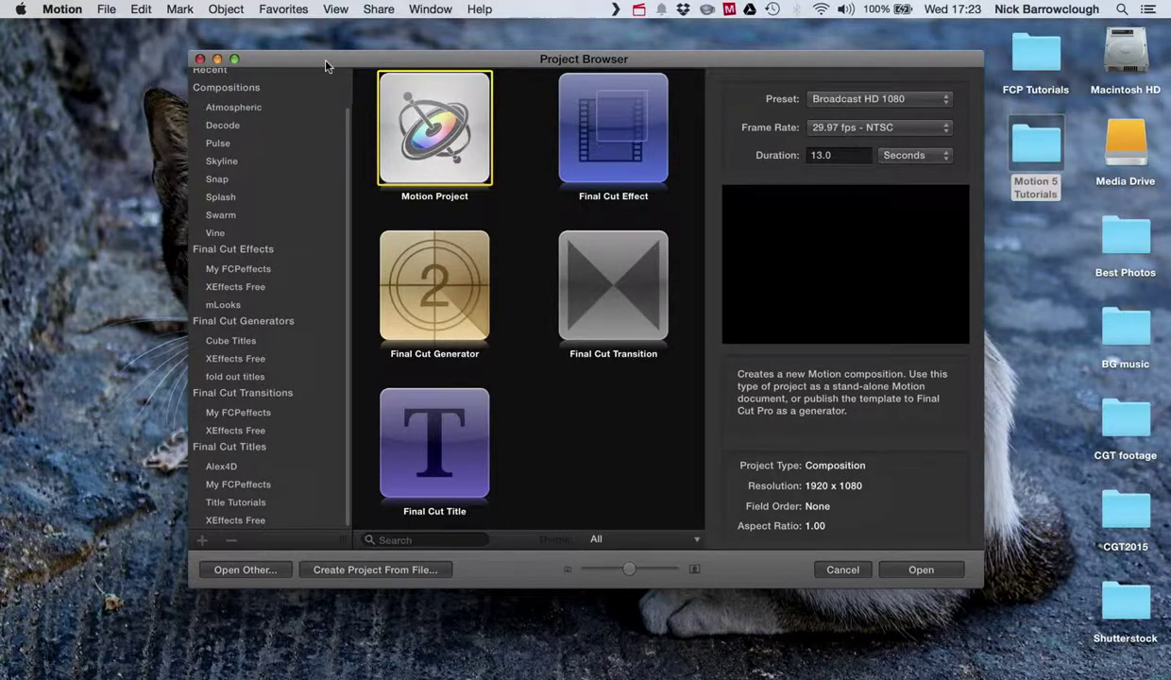
{"action": "mouse_move", "coordinate": [315, 58]}
{"action": "left_mouse_down"}
{"action": "mouse_move", "coordinate": [284, 63]}
{"action": "mouse_move", "coordinate": [322, 59]}
{"action": "left_mouse_up"}
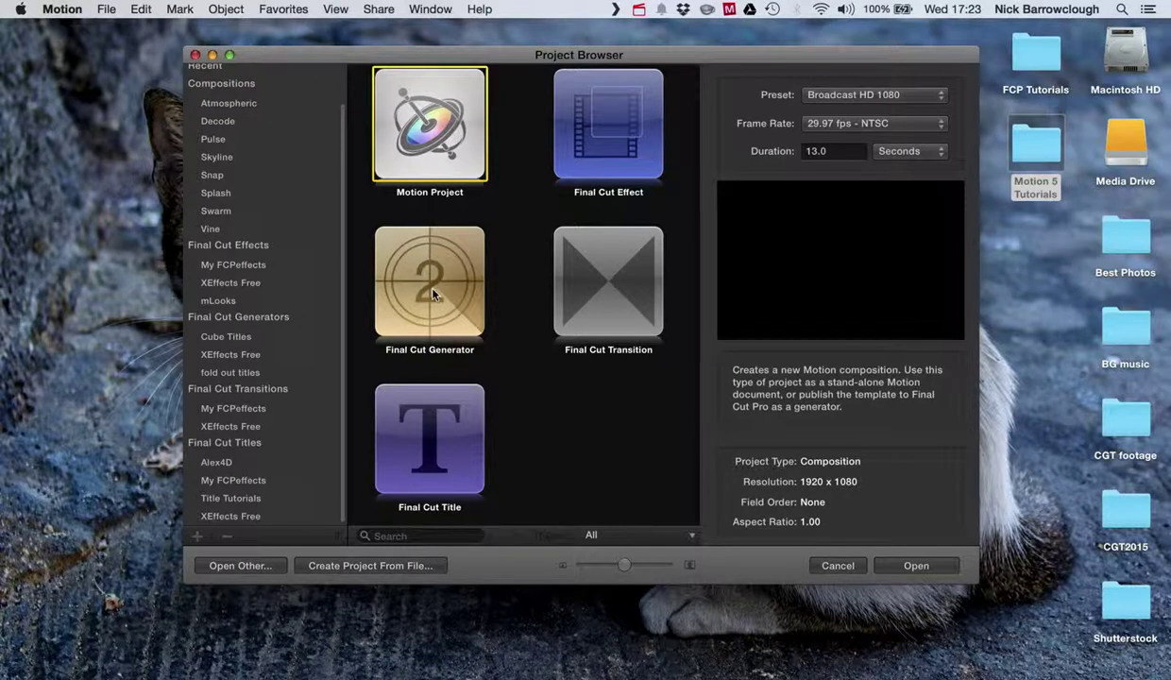
{"action": "left_click", "coordinate": [432, 452]}
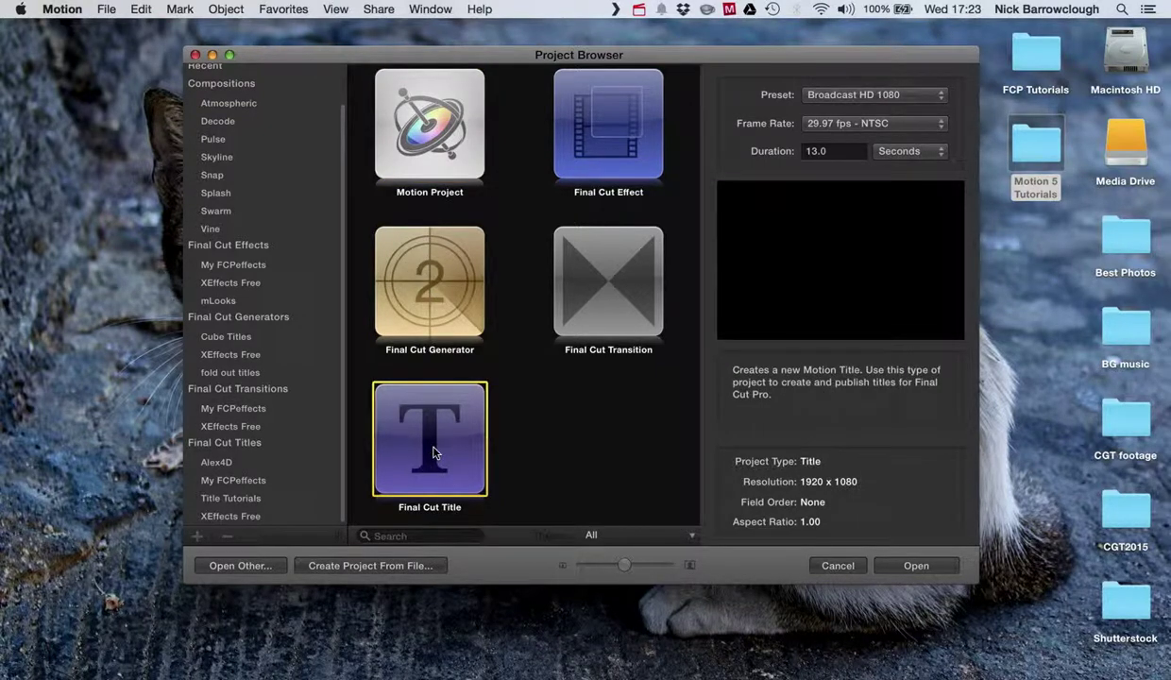
{"action": "left_click", "coordinate": [418, 133]}
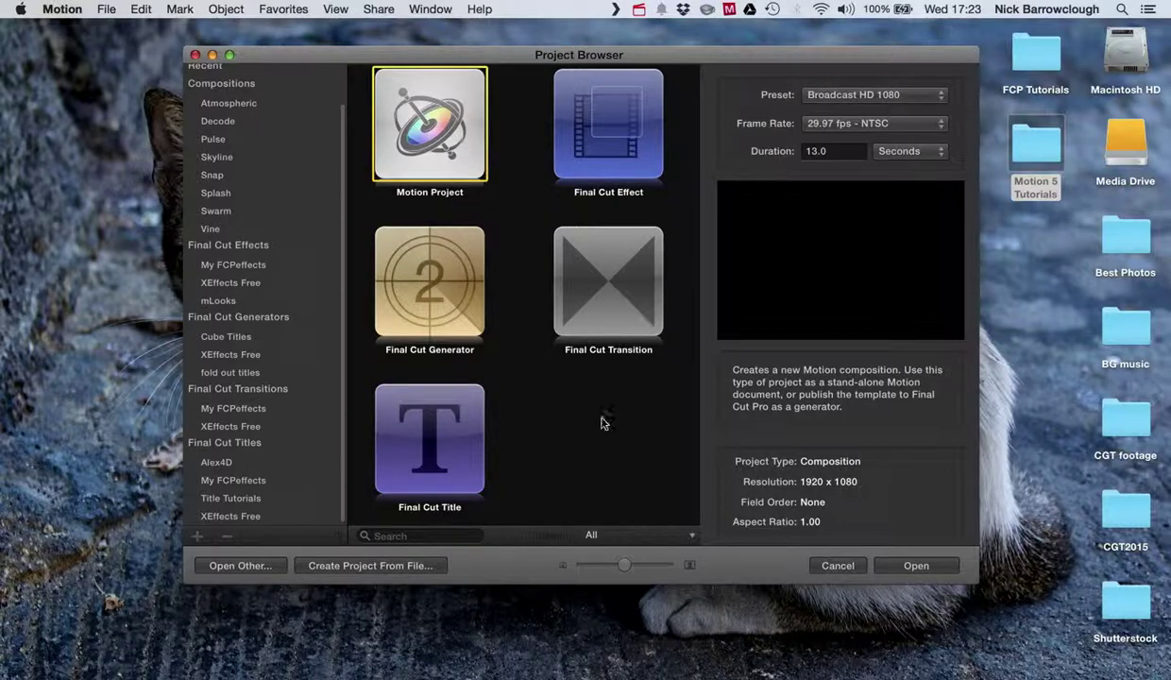
{"action": "left_click", "coordinate": [437, 444]}
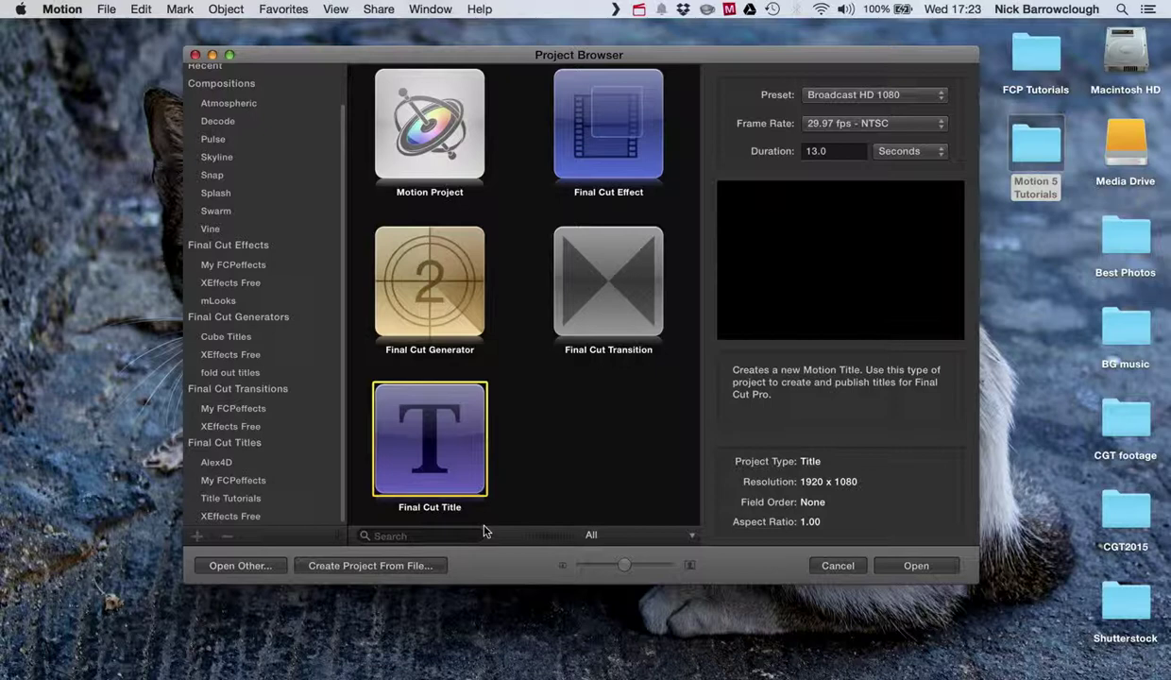
{"action": "left_click", "coordinate": [449, 128]}
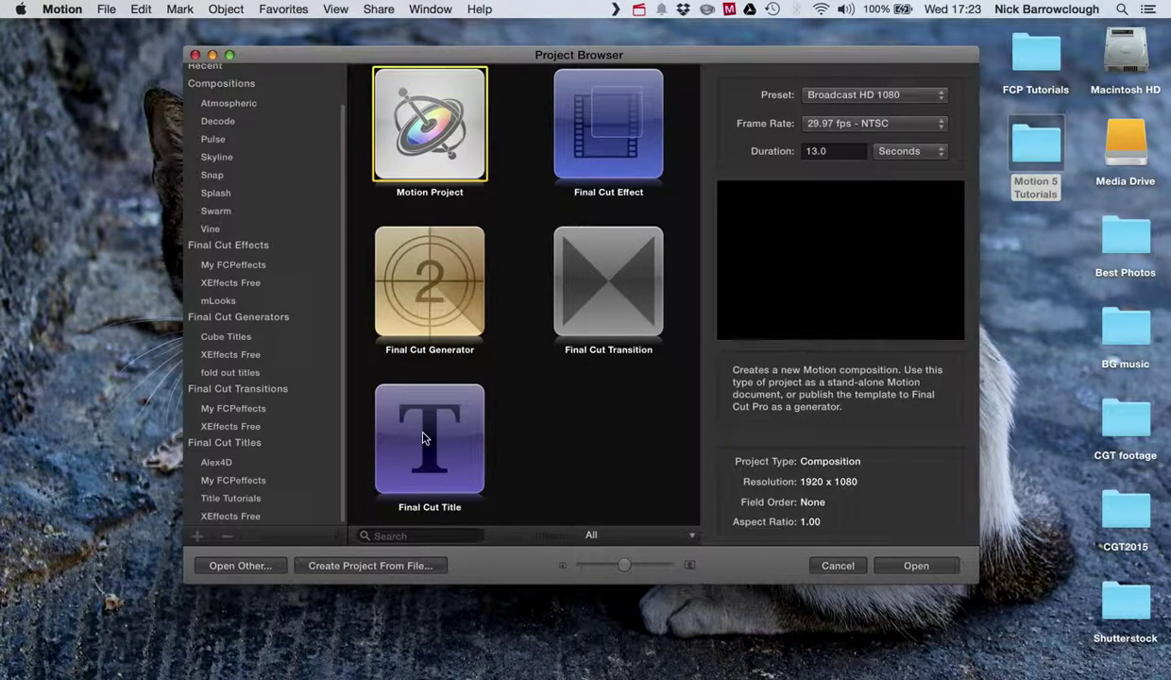
{"action": "left_click", "coordinate": [423, 435]}
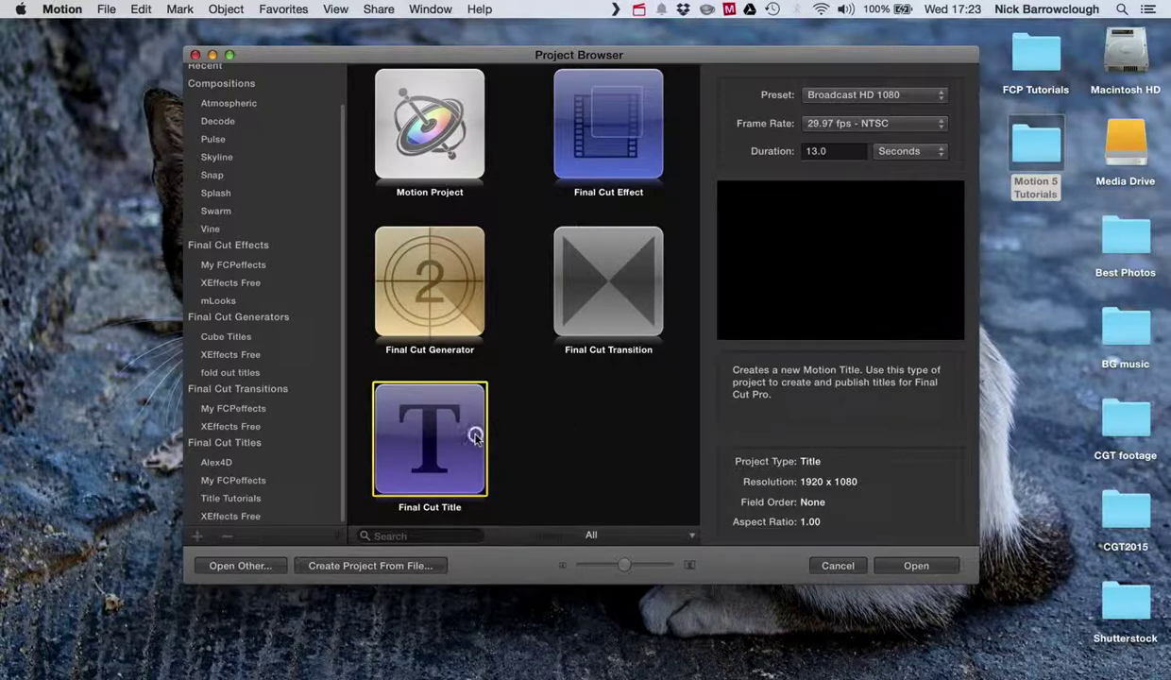
Step: Create the title project, delete Title Background and Type Text Here layers, and fit the viewer
{"action": "left_click", "coordinate": [915, 567]}
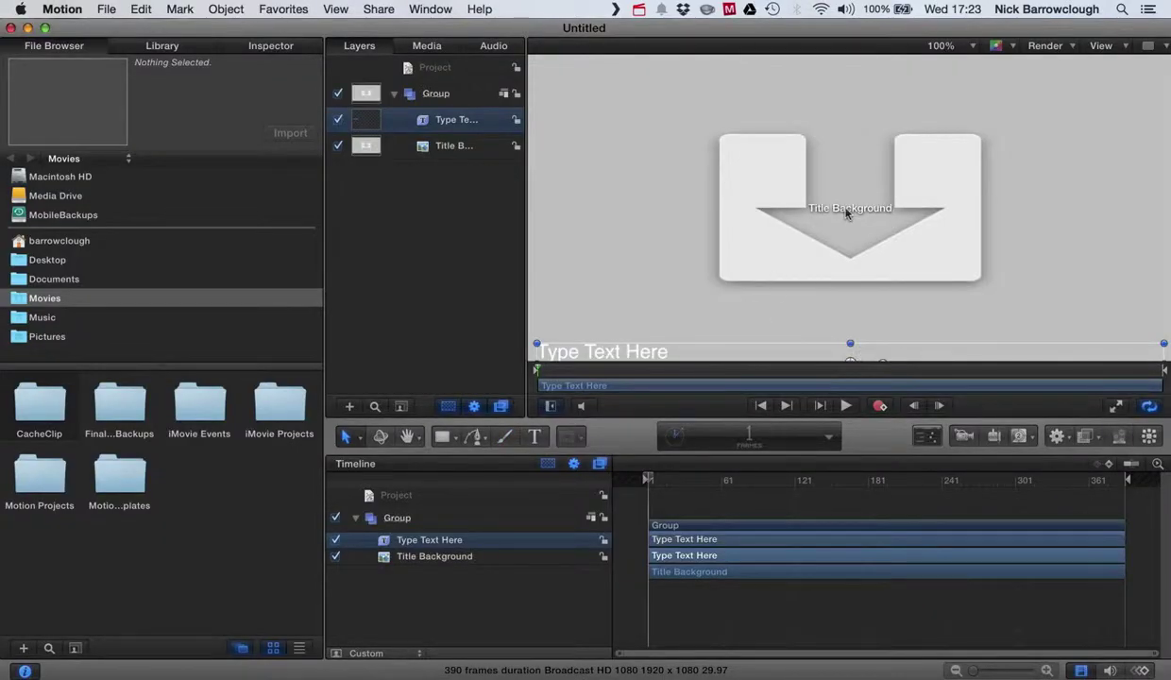
{"action": "left_click", "coordinate": [401, 555]}
{"action": "key", "text": "Delete"}
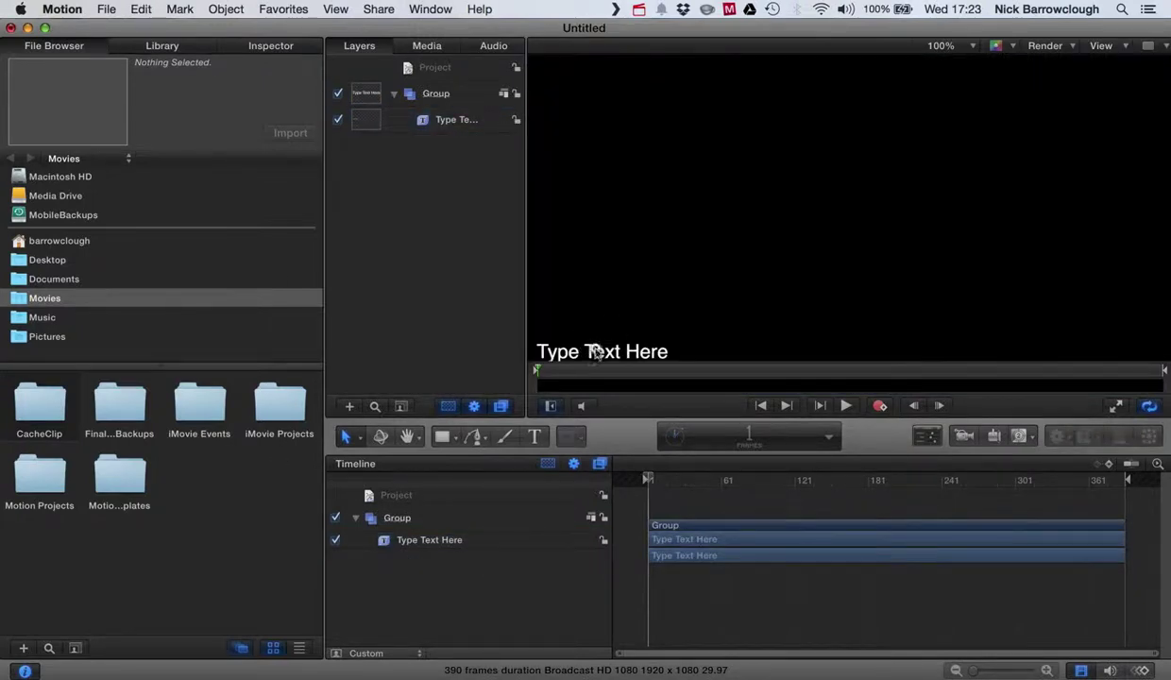
{"action": "left_click", "coordinate": [591, 349]}
{"action": "key", "text": "Delete"}
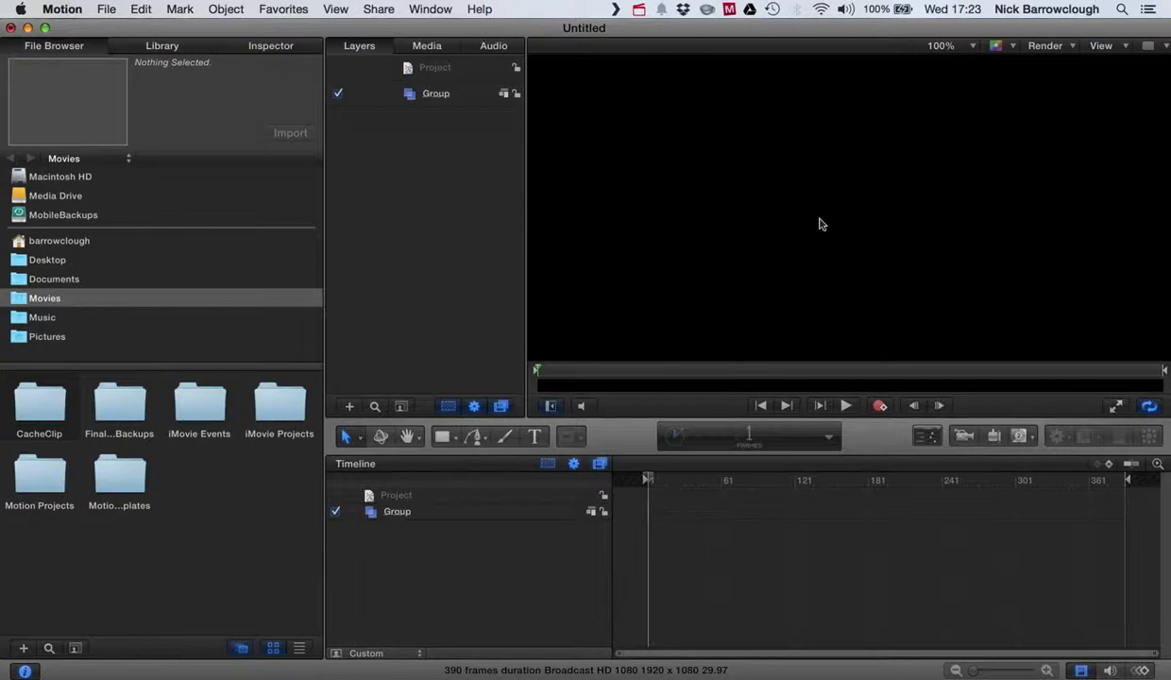
{"action": "left_click", "coordinate": [944, 47]}
{"action": "left_click", "coordinate": [956, 63]}
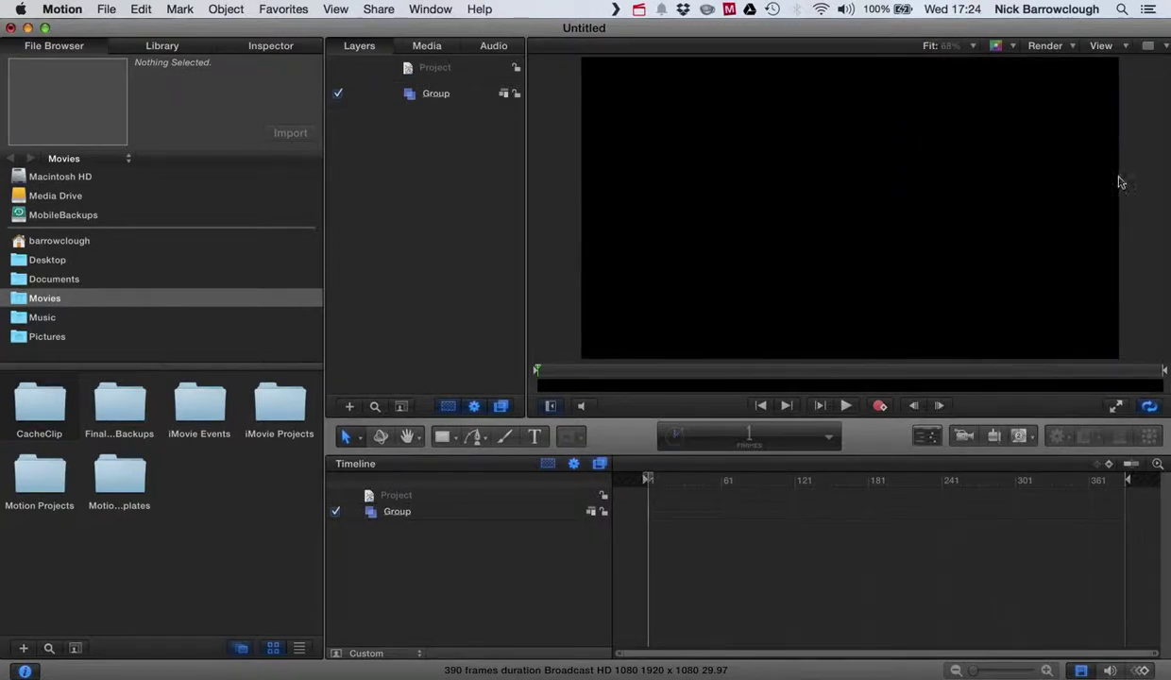
Step: Add a text layer reading 'Motion 5' on the canvas
{"action": "left_click", "coordinate": [533, 435]}
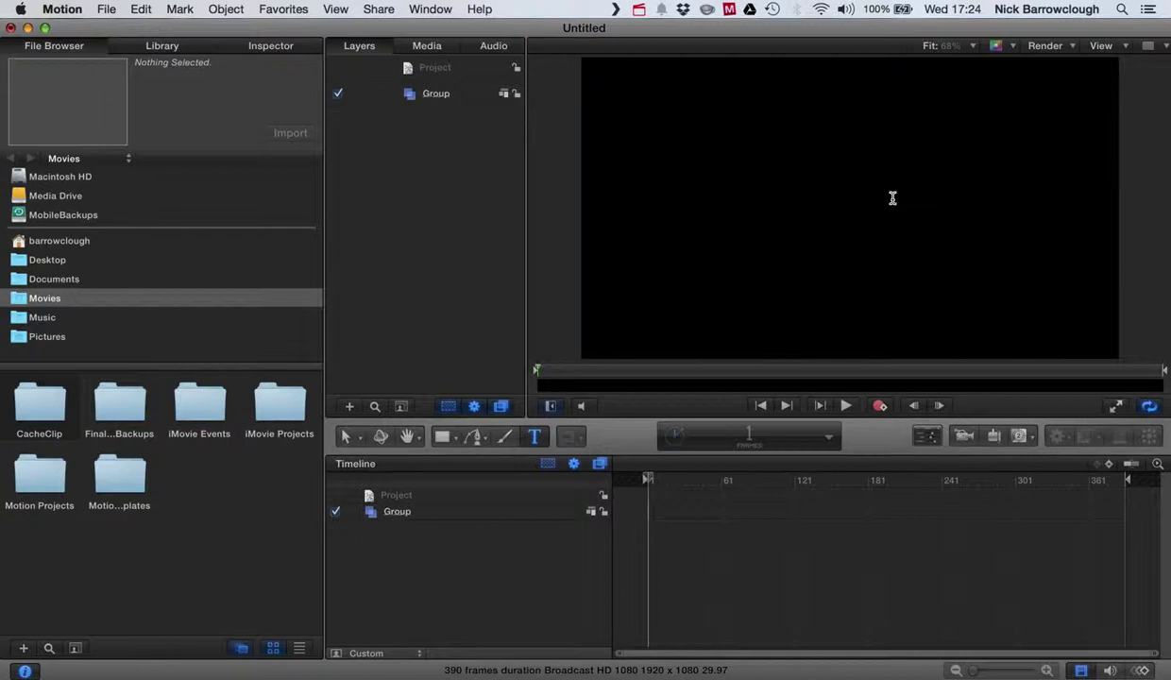
{"action": "left_click", "coordinate": [721, 214]}
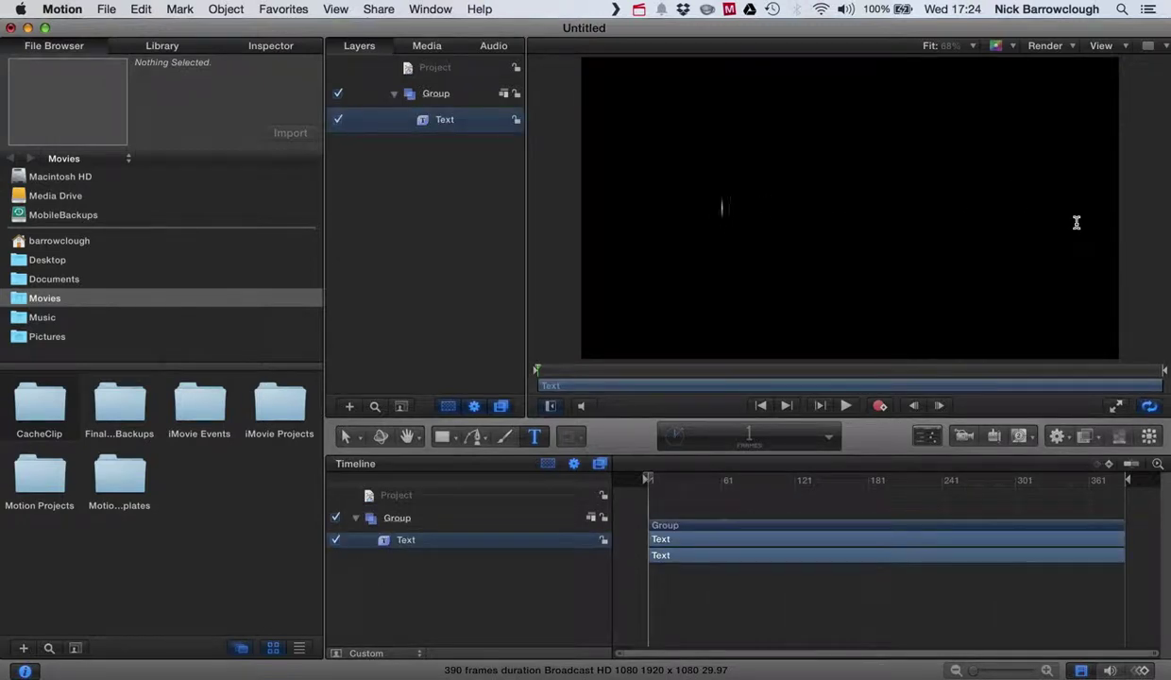
{"action": "type", "text": "Motion 5"}
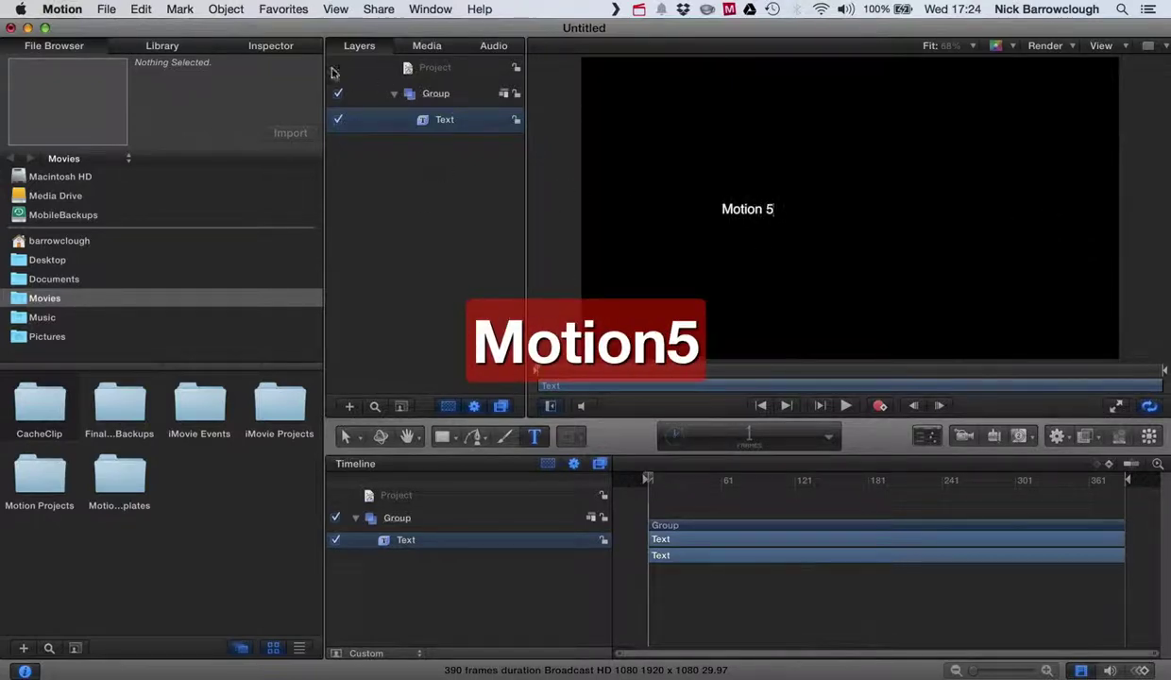
{"action": "left_click", "coordinate": [274, 46]}
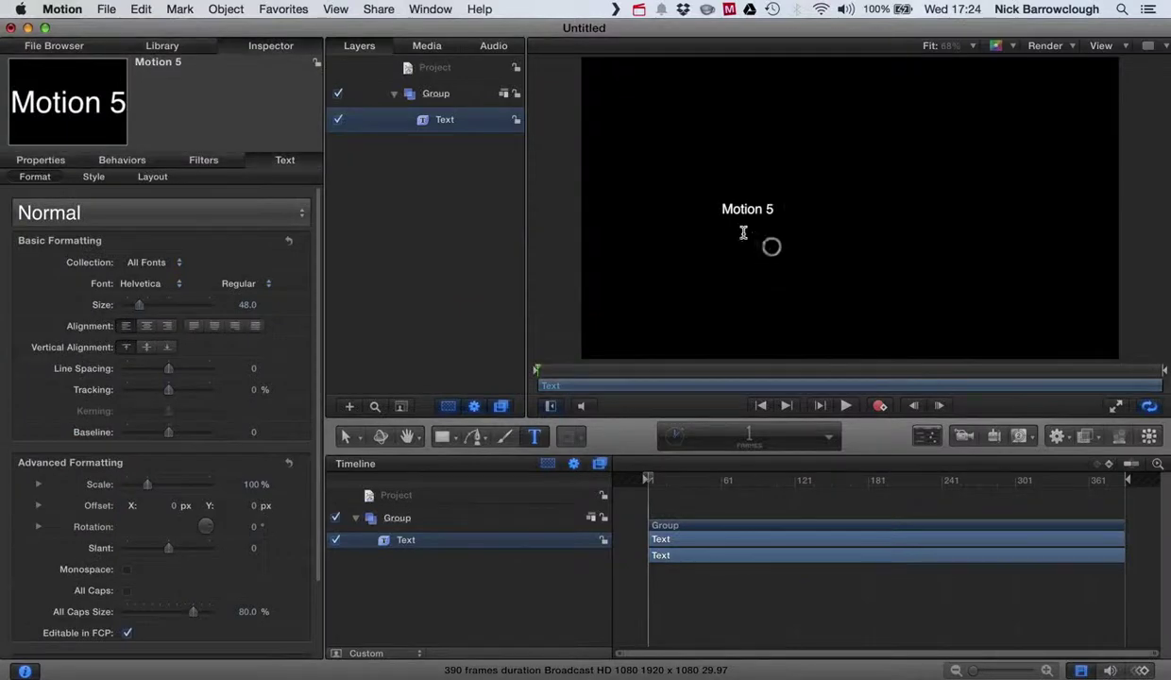
{"action": "left_click", "coordinate": [725, 208]}
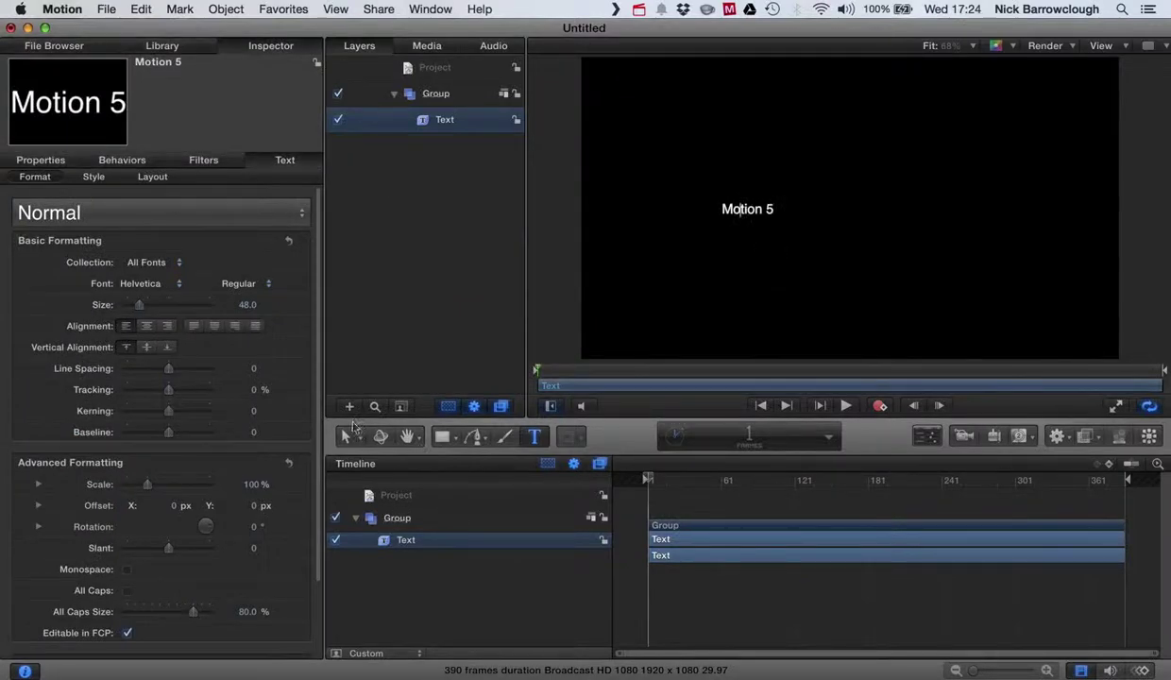
{"action": "left_click", "coordinate": [345, 435]}
Step: Apply the BOLD preset, raise the size to 274, and shift MOTION 5 left
{"action": "left_click", "coordinate": [149, 262]}
{"action": "left_click", "coordinate": [152, 262]}
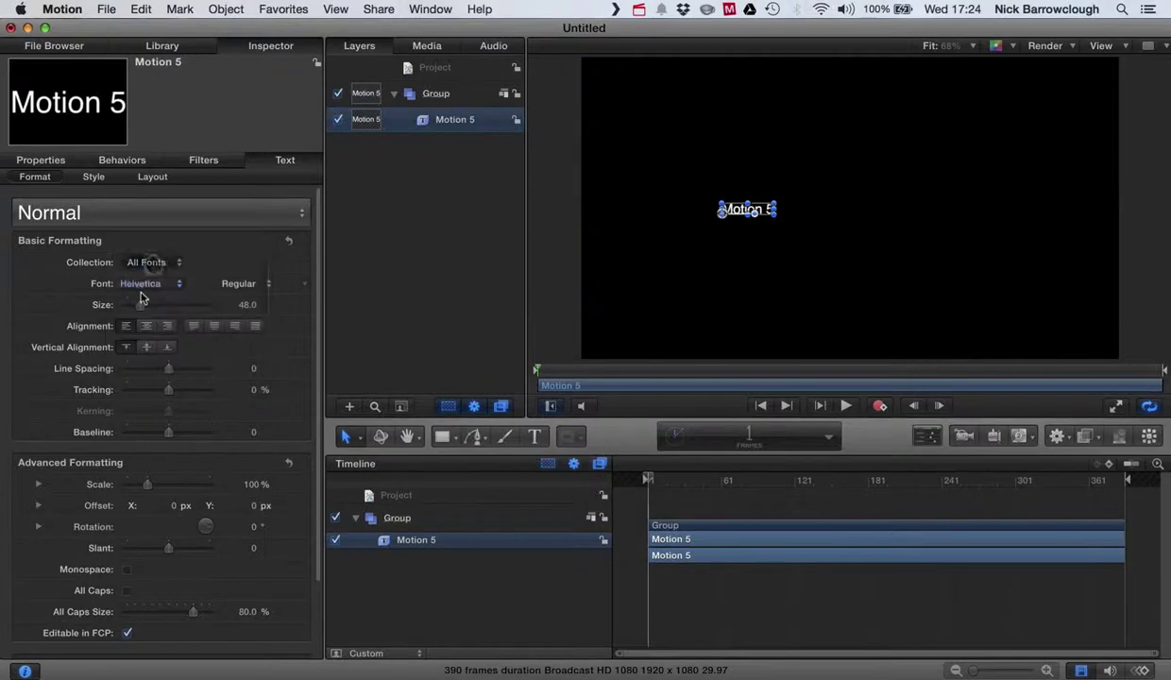
{"action": "left_click", "coordinate": [95, 215]}
{"action": "left_click", "coordinate": [94, 309]}
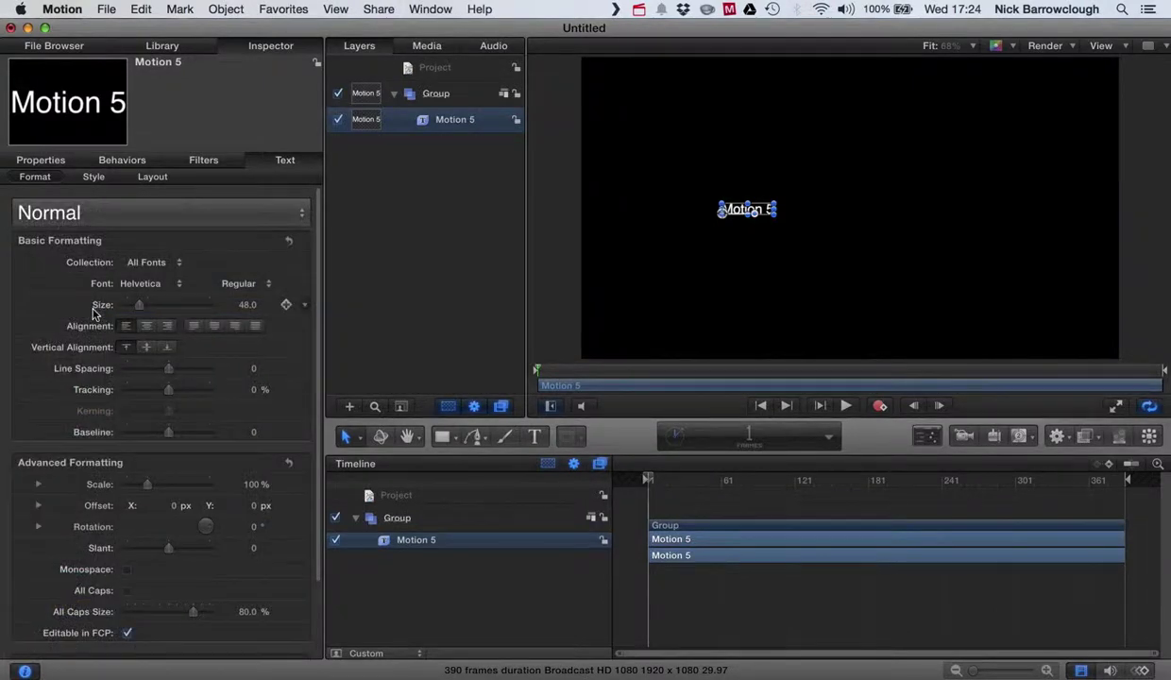
{"action": "left_click_drag", "start_coordinate": [164, 304], "coordinate": [201, 305]}
{"action": "left_click_drag", "start_coordinate": [871, 185], "coordinate": [831, 204]}
{"action": "left_click_drag", "start_coordinate": [198, 305], "coordinate": [206, 306]}
{"action": "left_click_drag", "start_coordinate": [835, 202], "coordinate": [812, 203]}
{"action": "left_click", "coordinate": [1030, 269]}
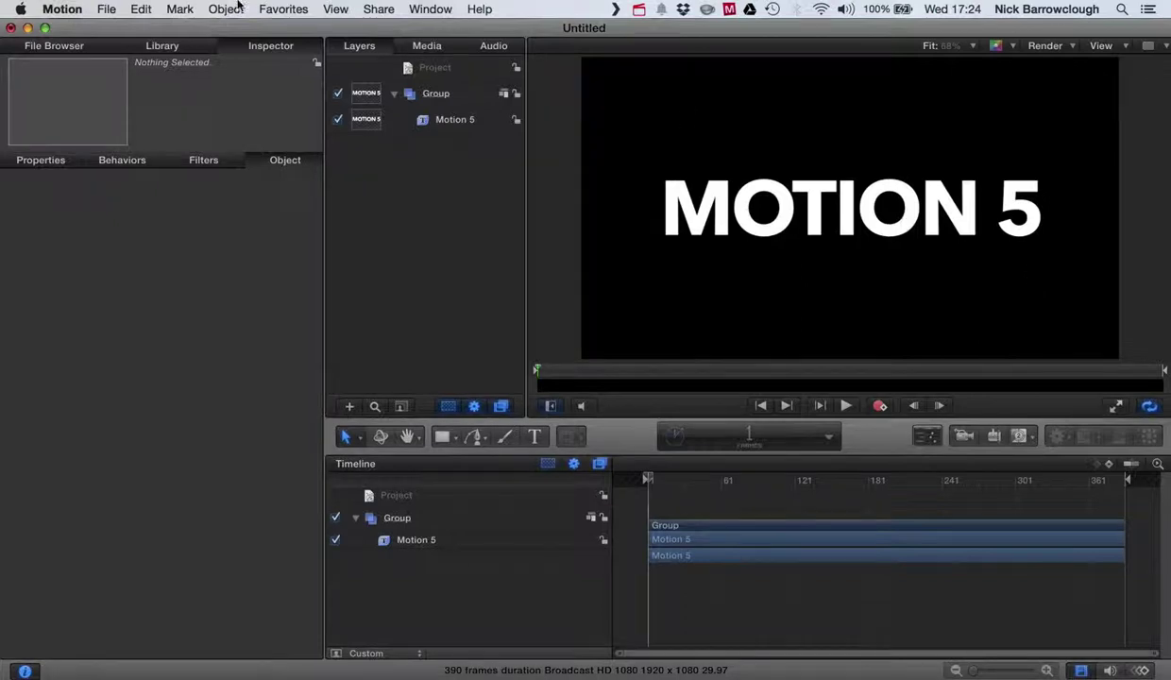
Step: Rename the Group to 'floding text' and the MOTION 5 layer to 'base text'
{"action": "double_click", "coordinate": [434, 94]}
{"action": "type", "text": "floding text"}
{"action": "key", "text": "Return"}
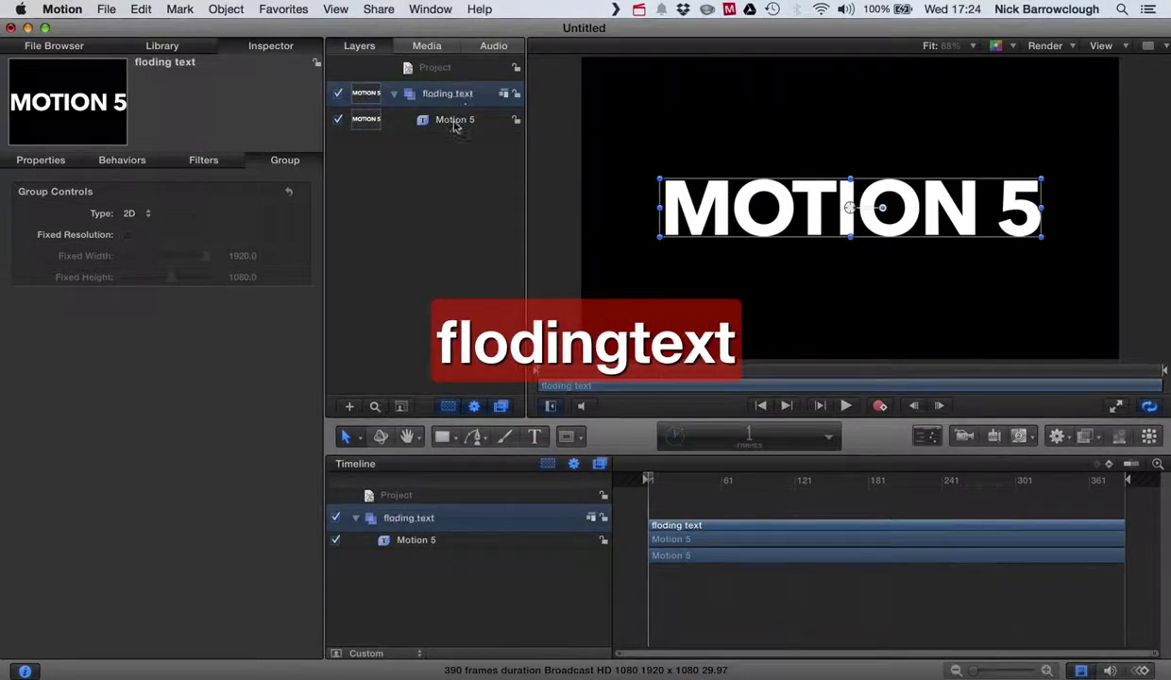
{"action": "double_click", "coordinate": [453, 119]}
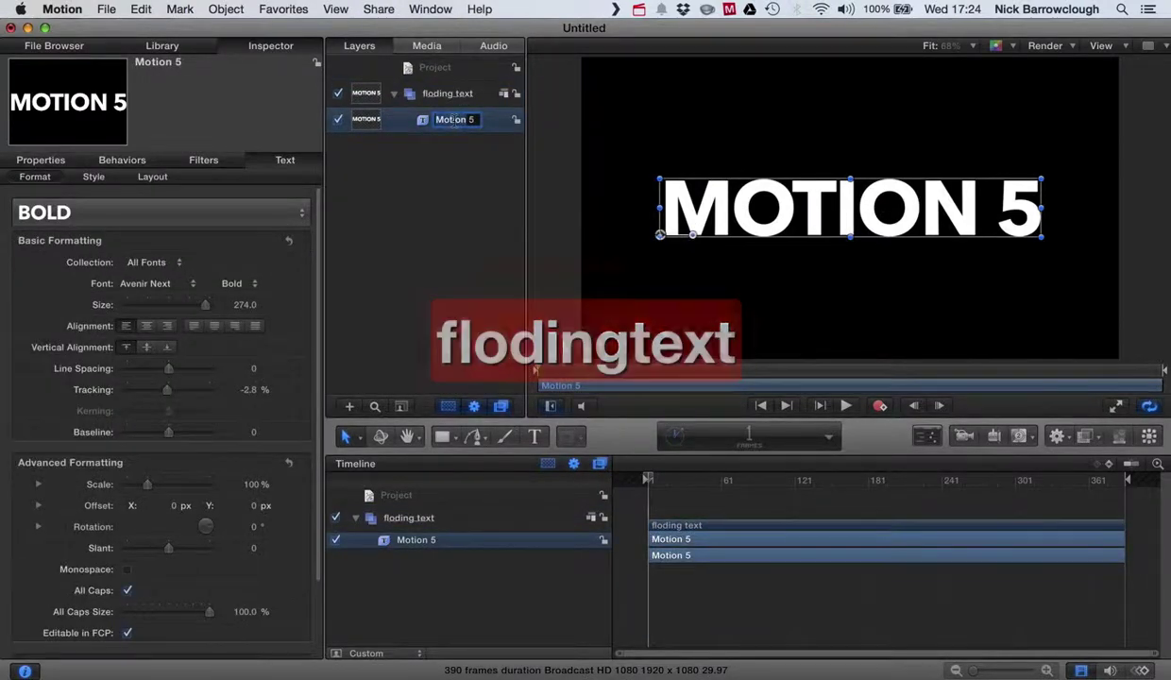
{"action": "key", "text": "BackSpace"}
{"action": "type", "text": "base text"}
{"action": "key", "text": "Return"}
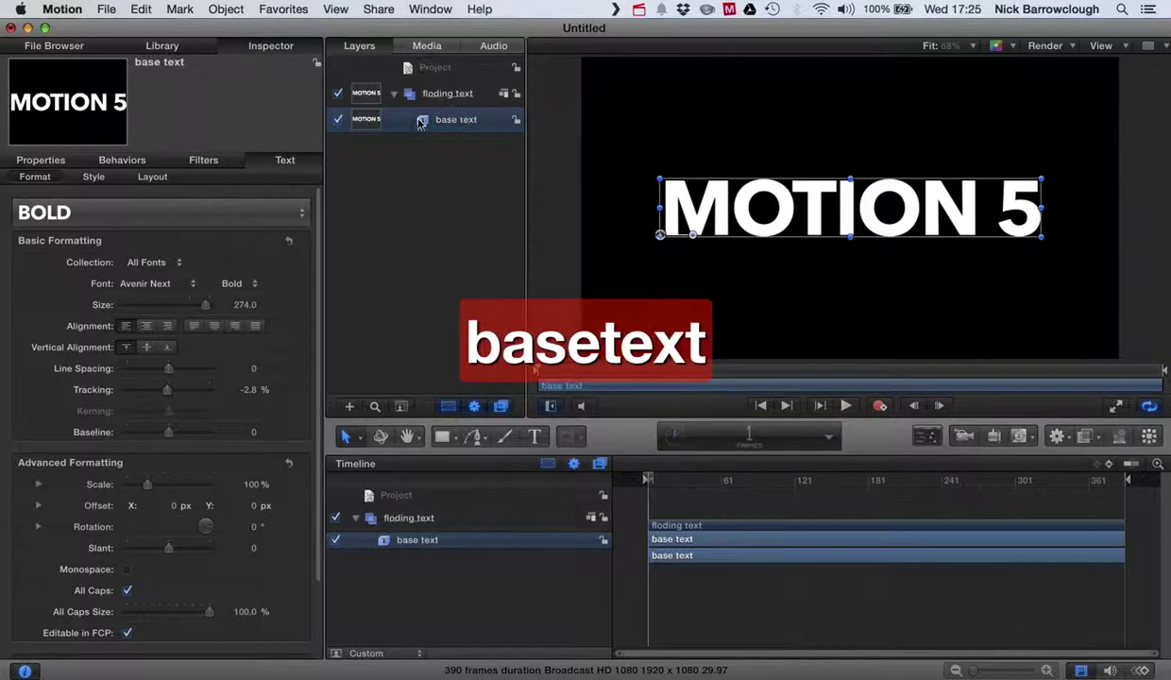
Step: Make two clone layers of base text
{"action": "right_click", "coordinate": [429, 125]}
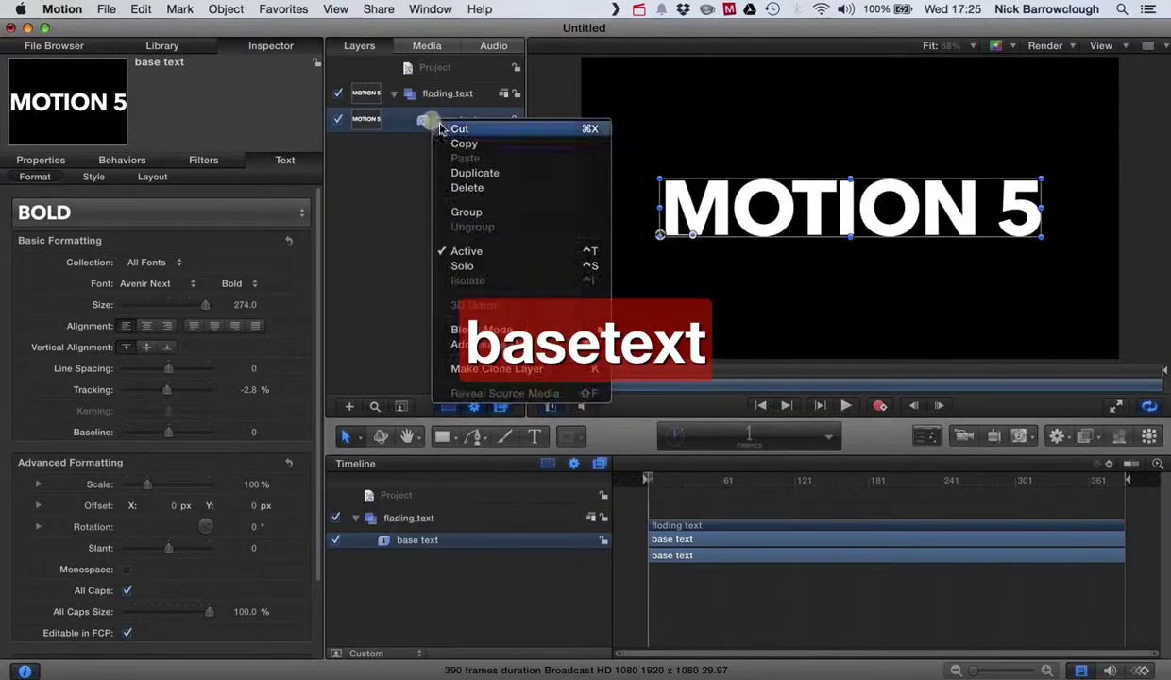
{"action": "left_click", "coordinate": [531, 373]}
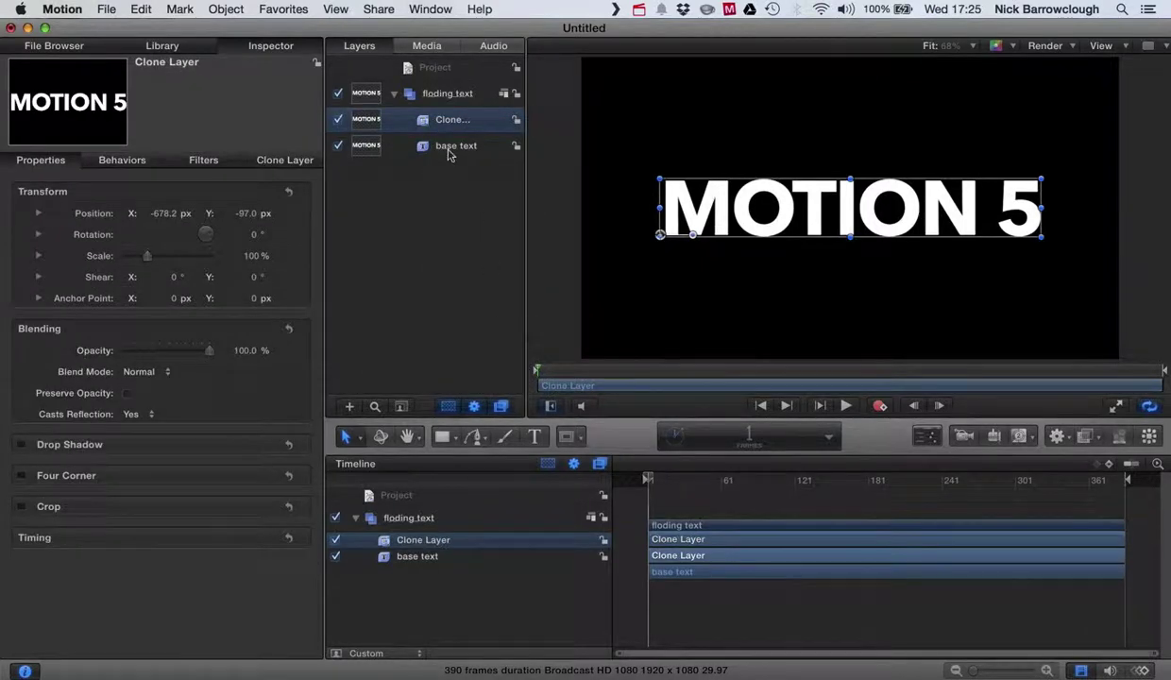
{"action": "right_click", "coordinate": [449, 155]}
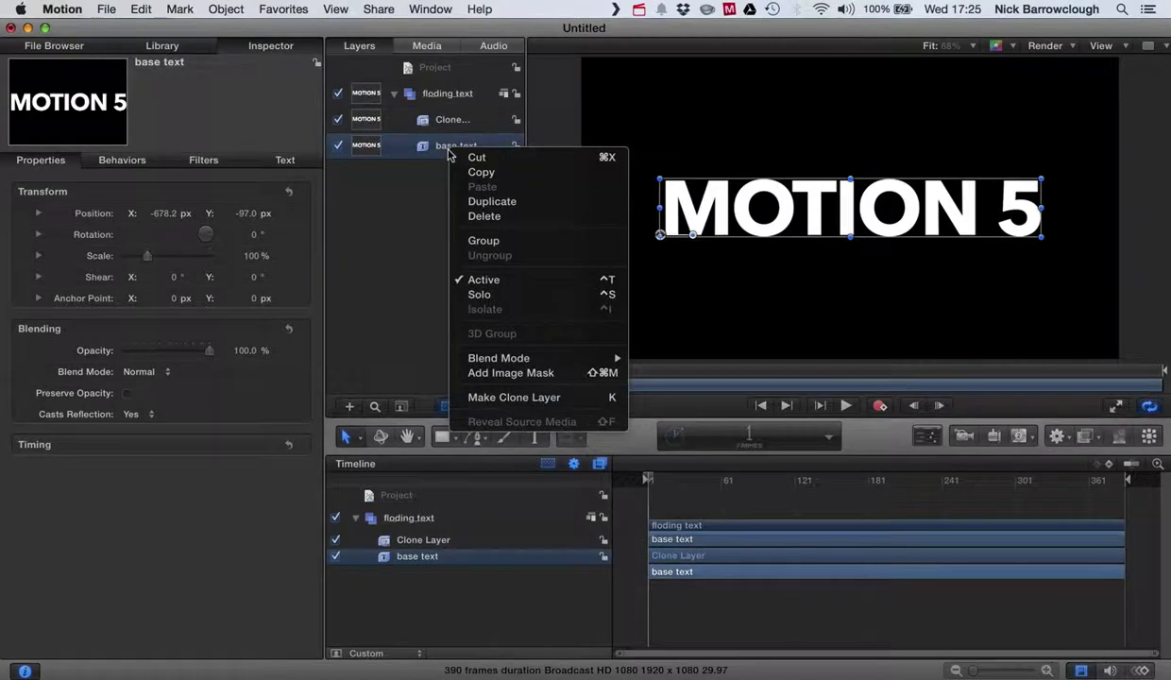
{"action": "left_click", "coordinate": [526, 401]}
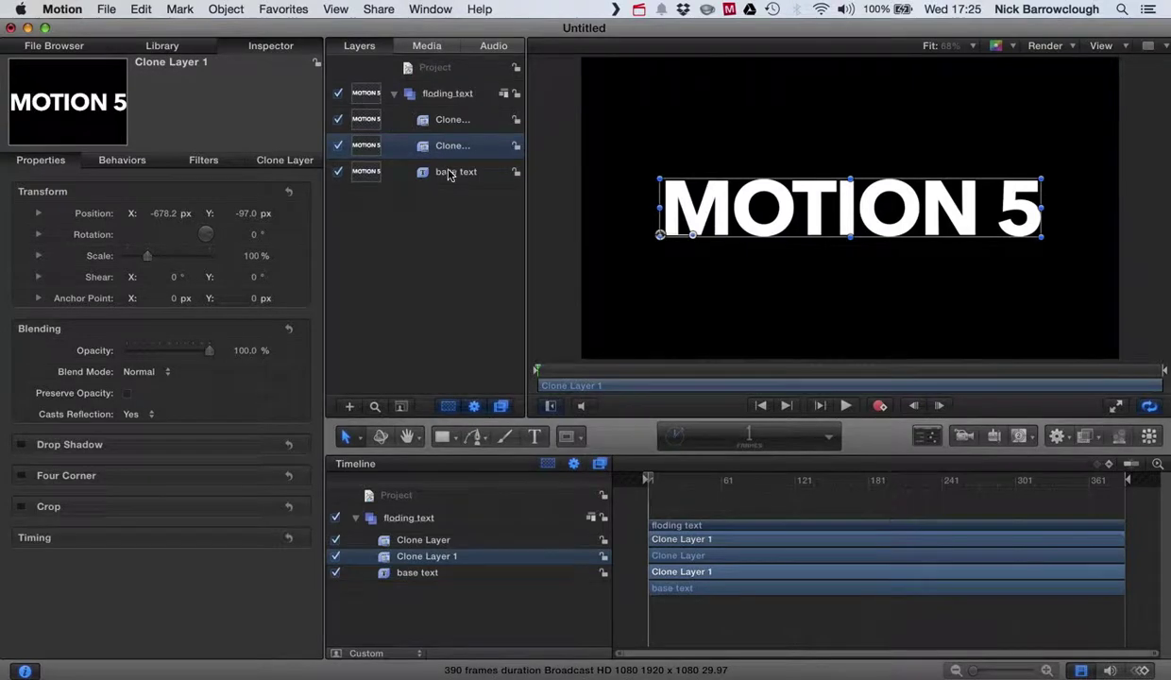
Step: Hide base text and the first Clone Layer, leaving Clone Layer 1 visible
{"action": "left_click", "coordinate": [338, 172]}
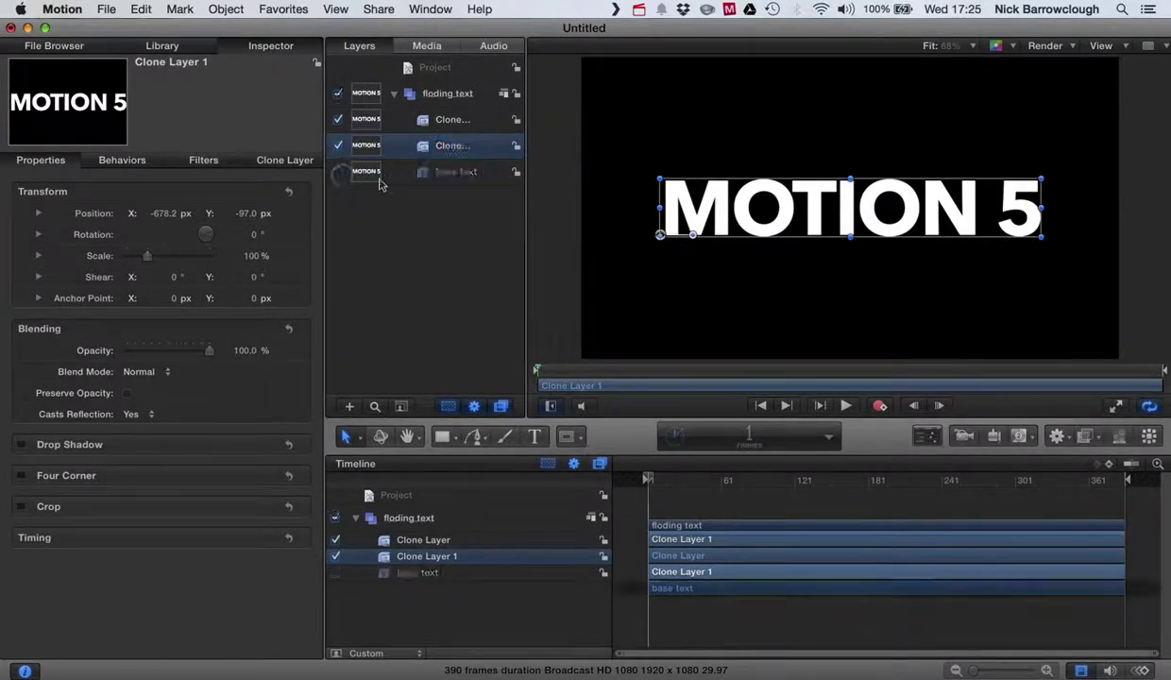
{"action": "left_click", "coordinate": [338, 119]}
{"action": "left_click", "coordinate": [338, 146]}
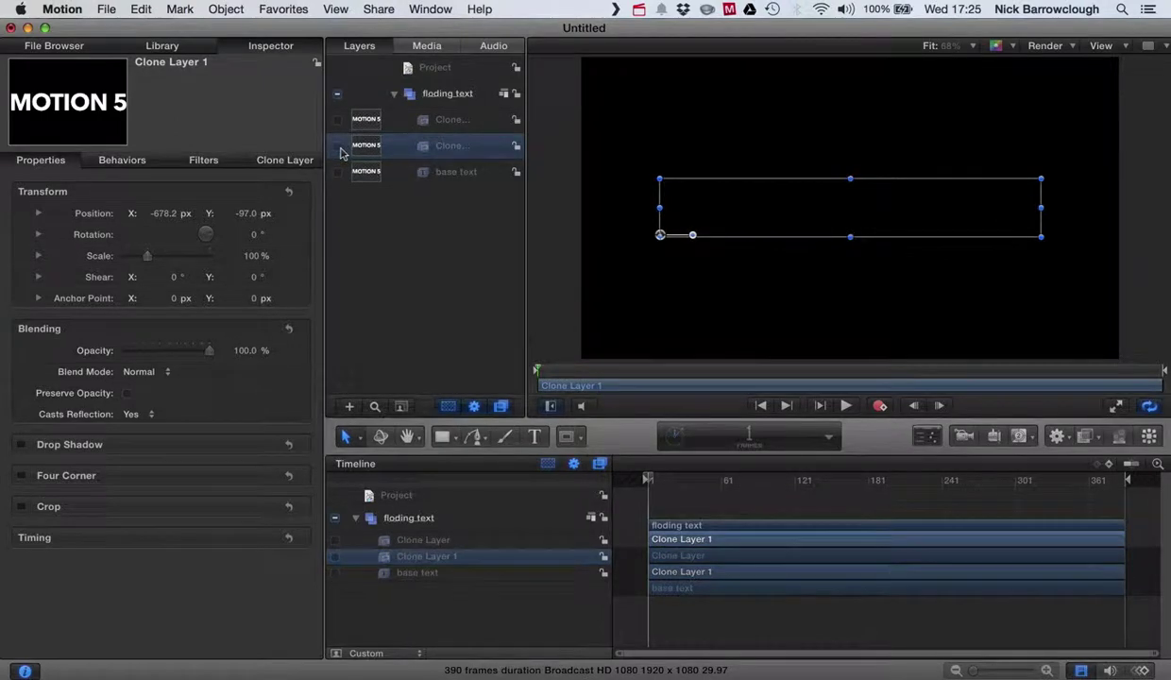
{"action": "left_click", "coordinate": [339, 147]}
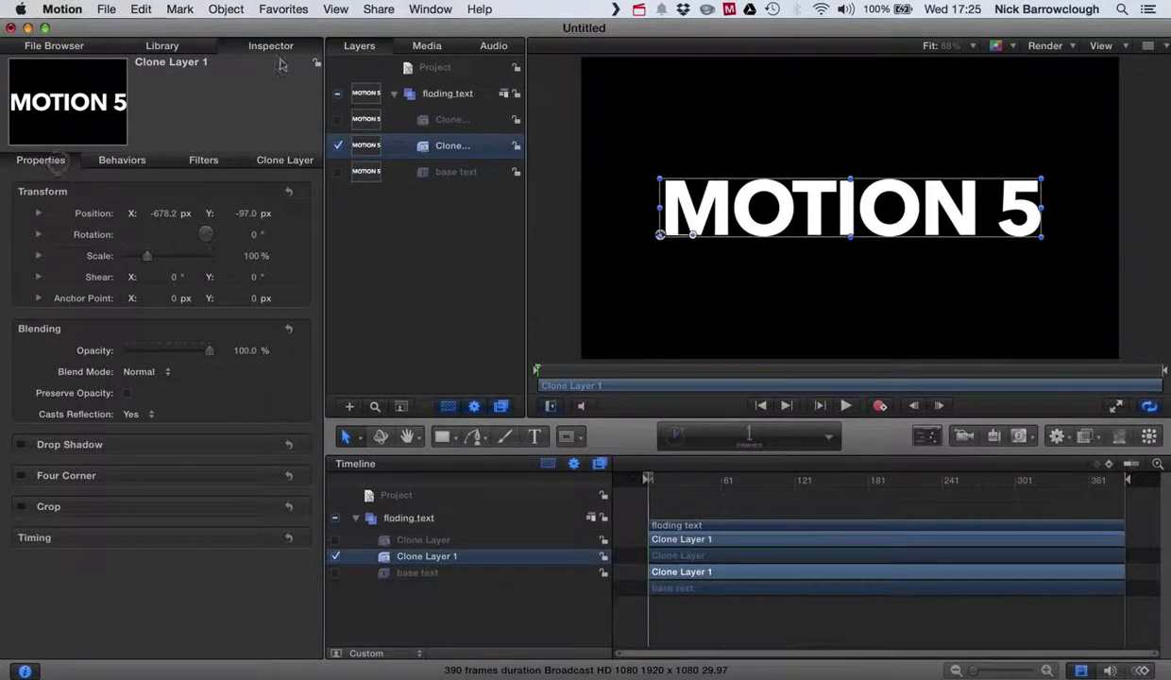
Step: Enable Crop on Clone Layer 1, try a top crop of 209, then return it to 0
{"action": "left_click", "coordinate": [280, 49]}
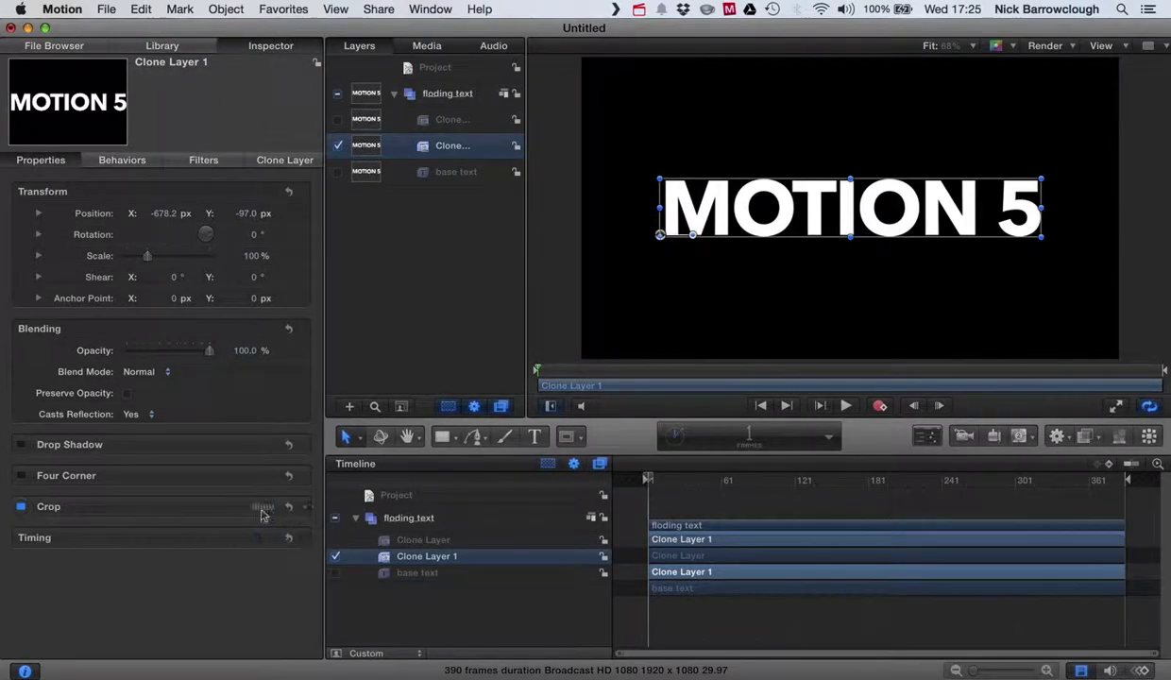
{"action": "left_click", "coordinate": [262, 507]}
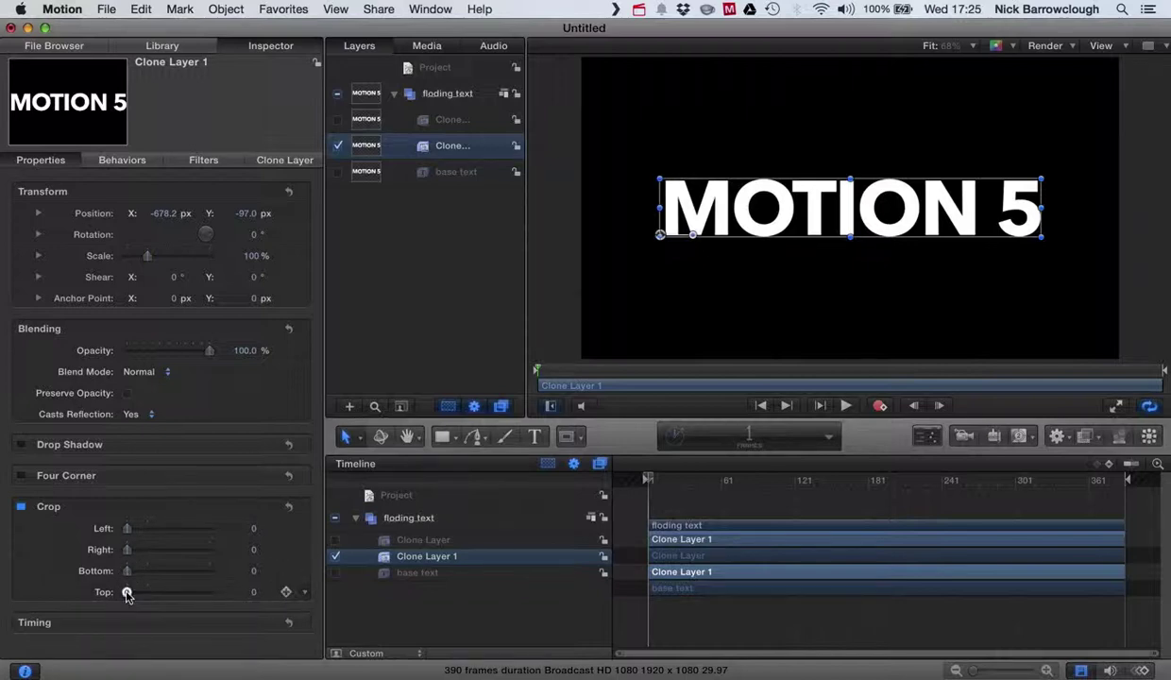
{"action": "left_click_drag", "start_coordinate": [129, 594], "coordinate": [218, 593]}
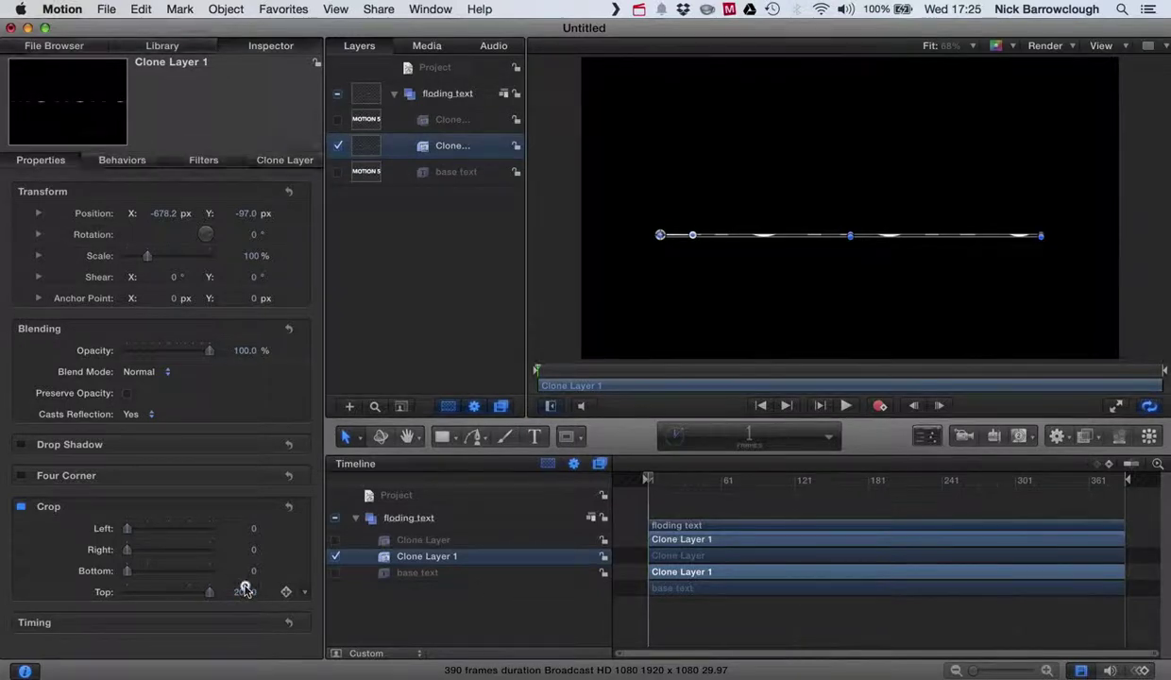
{"action": "left_click", "coordinate": [243, 591]}
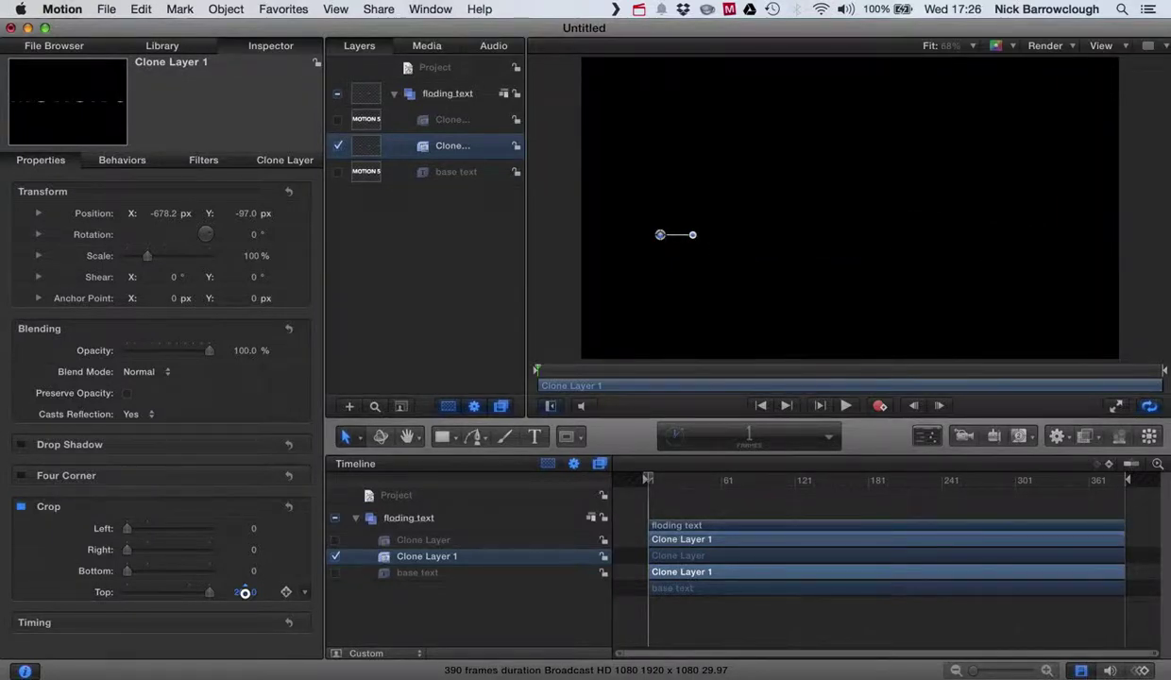
{"action": "type", "text": "209"}
{"action": "key", "text": "Return"}
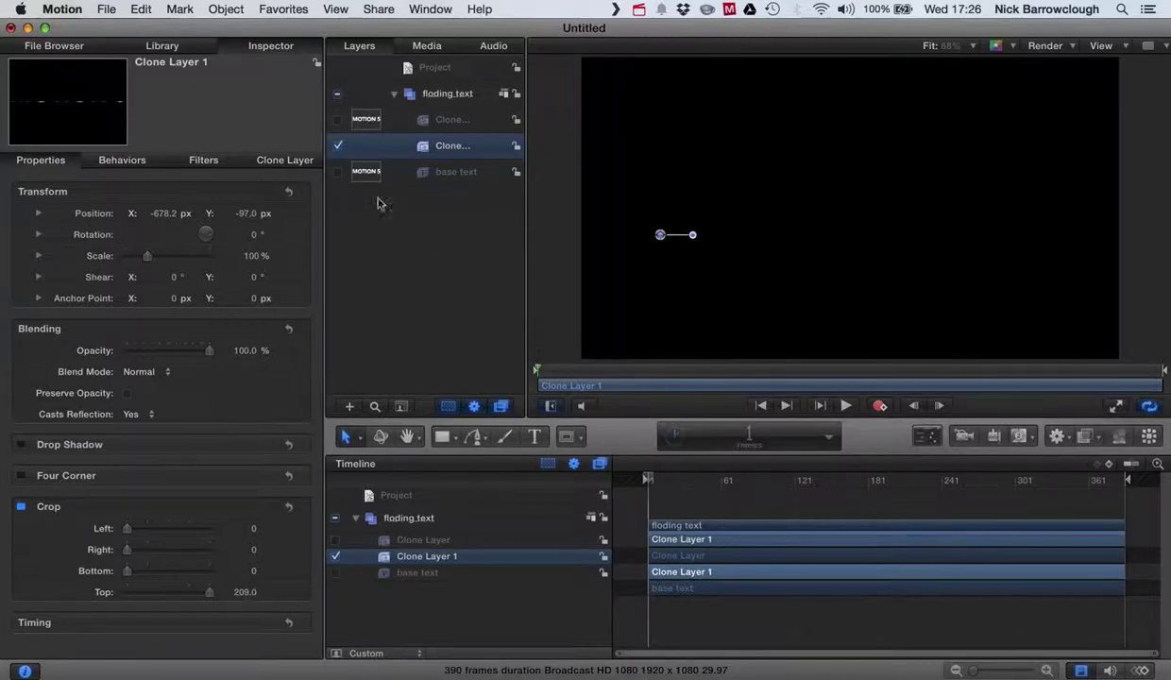
{"action": "left_click_drag", "start_coordinate": [209, 597], "coordinate": [112, 599]}
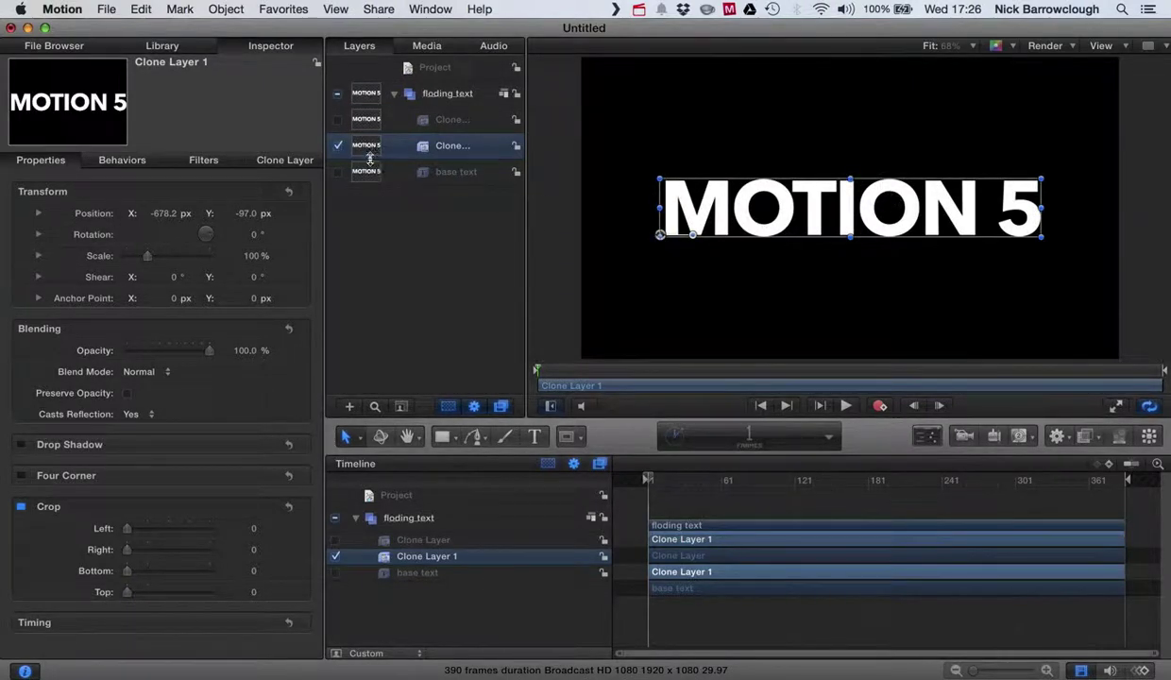
Step: Show and select base text, then set its font size to 275
{"action": "left_click", "coordinate": [337, 148]}
{"action": "left_click", "coordinate": [337, 171]}
{"action": "left_click", "coordinate": [455, 174]}
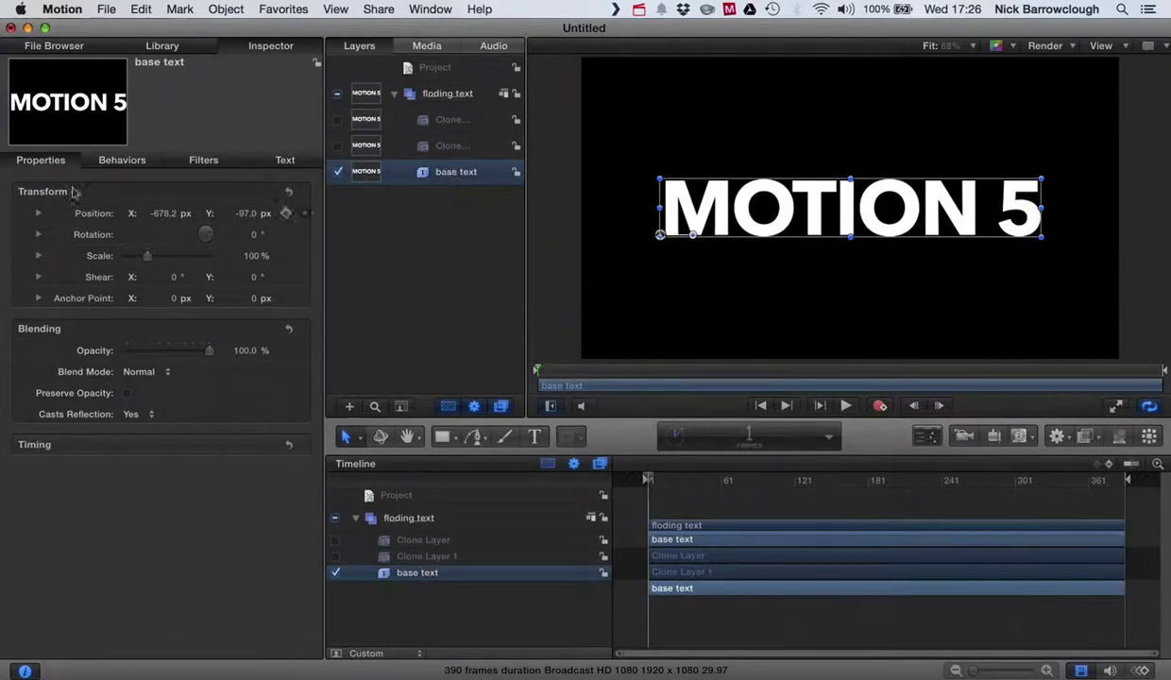
{"action": "left_click", "coordinate": [279, 160]}
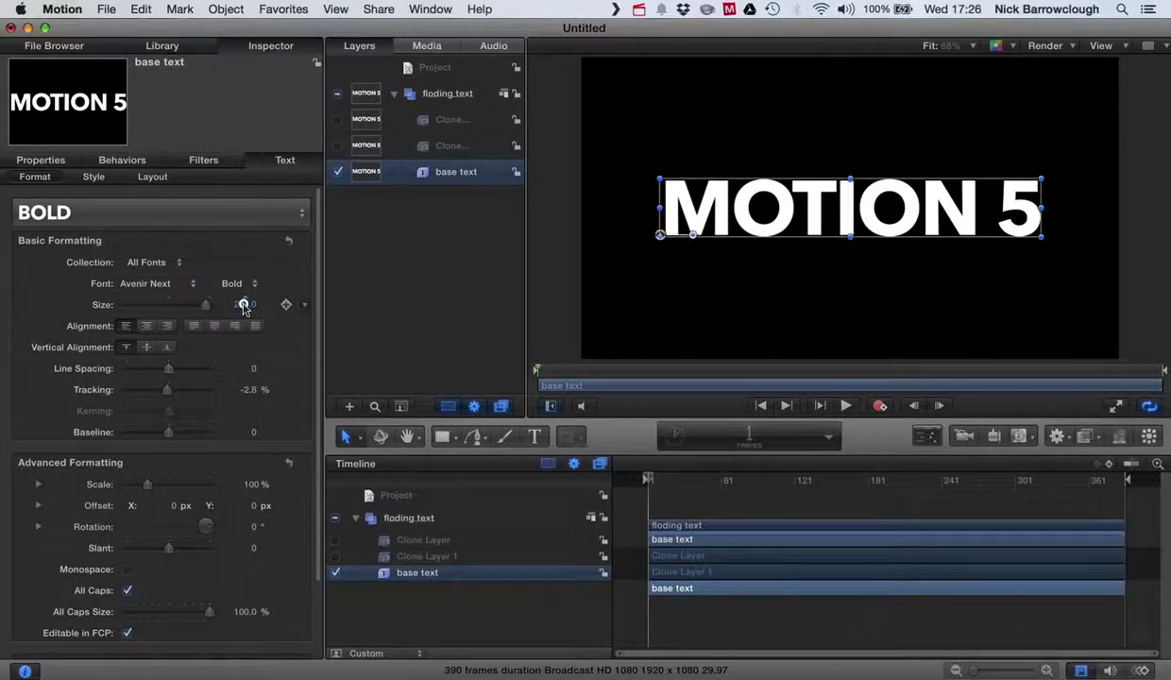
{"action": "left_click_drag", "start_coordinate": [244, 304], "coordinate": [246, 304]}
{"action": "left_click", "coordinate": [244, 307]}
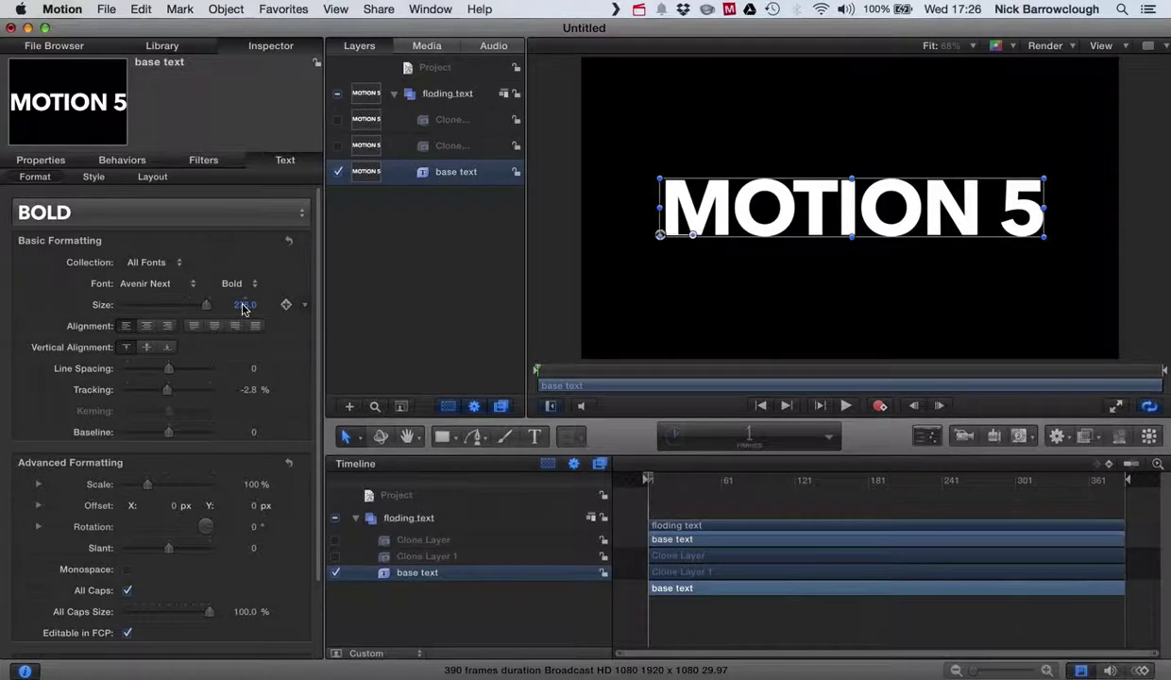
{"action": "key", "text": "Return"}
{"action": "left_click", "coordinate": [243, 307]}
{"action": "type", "text": "275"}
{"action": "key", "text": "Return"}
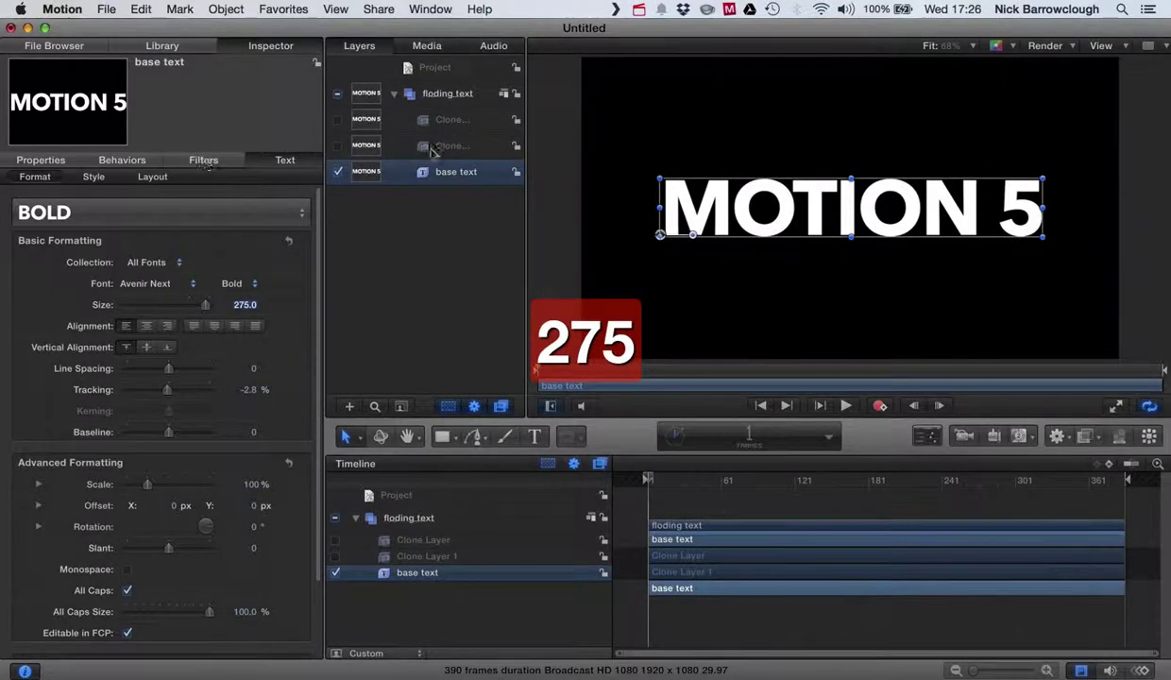
Step: Check the clones follow a size change, reset base text to 275, and leave only Clone Layer 1 visible
{"action": "left_click", "coordinate": [423, 146]}
{"action": "left_click", "coordinate": [337, 174]}
{"action": "left_click", "coordinate": [337, 146]}
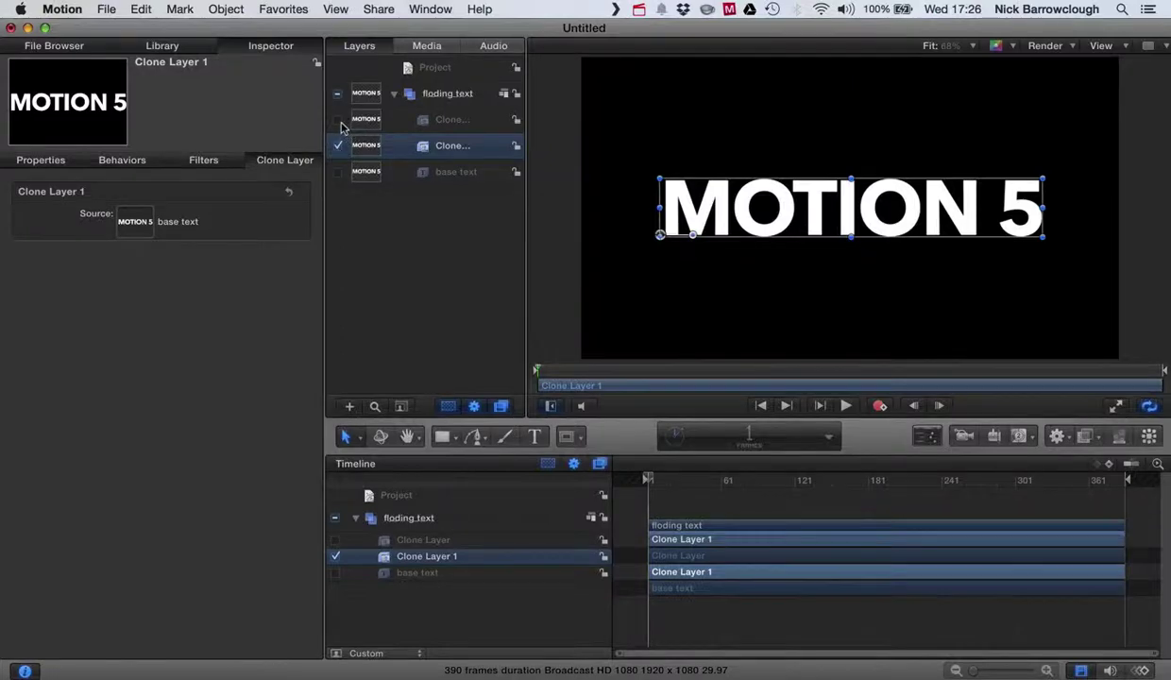
{"action": "left_click", "coordinate": [337, 119]}
{"action": "left_click", "coordinate": [338, 172]}
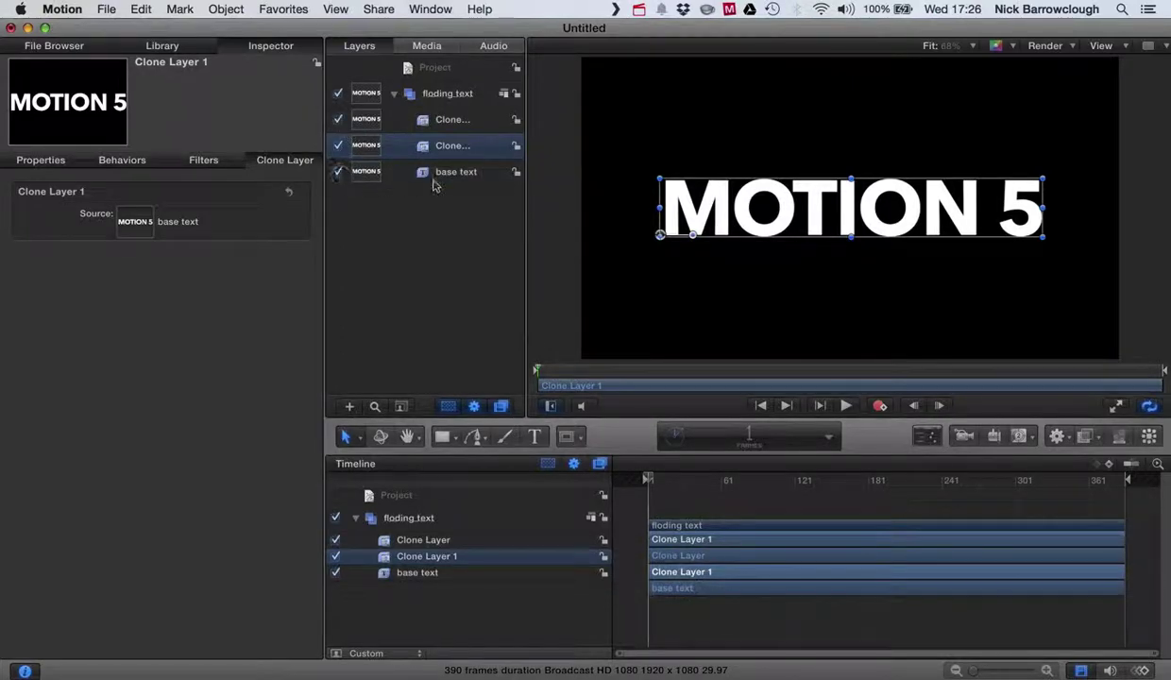
{"action": "left_click", "coordinate": [438, 172]}
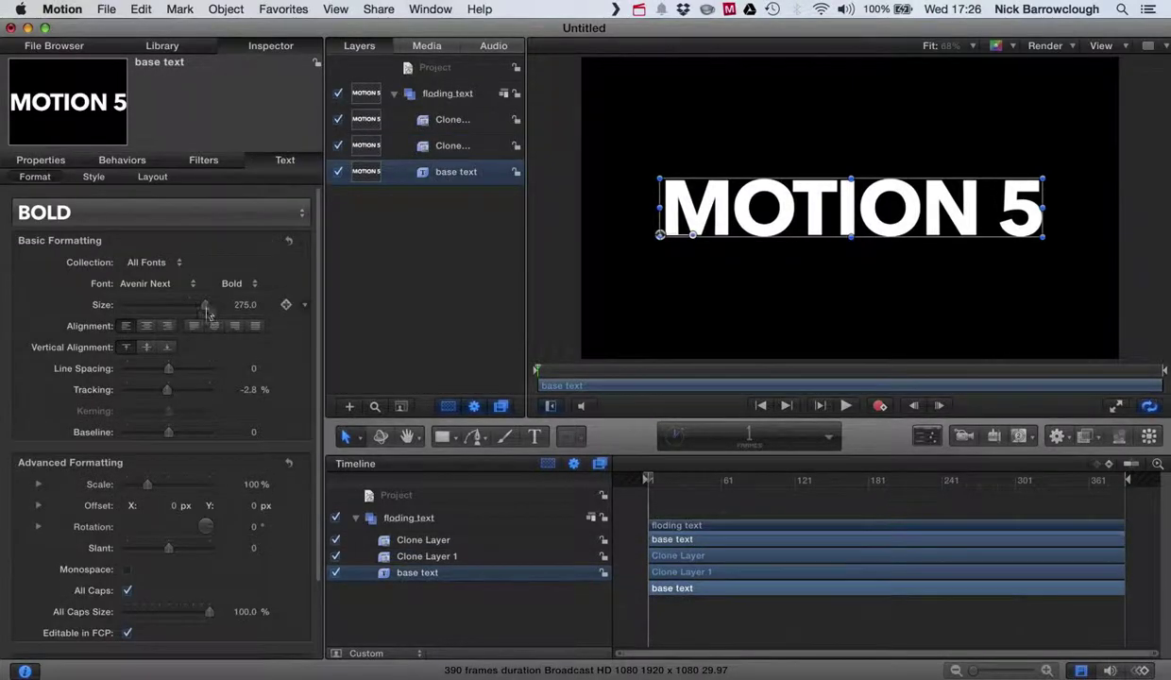
{"action": "mouse_move", "coordinate": [207, 309]}
{"action": "left_mouse_down"}
{"action": "mouse_move", "coordinate": [191, 311]}
{"action": "mouse_move", "coordinate": [201, 306]}
{"action": "left_mouse_up"}
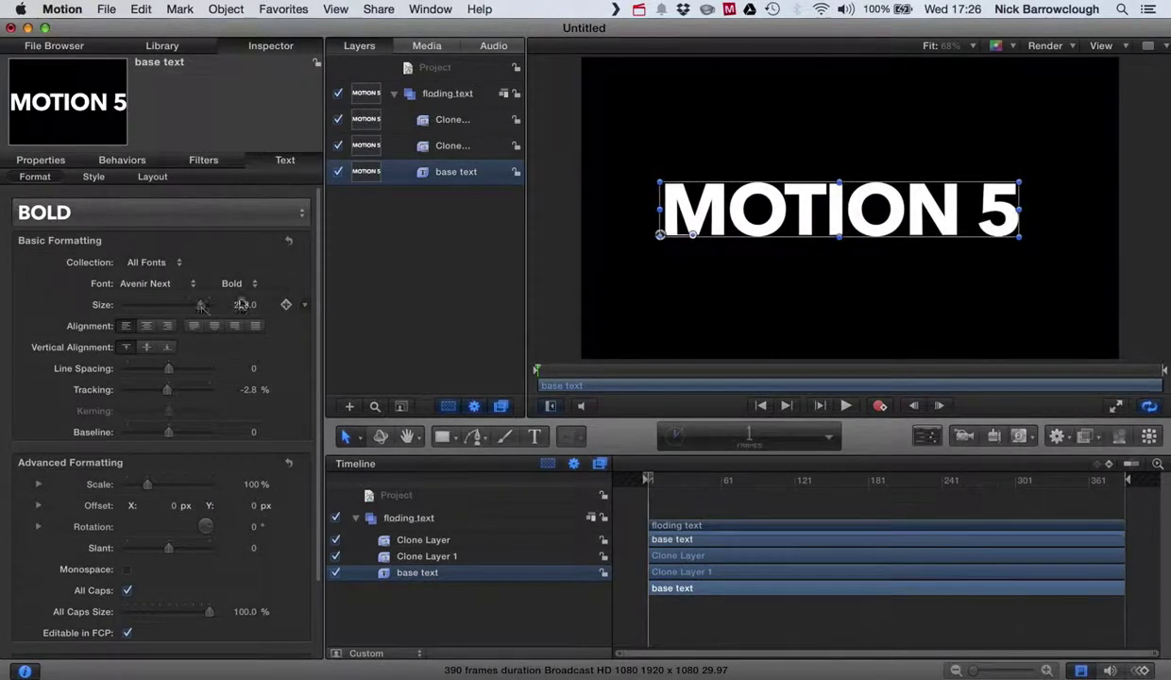
{"action": "left_click", "coordinate": [242, 307]}
{"action": "type", "text": "275"}
{"action": "key", "text": "Return"}
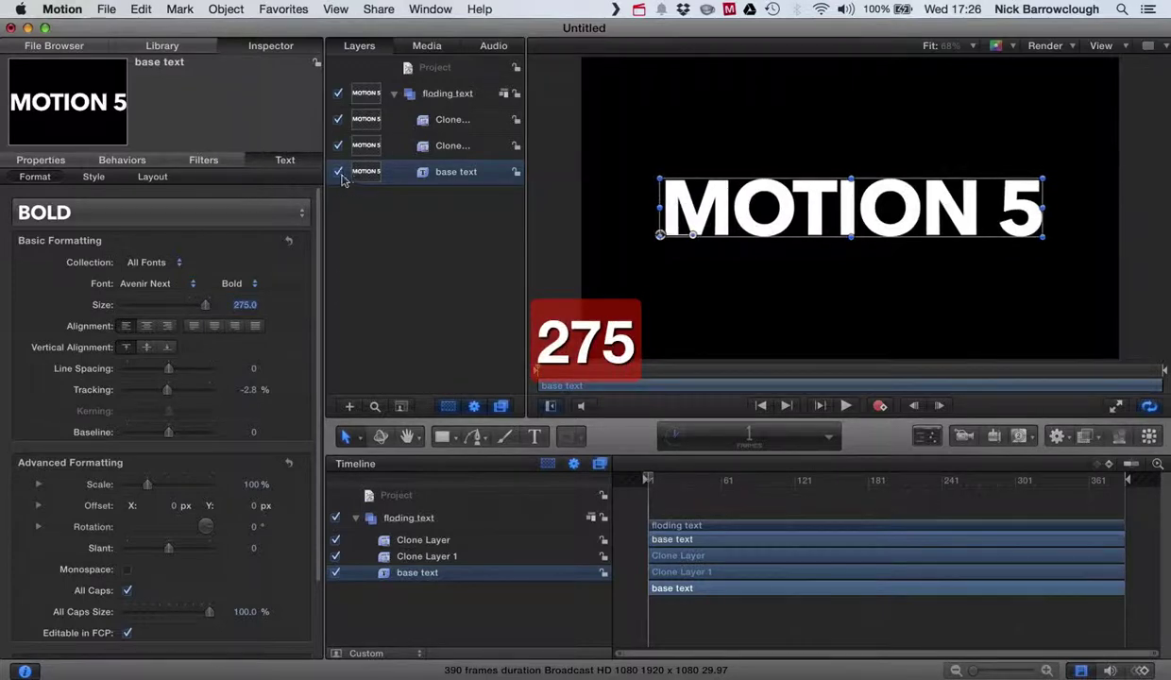
{"action": "left_click", "coordinate": [337, 172]}
{"action": "left_click", "coordinate": [339, 121]}
Step: Set Clone Layer 1's top crop to 105, then hide it and show Clone Layer
{"action": "left_click", "coordinate": [420, 143]}
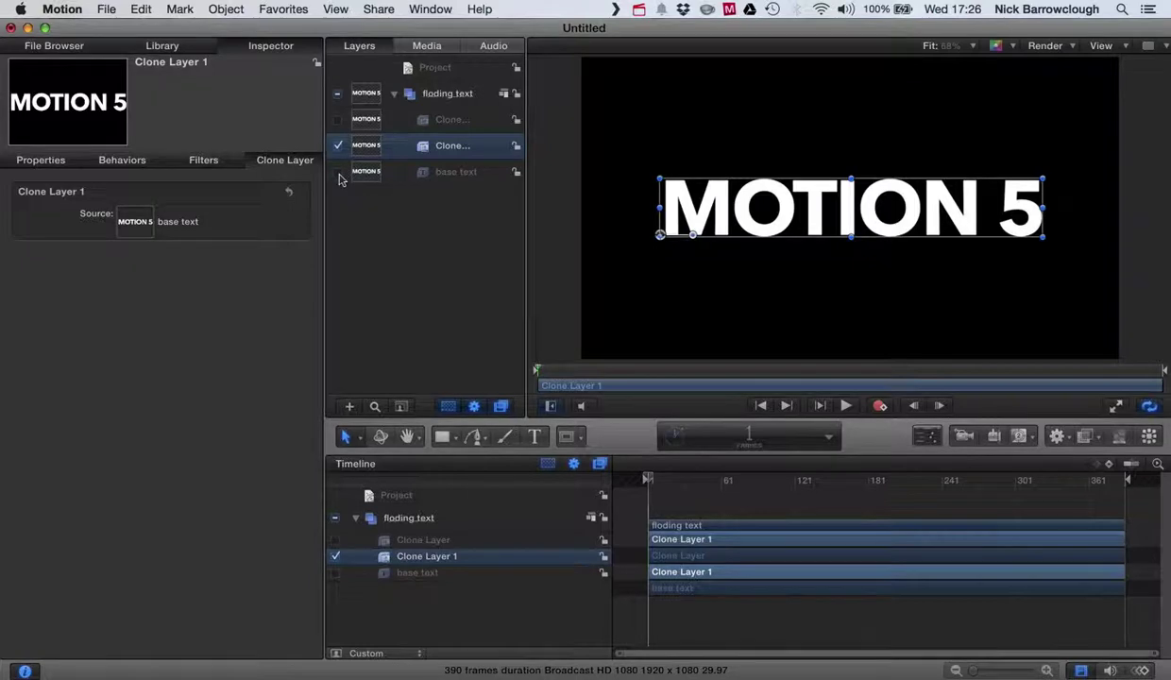
{"action": "left_click", "coordinate": [39, 163]}
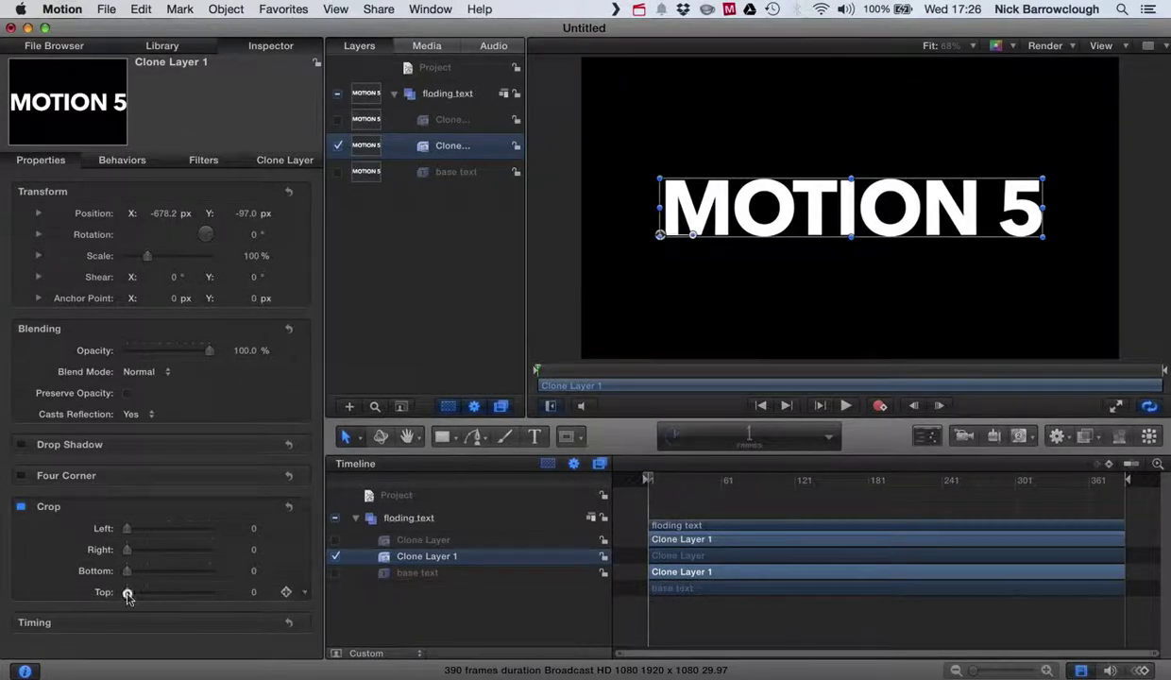
{"action": "left_click_drag", "start_coordinate": [125, 592], "coordinate": [227, 601]}
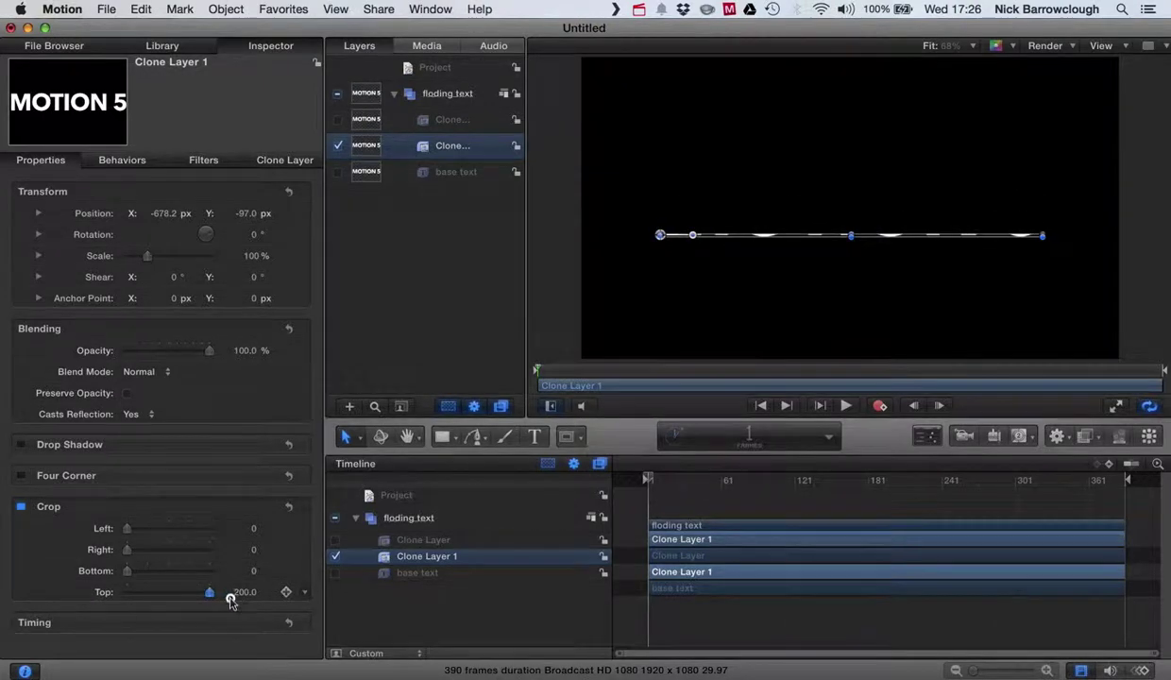
{"action": "left_click", "coordinate": [250, 590]}
{"action": "key", "text": "Return"}
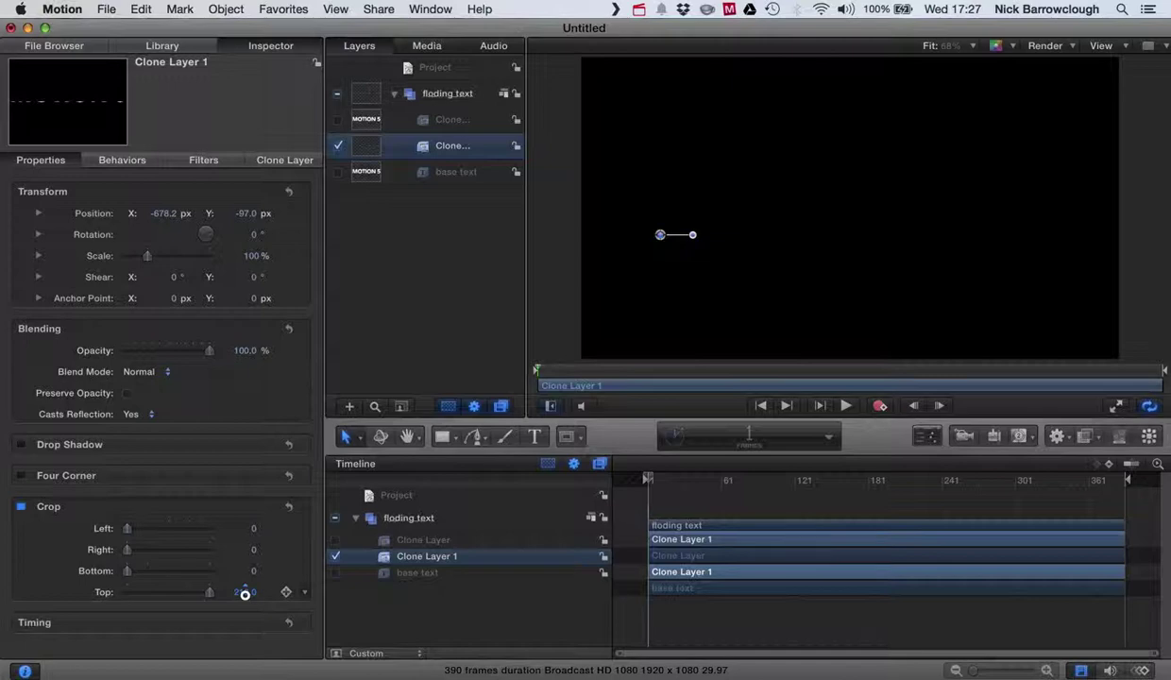
{"action": "left_click_drag", "start_coordinate": [244, 593], "coordinate": [245, 593]}
{"action": "left_click", "coordinate": [245, 592]}
{"action": "type", "text": "105"}
{"action": "key", "text": "Return"}
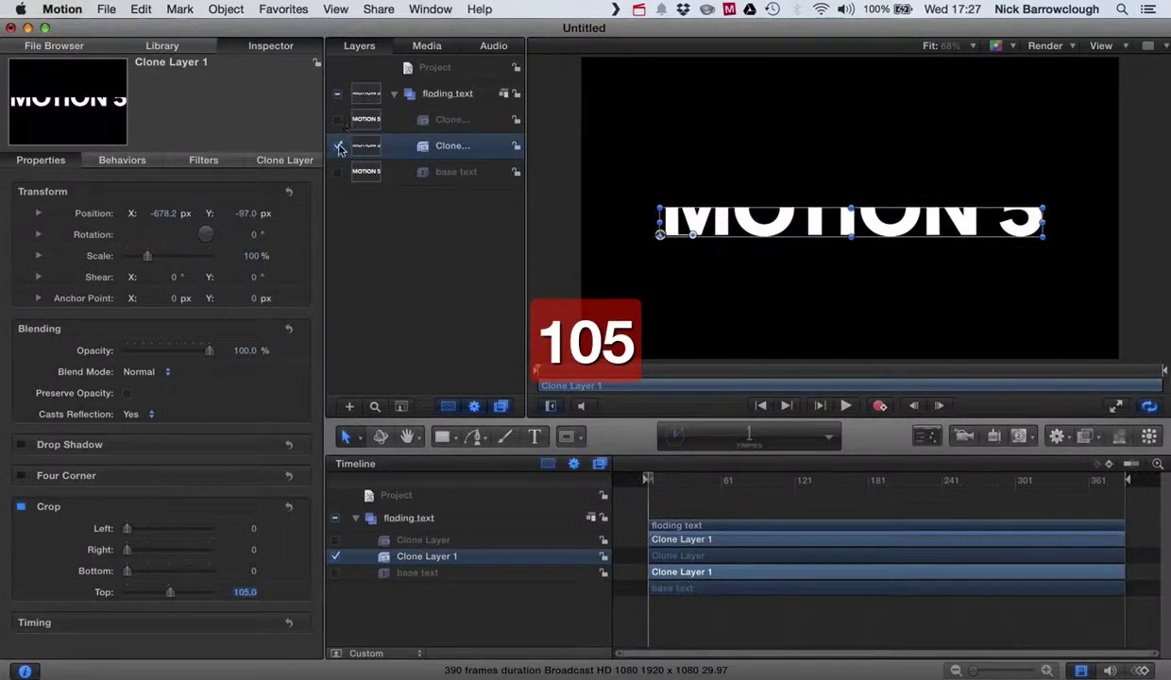
{"action": "left_click", "coordinate": [337, 146]}
{"action": "left_click", "coordinate": [337, 119]}
Step: Enable Crop on Clone Layer and set its bottom crop to 105
{"action": "left_click", "coordinate": [435, 119]}
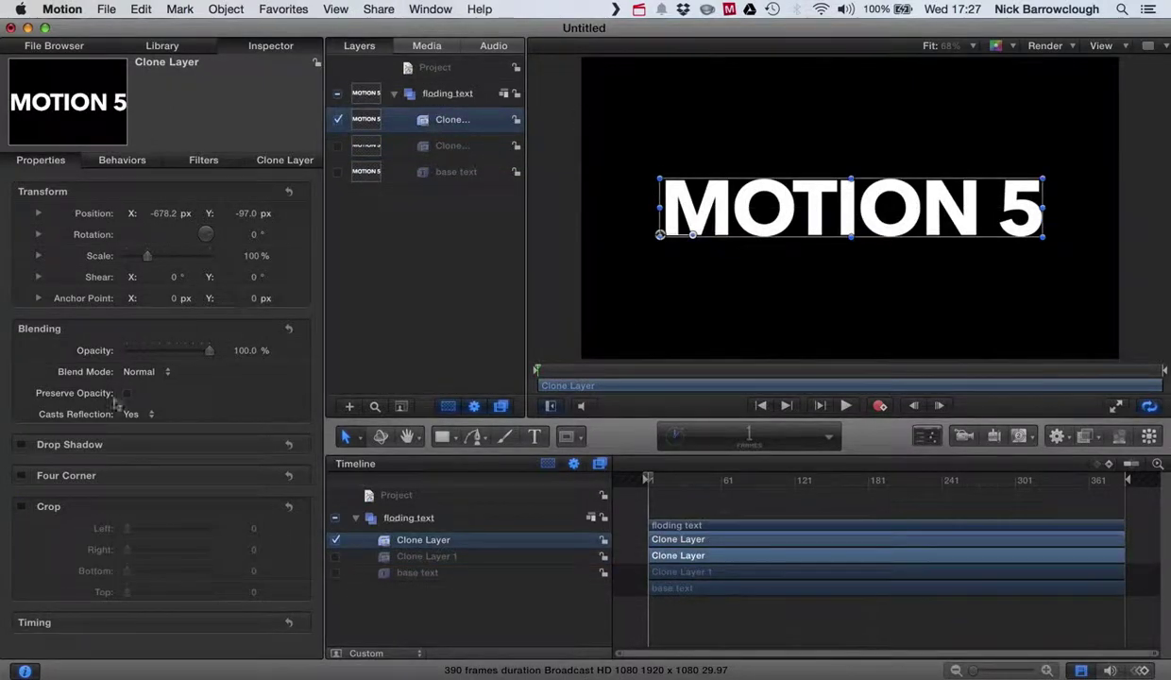
{"action": "left_click", "coordinate": [22, 508]}
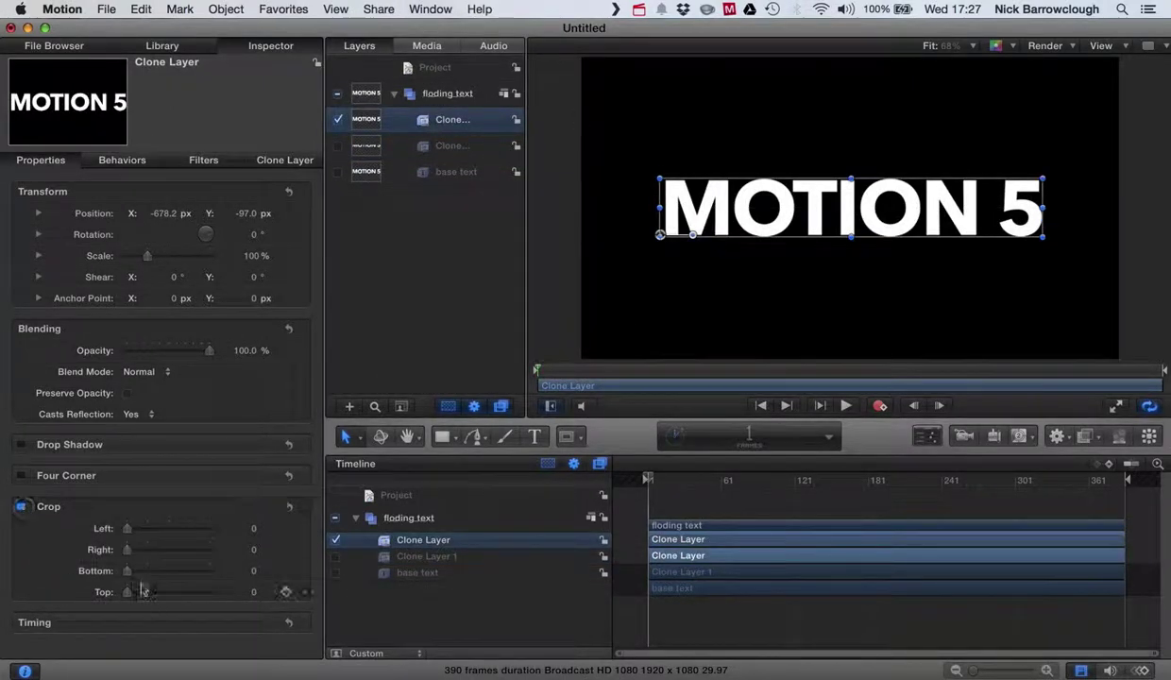
{"action": "left_click", "coordinate": [253, 570]}
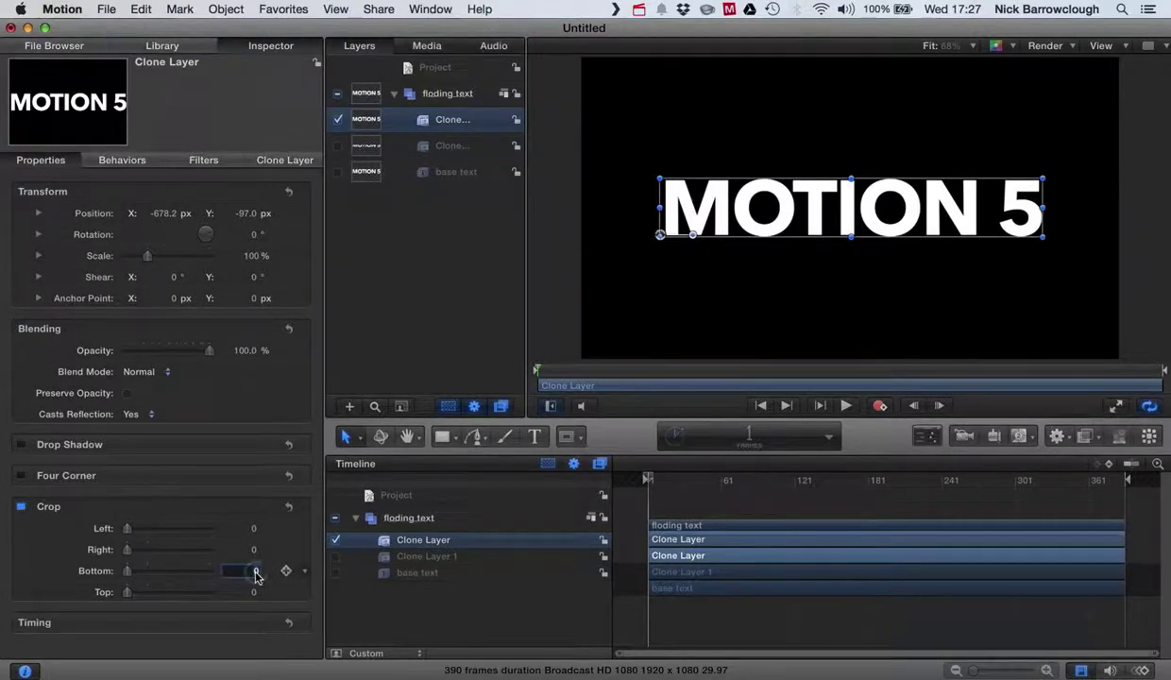
{"action": "type", "text": "105"}
{"action": "key", "text": "Return"}
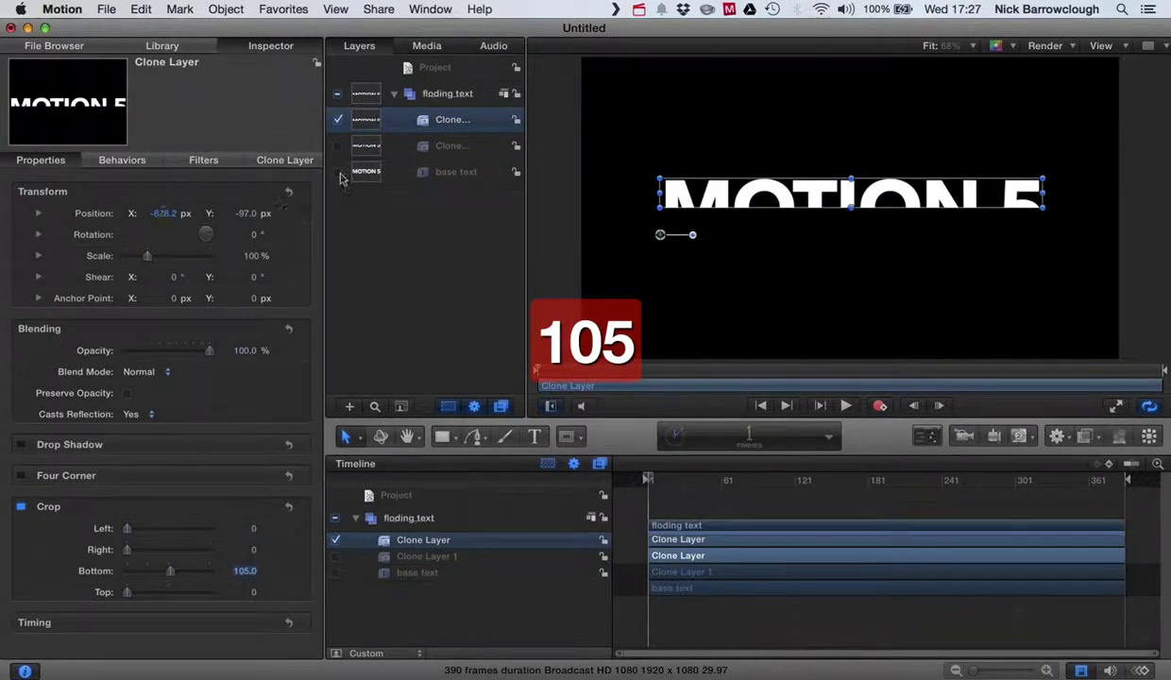
Step: Show both clones together and toggle each to compare the rebuilt MOTION 5
{"action": "left_click", "coordinate": [337, 146]}
{"action": "left_click", "coordinate": [875, 343]}
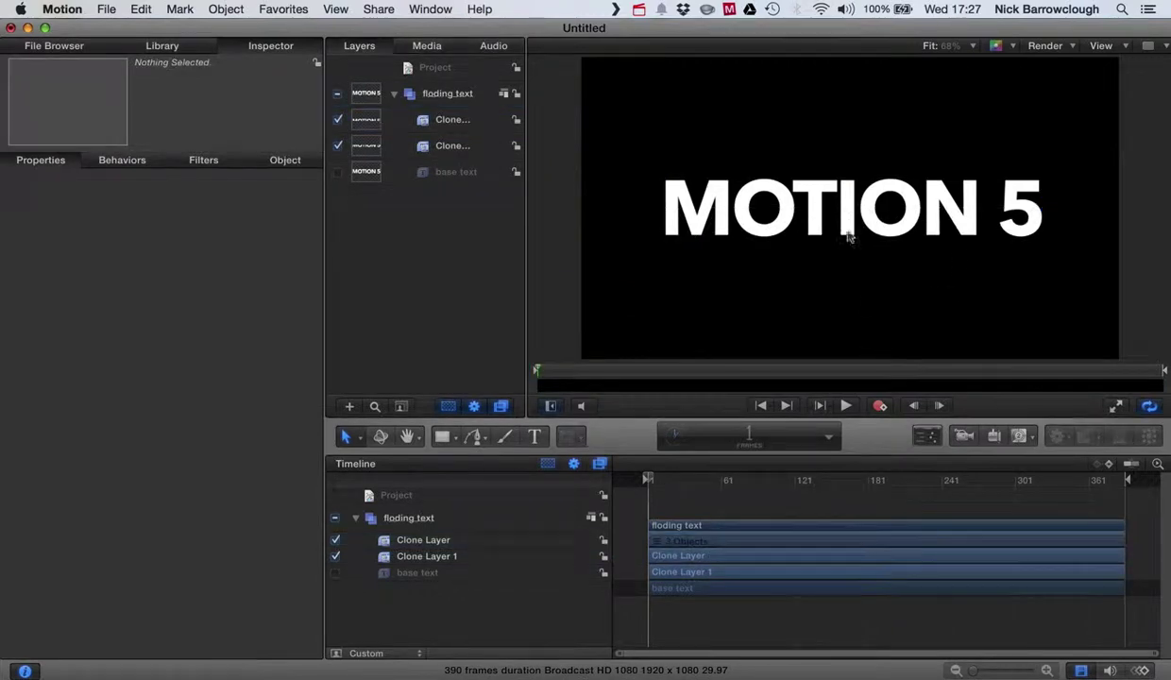
{"action": "left_click", "coordinate": [338, 150]}
{"action": "left_click", "coordinate": [338, 149]}
{"action": "left_click", "coordinate": [337, 120]}
{"action": "left_click", "coordinate": [337, 120]}
{"action": "left_click", "coordinate": [339, 147]}
{"action": "left_click", "coordinate": [339, 147]}
Step: Select Clone Layer, hide Clone Layer 1, and expand the Anchor Point values
{"action": "left_click", "coordinate": [714, 200]}
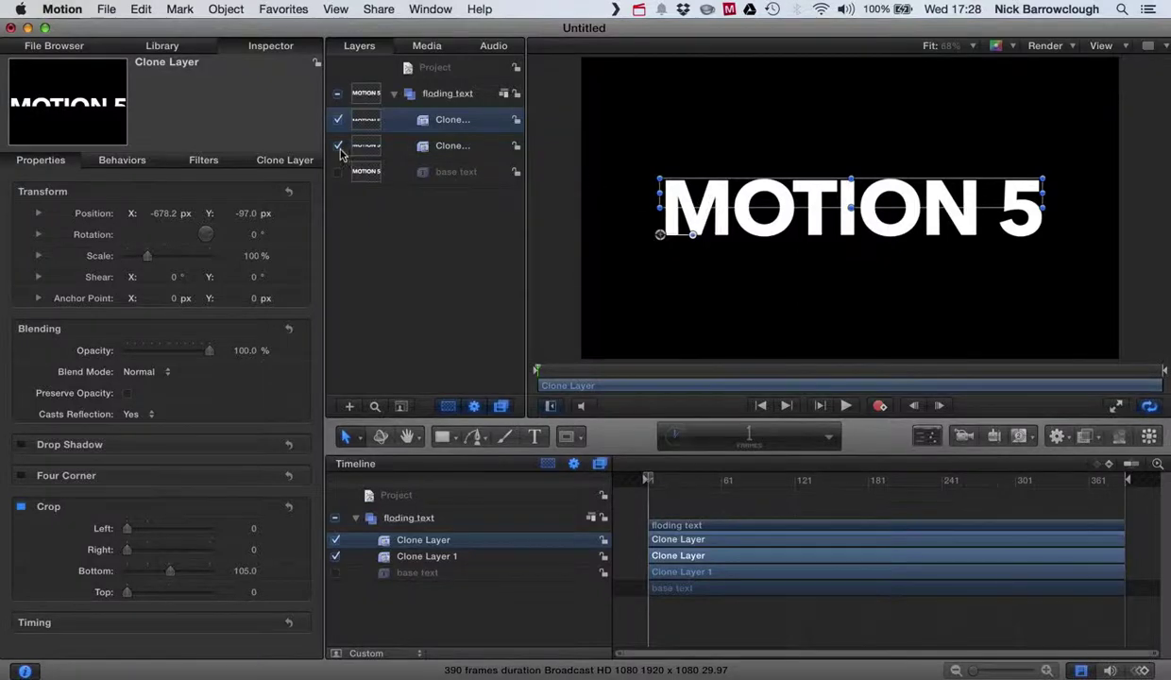
{"action": "left_click", "coordinate": [337, 146]}
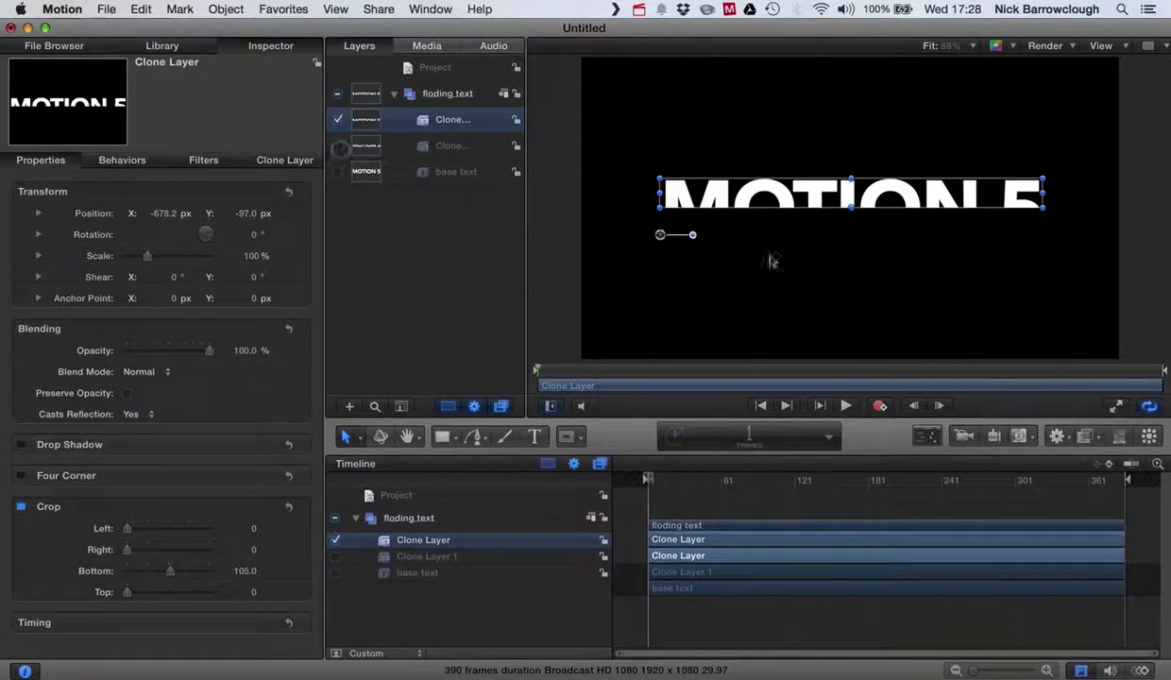
{"action": "left_click", "coordinate": [39, 298]}
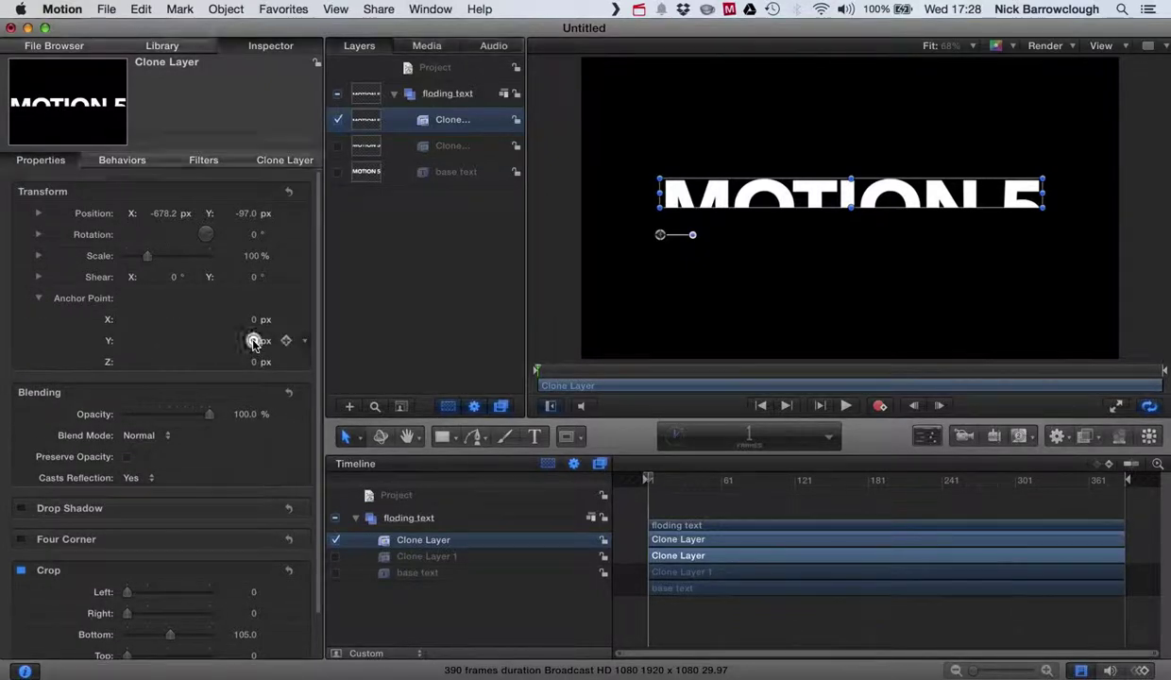
{"action": "left_click_drag", "start_coordinate": [253, 339], "coordinate": [253, 340]}
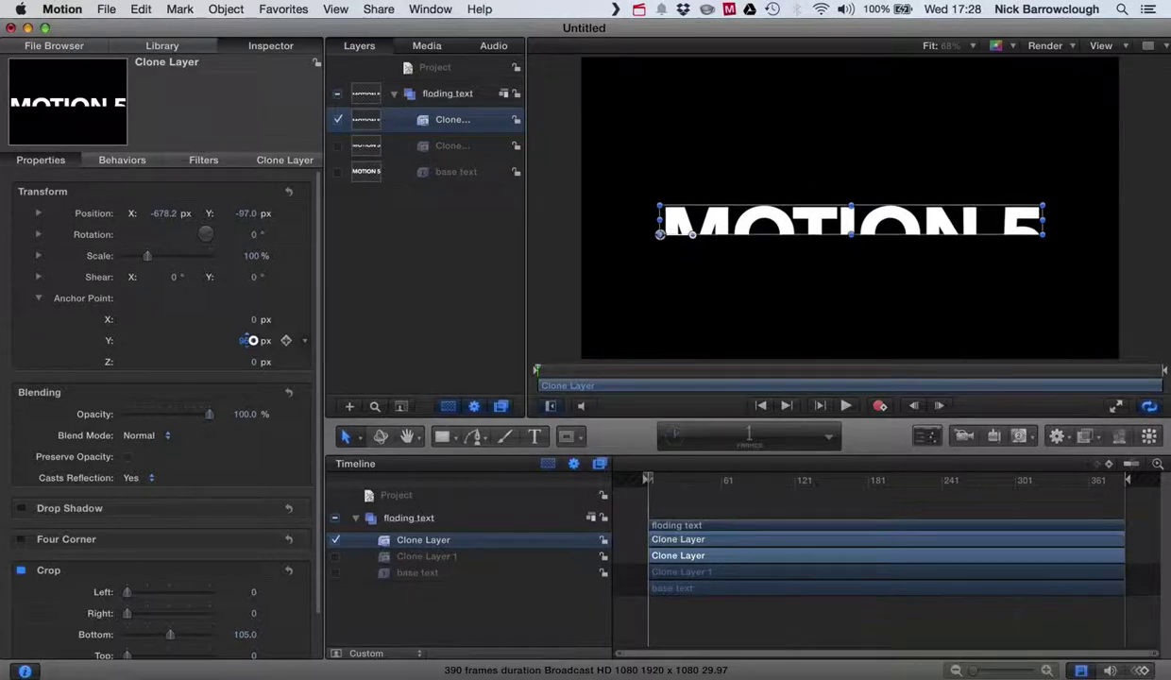
{"action": "left_click", "coordinate": [247, 340]}
{"action": "scroll", "coordinate": [646, 243], "scroll_direction": "up", "scroll_amount": 8}
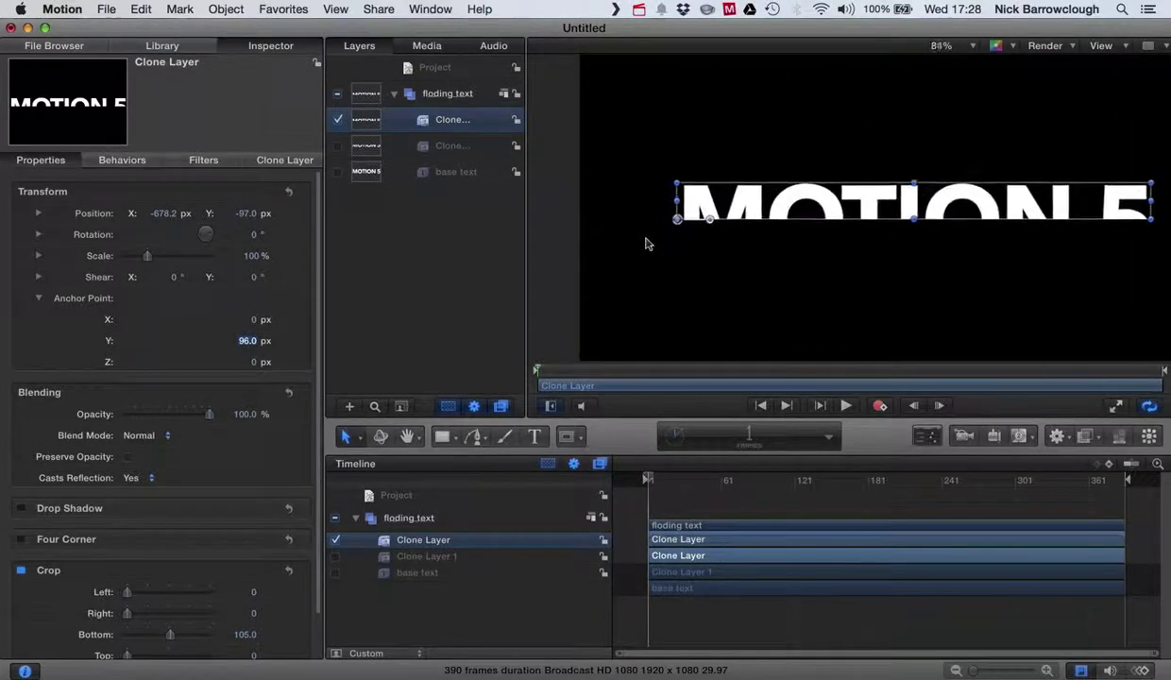
{"action": "scroll", "coordinate": [646, 243], "scroll_direction": "up", "scroll_amount": 8}
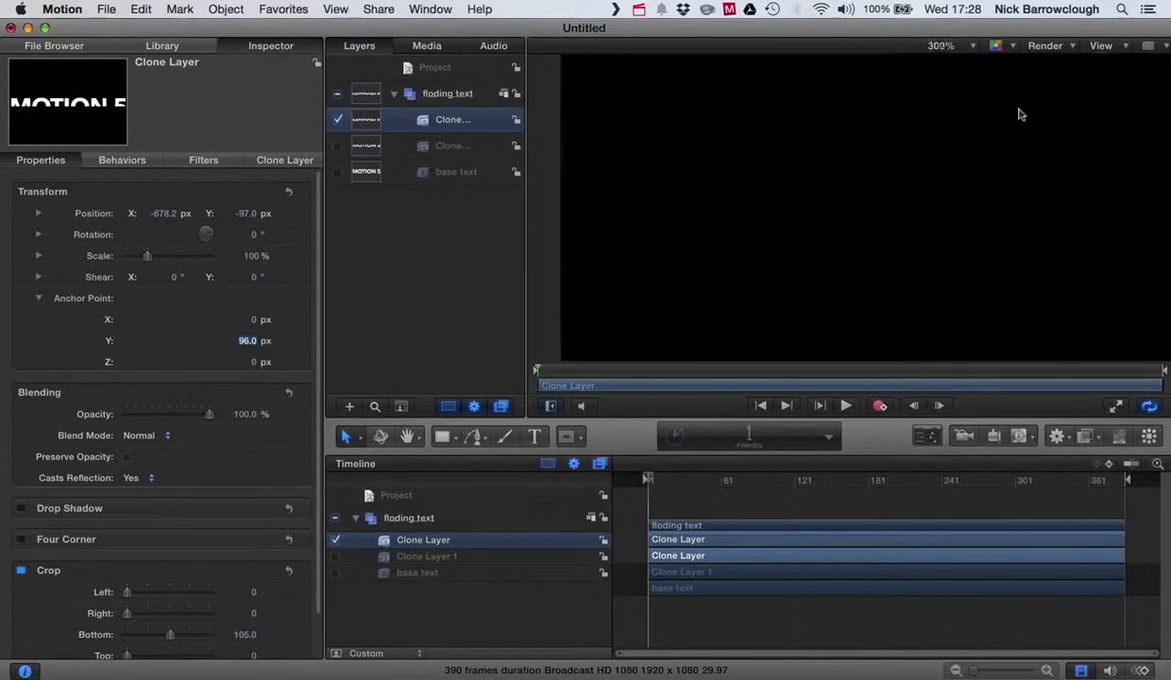
Step: Set Clone Layer's anchor point Y to 98 px, undoing an accidental position change
{"action": "left_click", "coordinate": [1008, 151]}
{"action": "left_click_drag", "start_coordinate": [1007, 151], "coordinate": [930, 204]}
{"action": "scroll", "coordinate": [933, 203], "scroll_direction": "up", "scroll_amount": 5}
{"action": "scroll", "coordinate": [932, 207], "scroll_direction": "left", "scroll_amount": 5}
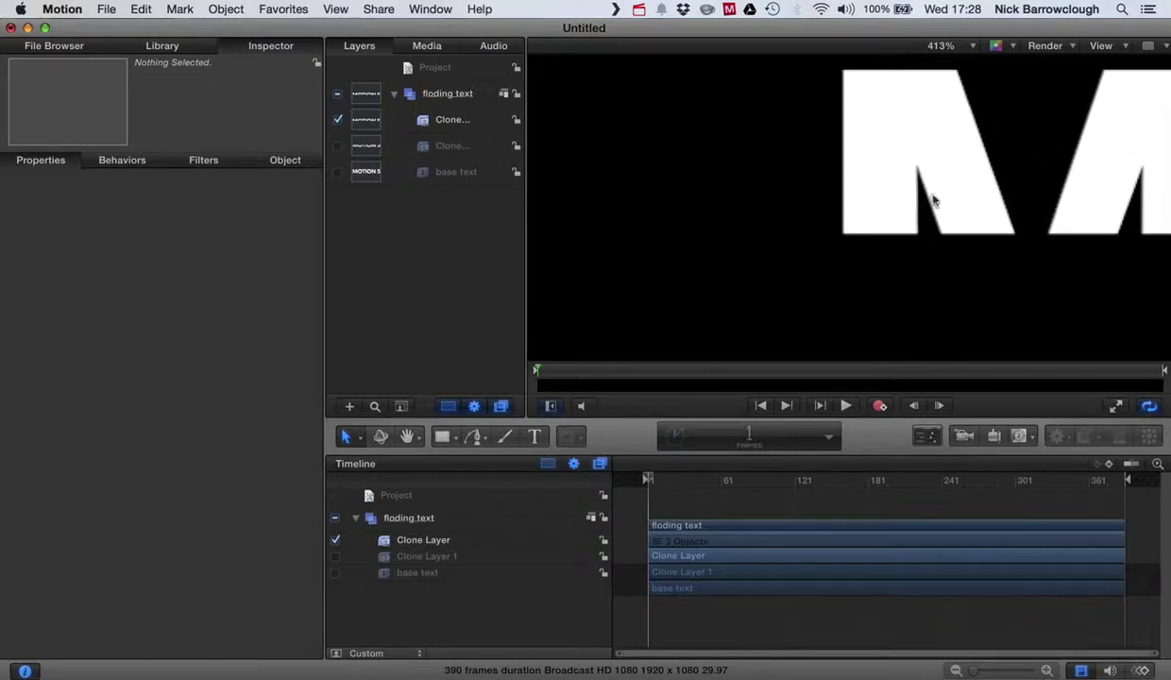
{"action": "left_click", "coordinate": [902, 163]}
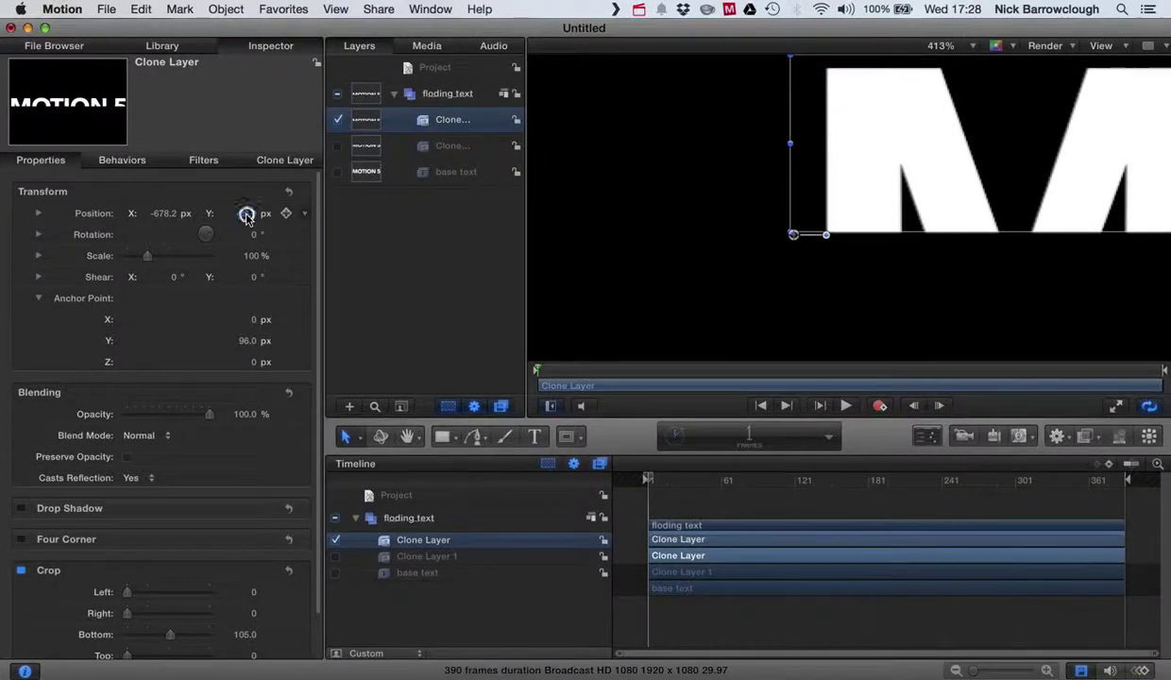
{"action": "key", "text": "super+z"}
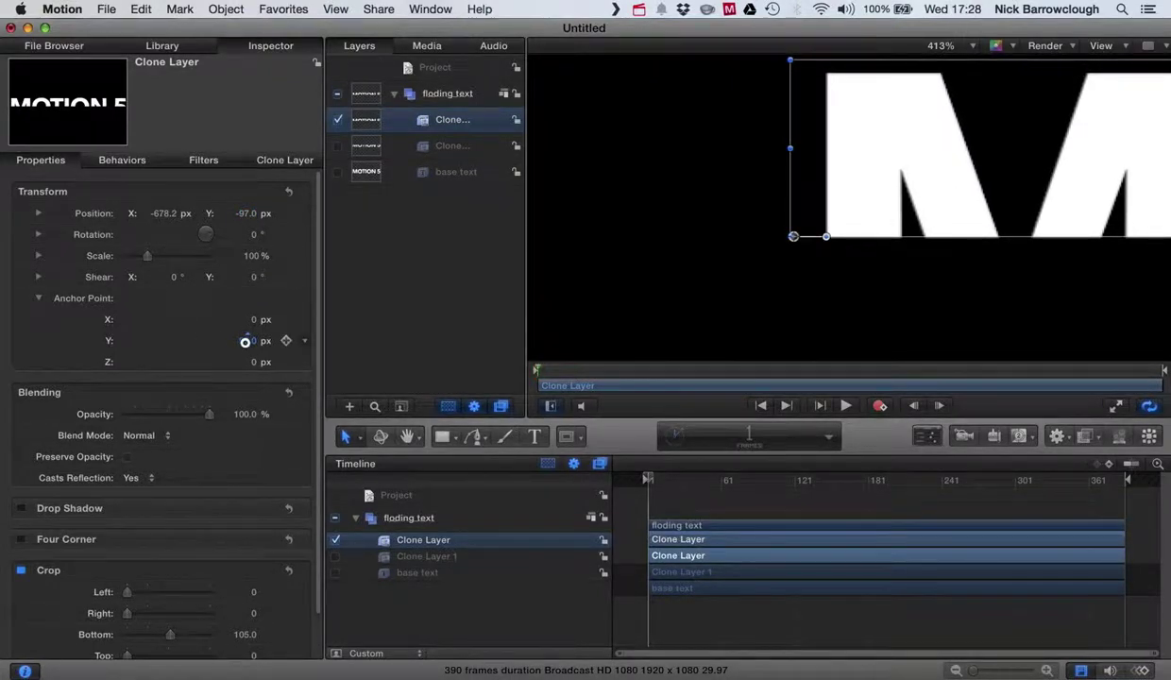
{"action": "left_click", "coordinate": [244, 343]}
{"action": "key", "text": "Return"}
Step: Fit the whole frame in the canvas and switch on the second clone layer
{"action": "scroll", "coordinate": [980, 130], "scroll_direction": "down", "scroll_amount": 6}
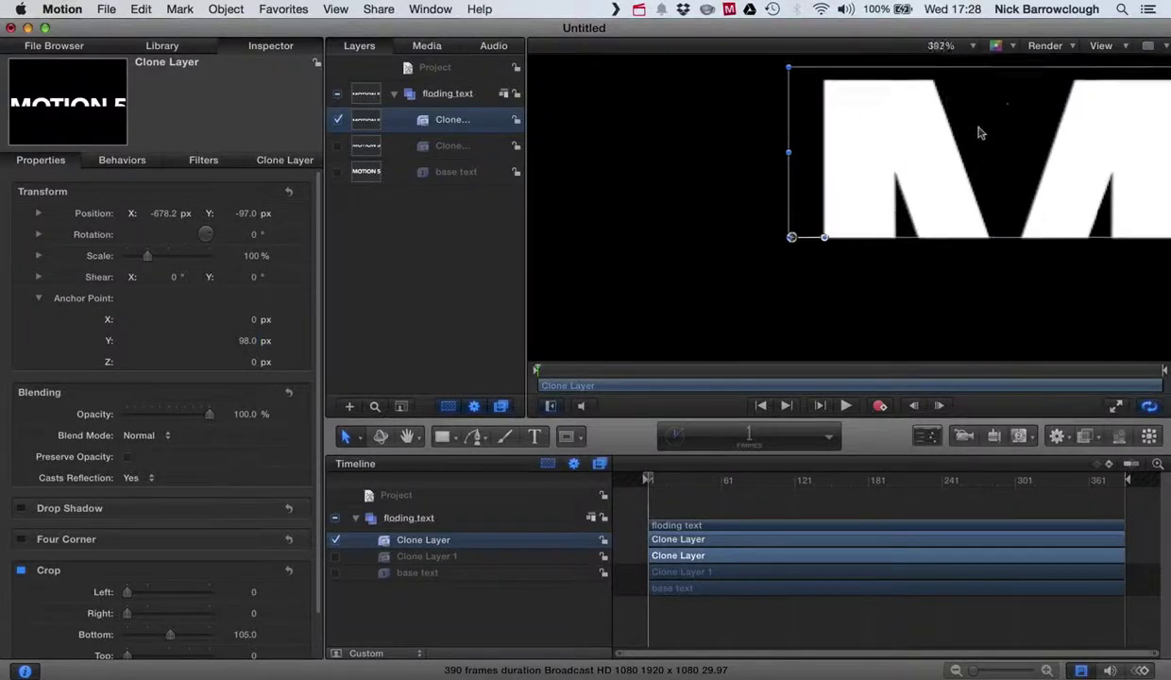
{"action": "left_click", "coordinate": [963, 45]}
{"action": "left_click", "coordinate": [944, 61]}
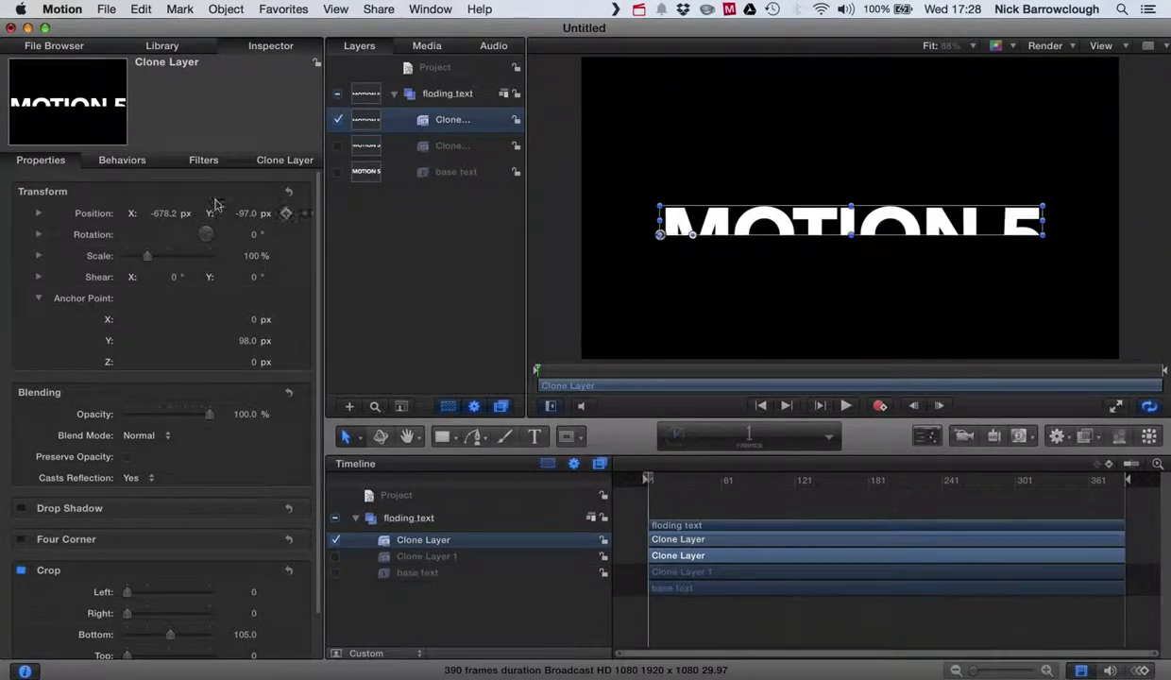
{"action": "left_click", "coordinate": [336, 146]}
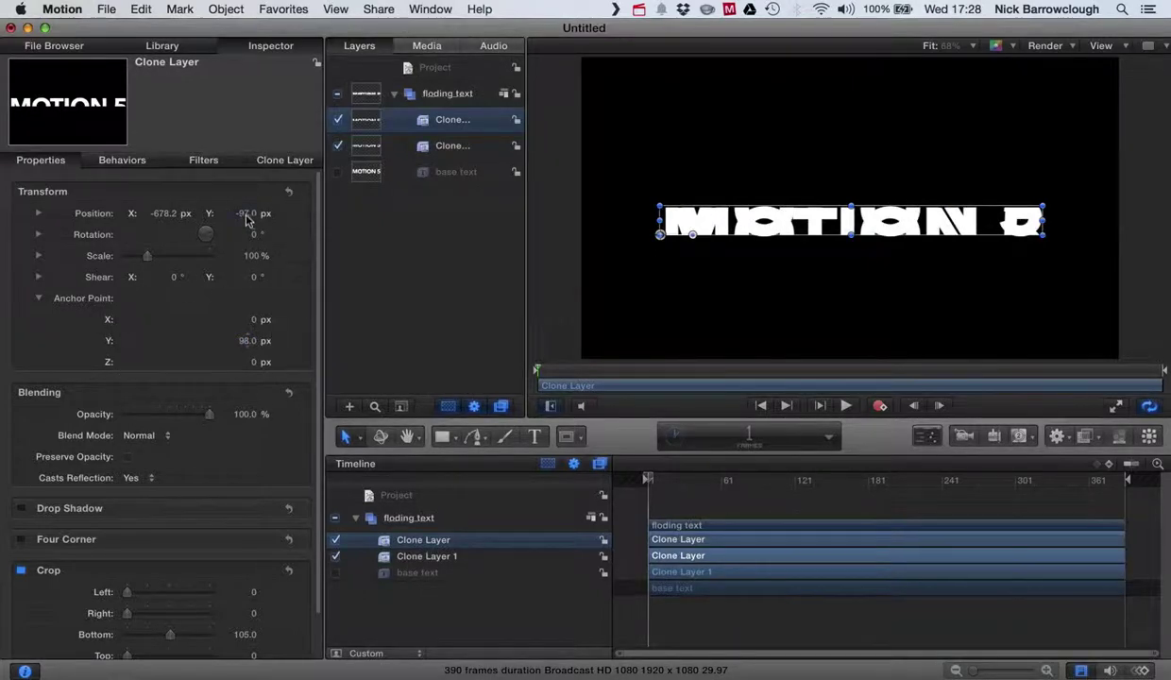
Step: Raise the top clone toward the bottom half, undoing an accidental horizontal shift
{"action": "left_click_drag", "start_coordinate": [248, 219], "coordinate": [245, 213]}
{"action": "left_click", "coordinate": [712, 107]}
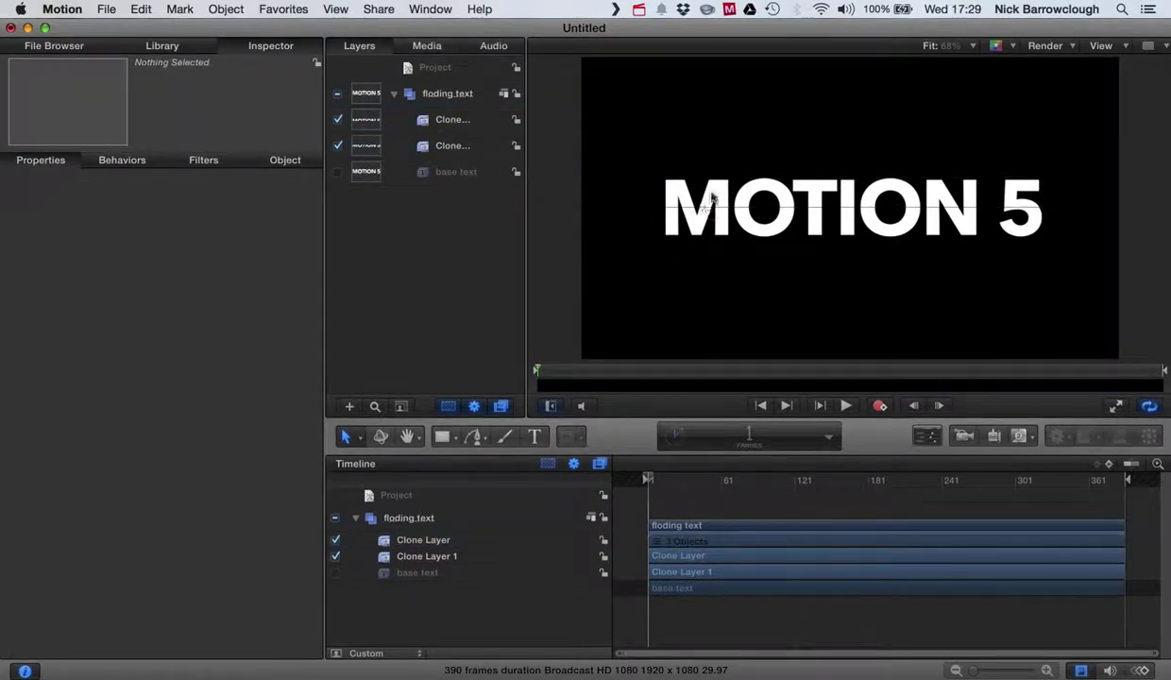
{"action": "left_click", "coordinate": [696, 180]}
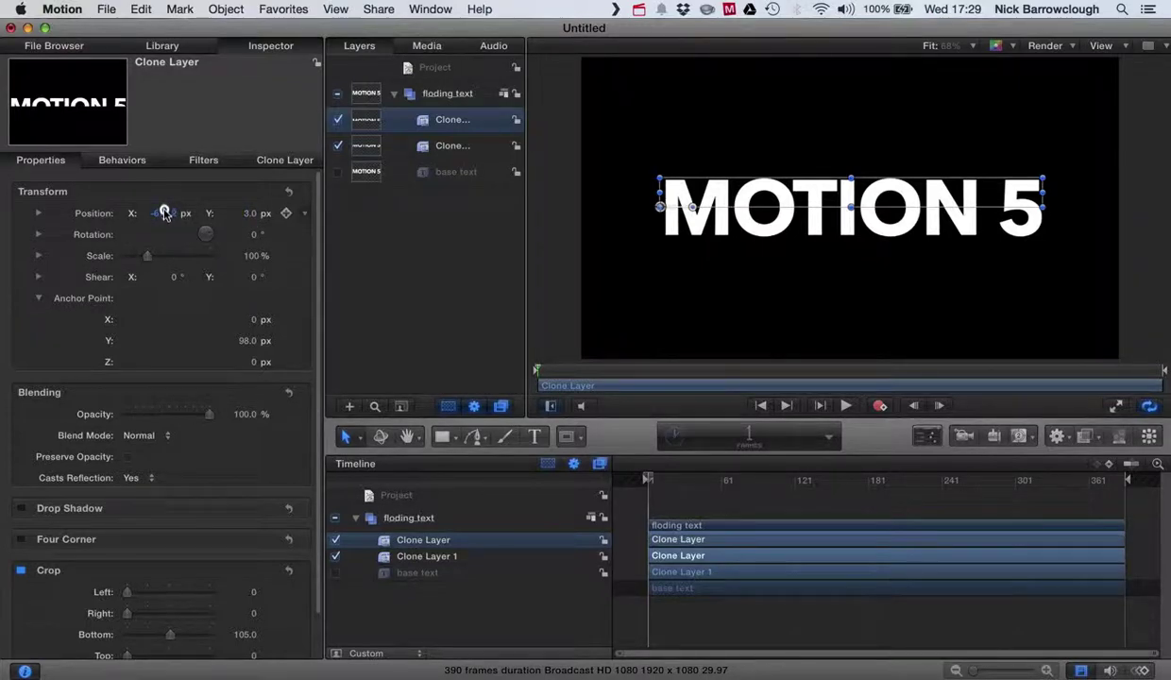
{"action": "left_click_drag", "start_coordinate": [165, 212], "coordinate": [163, 213]}
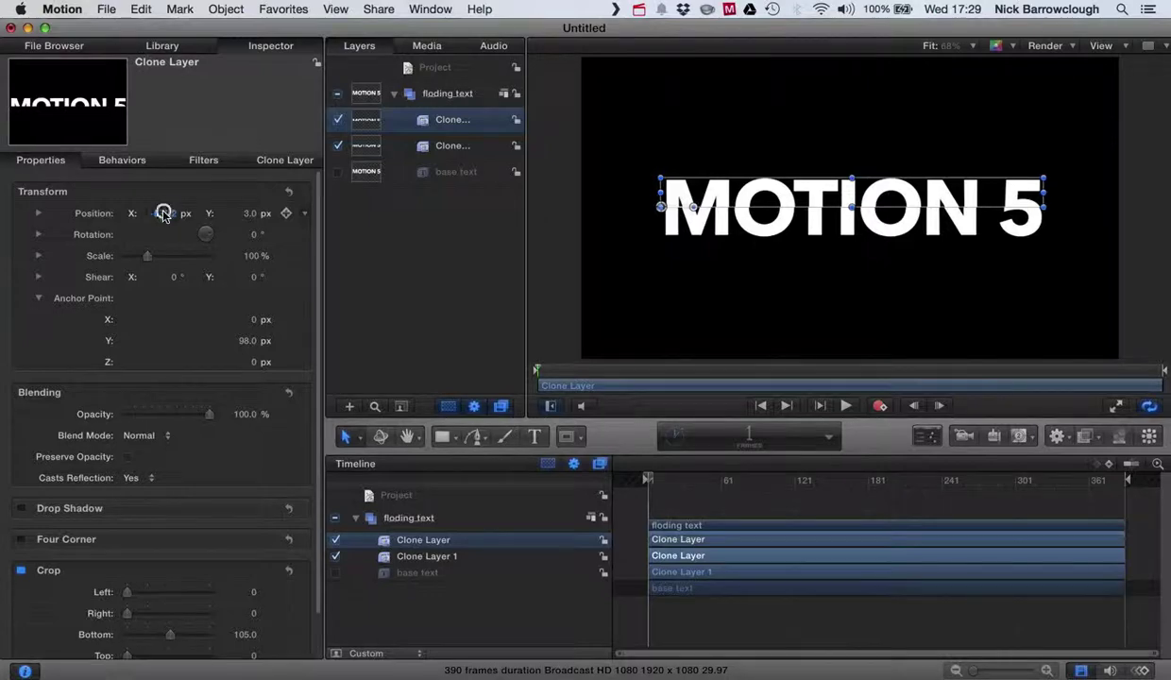
{"action": "key", "text": "super+z"}
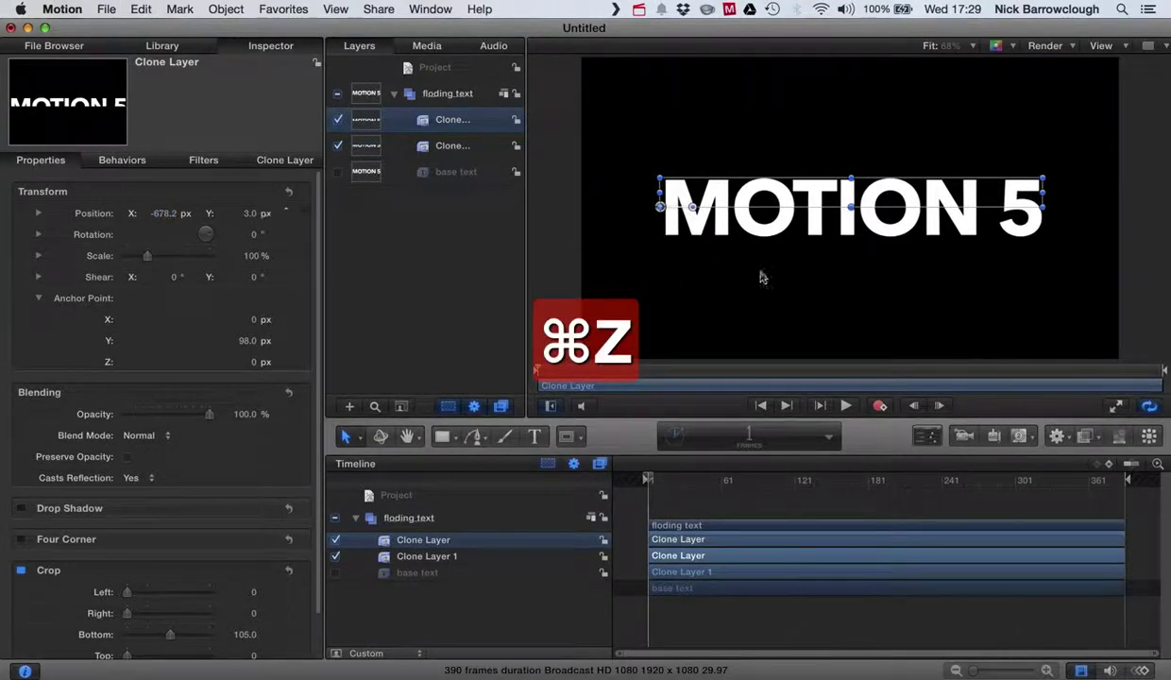
{"action": "left_click", "coordinate": [737, 261]}
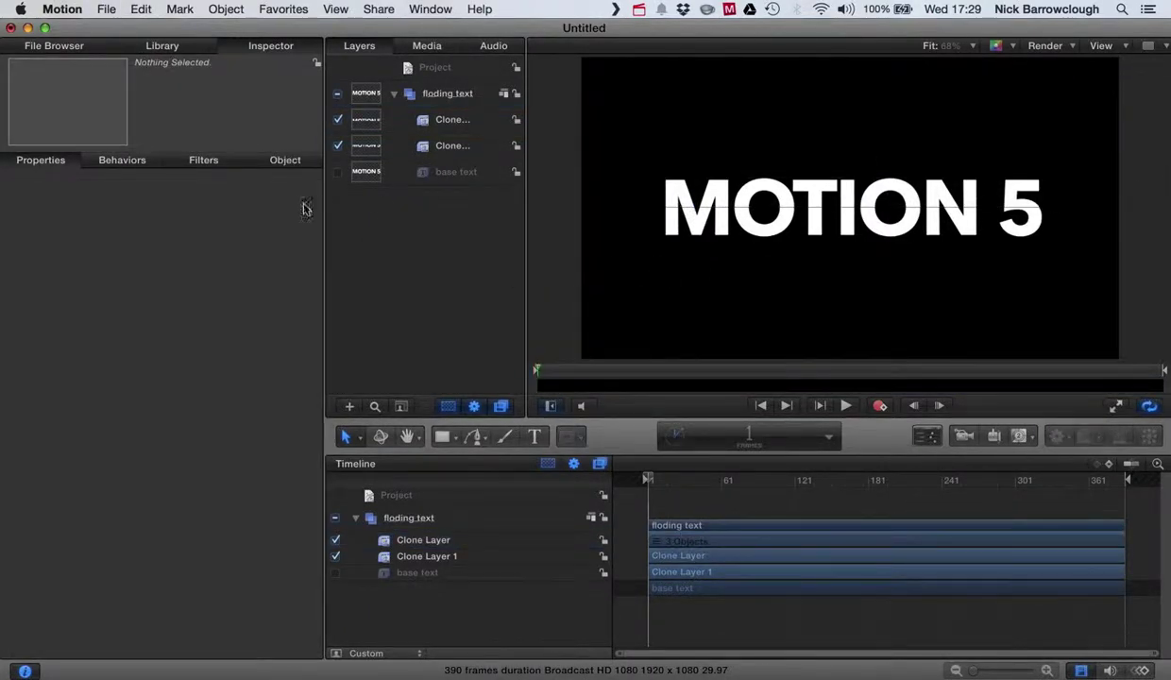
Step: Set the top Clone Layer's Position Y to exactly 0 px
{"action": "left_click", "coordinate": [746, 191]}
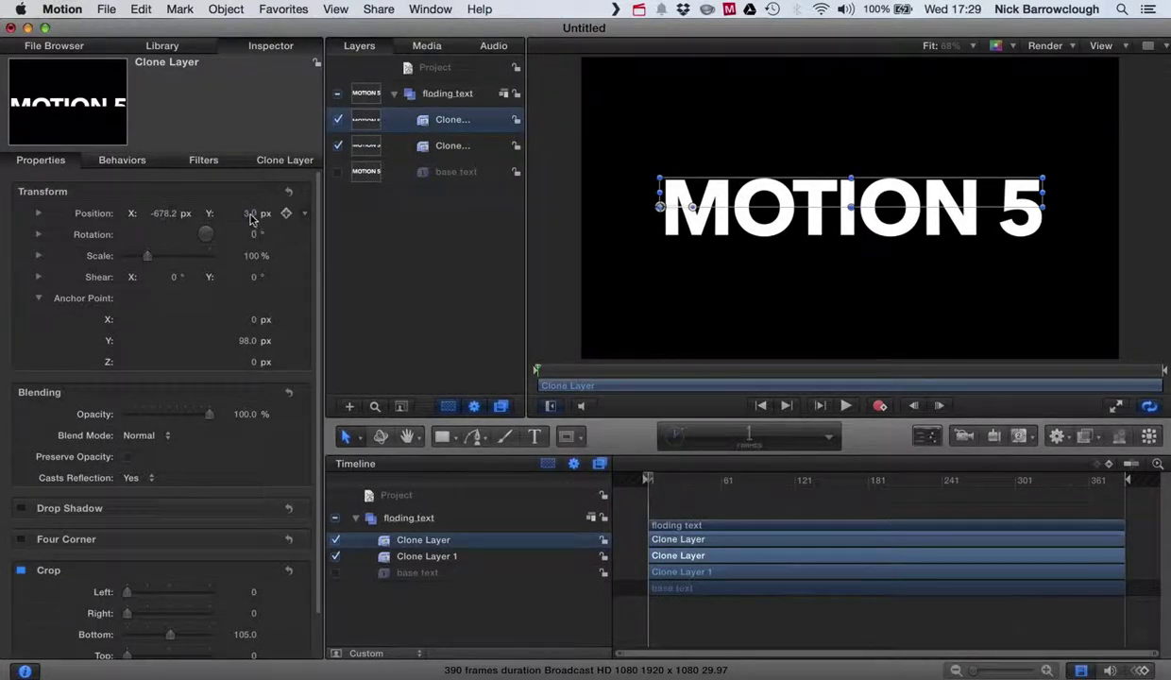
{"action": "left_click_drag", "start_coordinate": [251, 217], "coordinate": [249, 213]}
{"action": "left_click", "coordinate": [250, 213]}
{"action": "type", "text": "0"}
{"action": "left_click", "coordinate": [618, 297]}
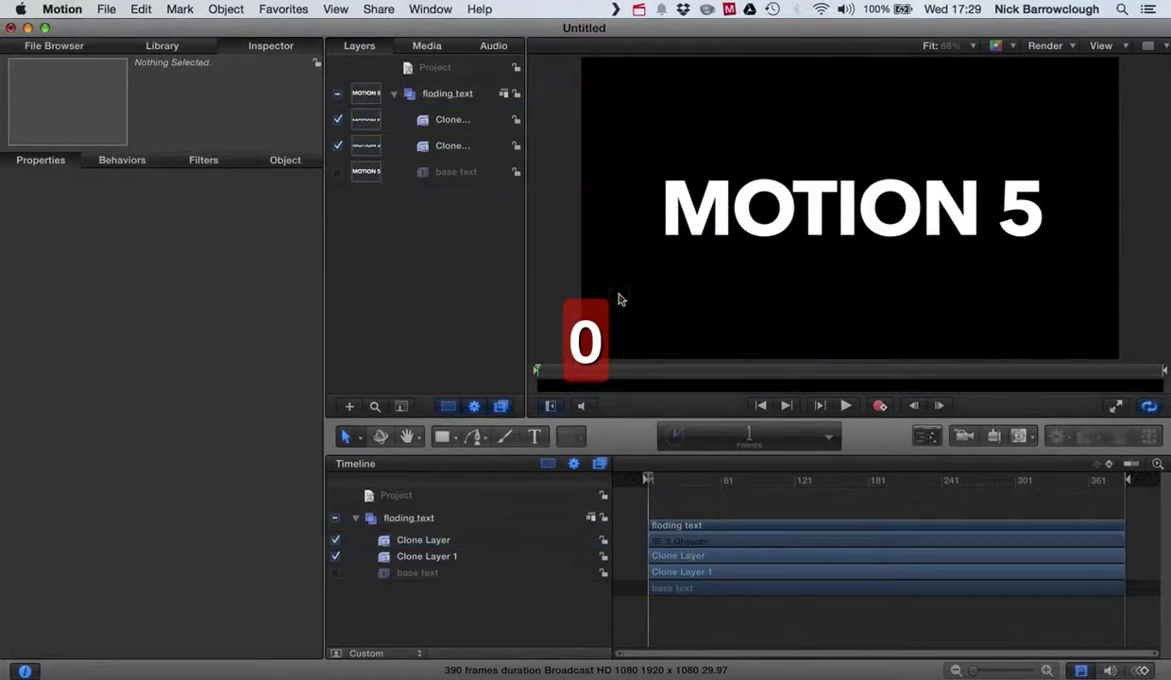
{"action": "left_click", "coordinate": [1016, 194]}
Step: Toggle both clone layers off and back on to check the joined title
{"action": "left_click", "coordinate": [1032, 253]}
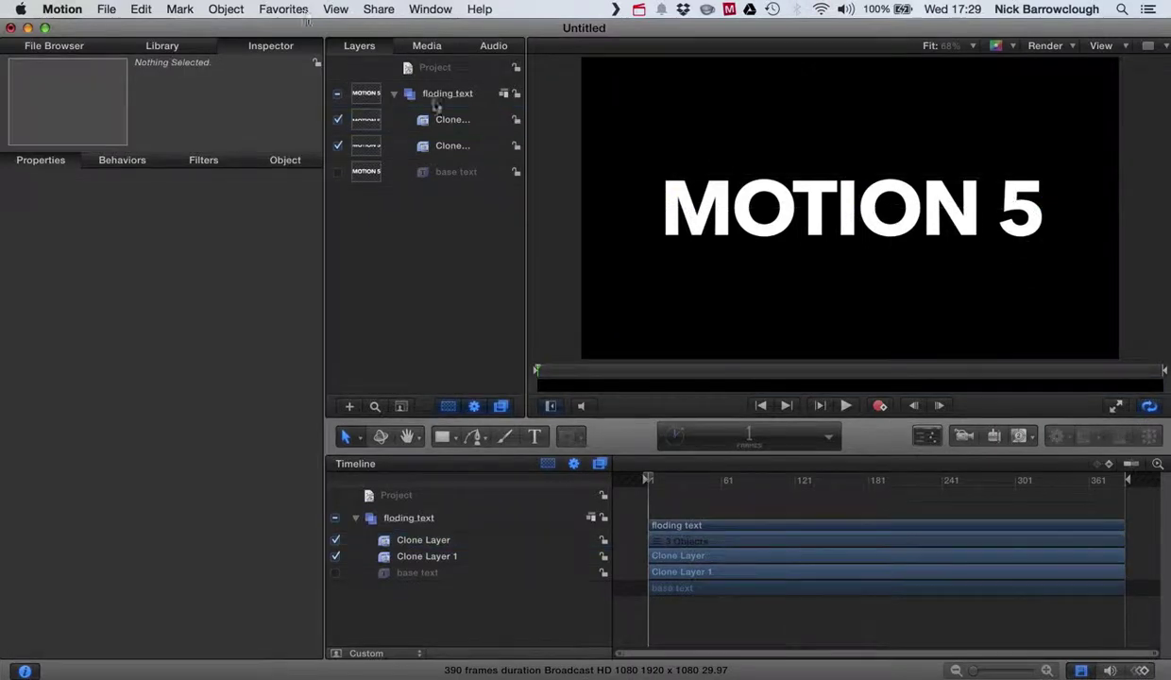
{"action": "left_click", "coordinate": [338, 147]}
{"action": "left_click", "coordinate": [338, 121]}
{"action": "left_click", "coordinate": [338, 121]}
{"action": "left_click", "coordinate": [749, 189]}
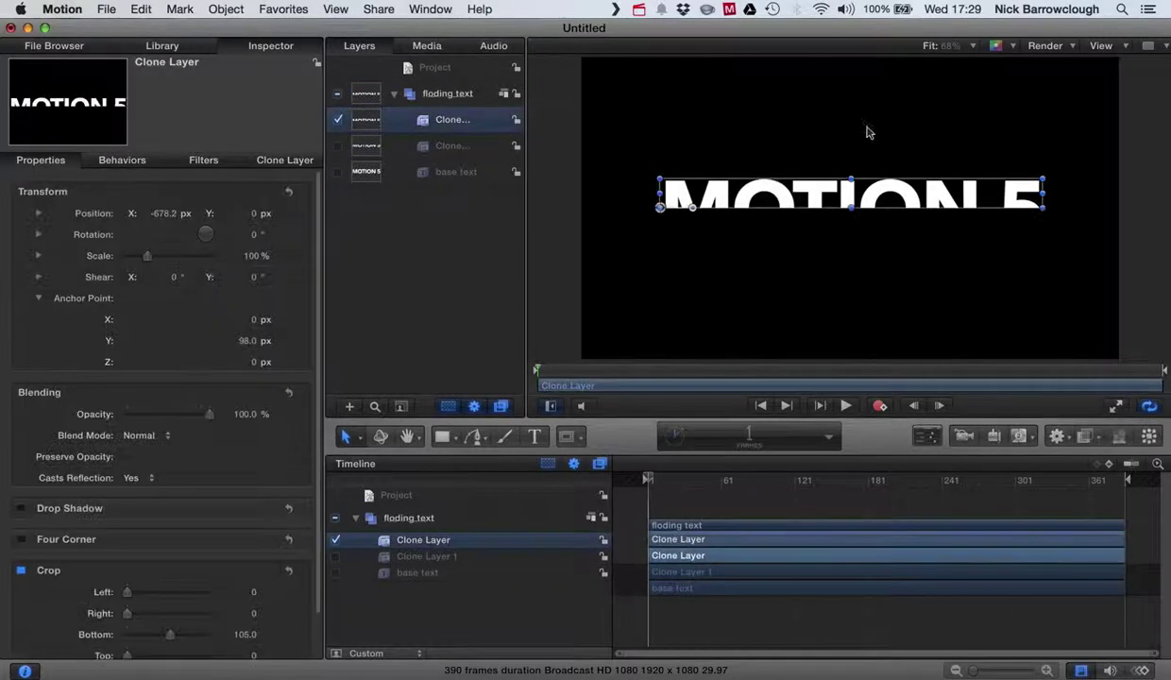
{"action": "left_click", "coordinate": [882, 92]}
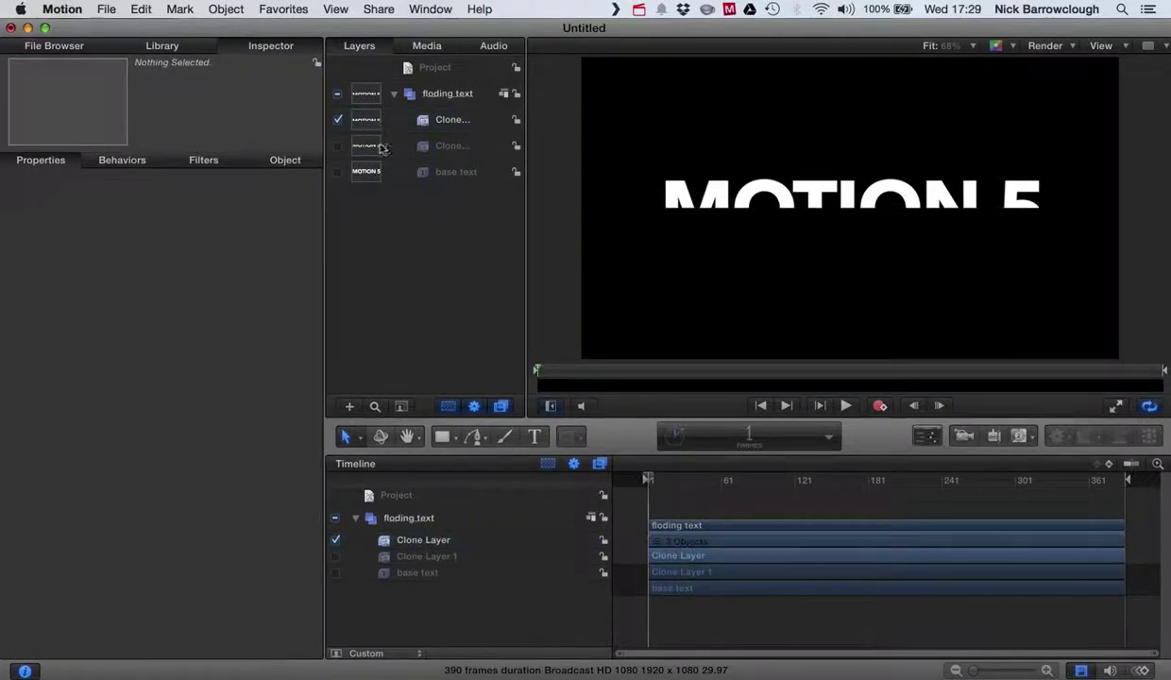
{"action": "left_click", "coordinate": [338, 147]}
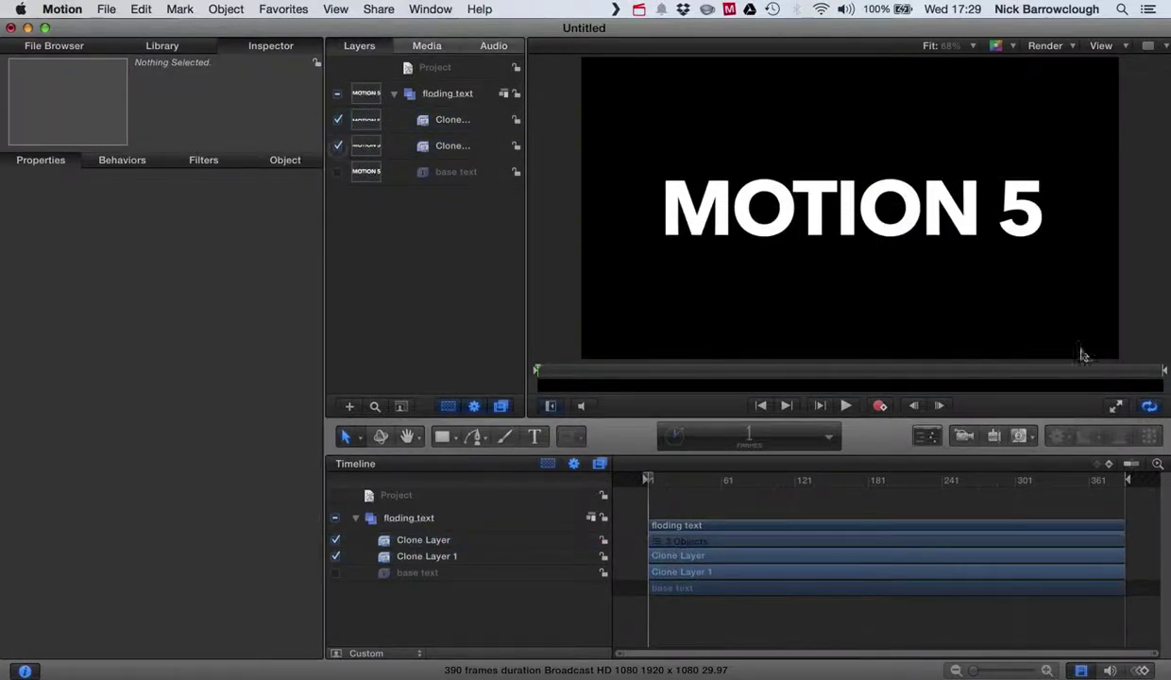
Step: Add a camera, switch the groups to 3D, and orbit and pan the view
{"action": "left_click", "coordinate": [963, 436]}
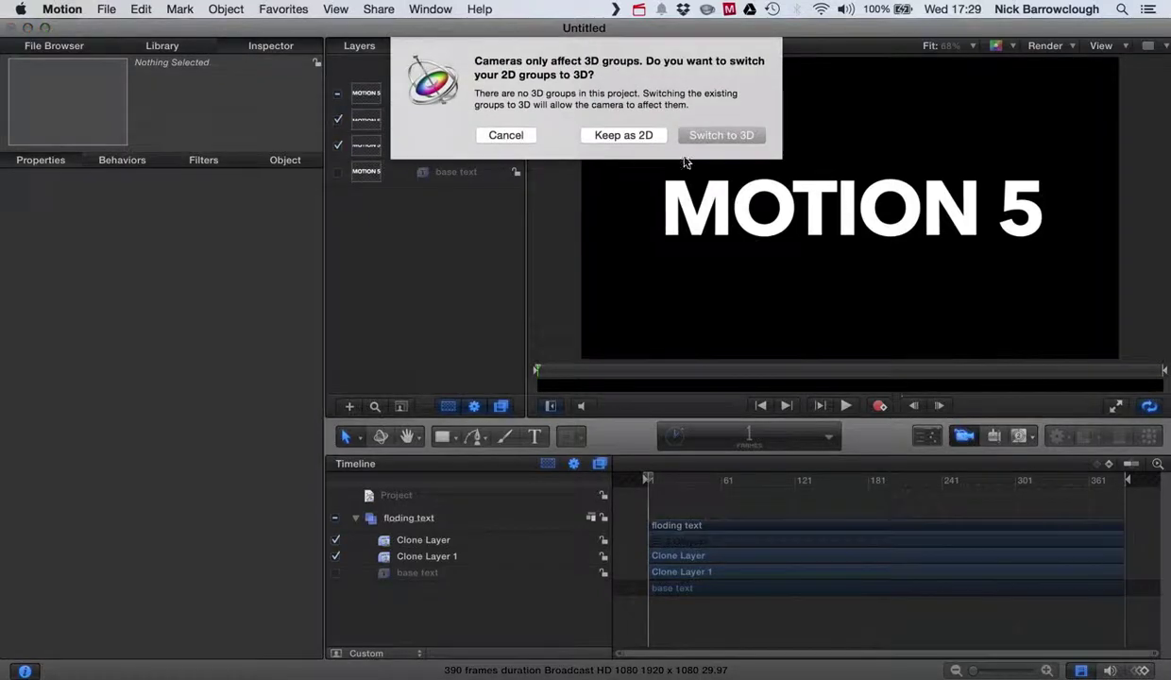
{"action": "left_click", "coordinate": [722, 135]}
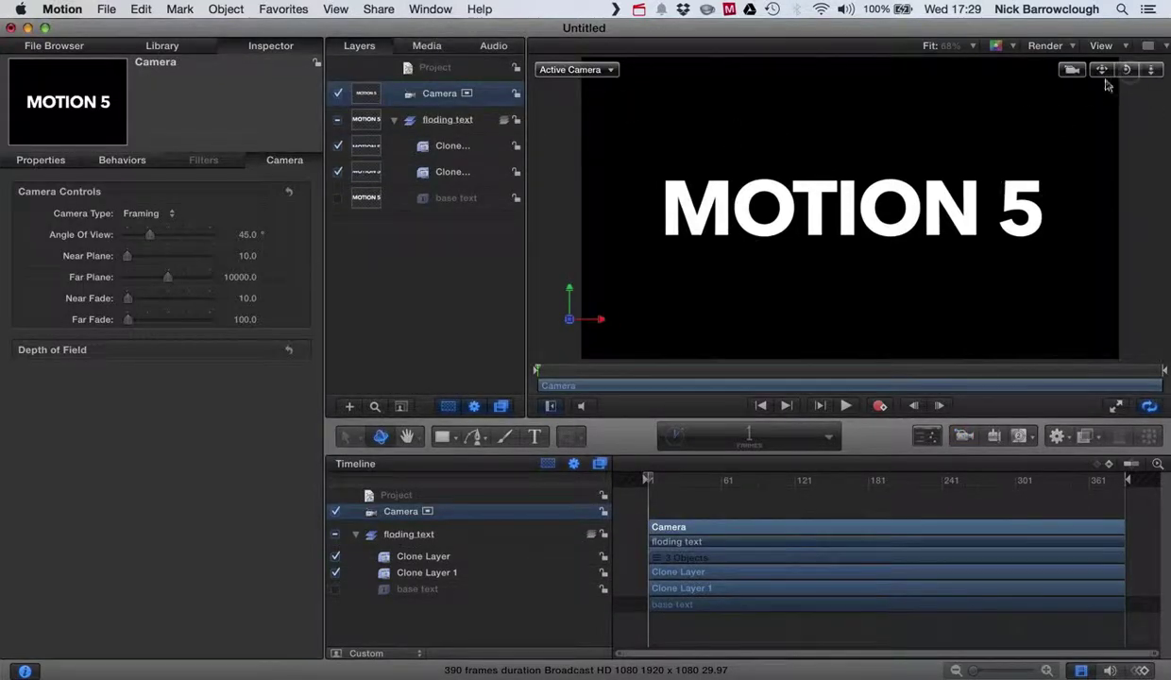
{"action": "left_click_drag", "start_coordinate": [1130, 69], "coordinate": [1169, 88]}
{"action": "left_click_drag", "start_coordinate": [1101, 69], "coordinate": [1125, 70]}
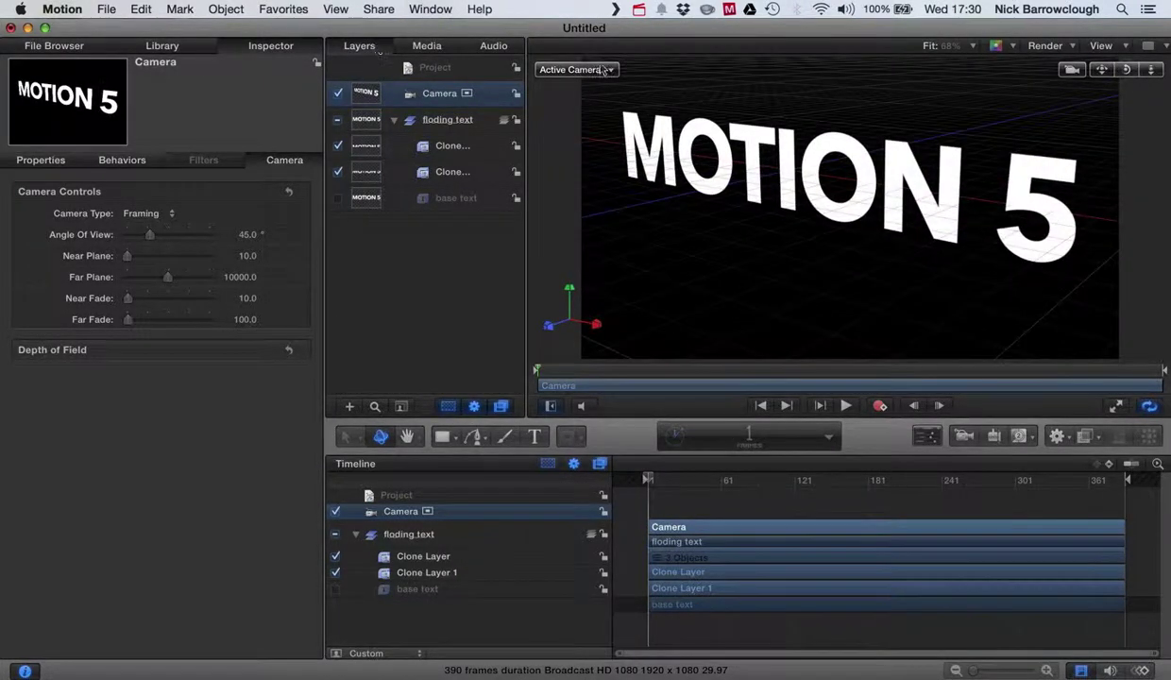
{"action": "left_click", "coordinate": [776, 86]}
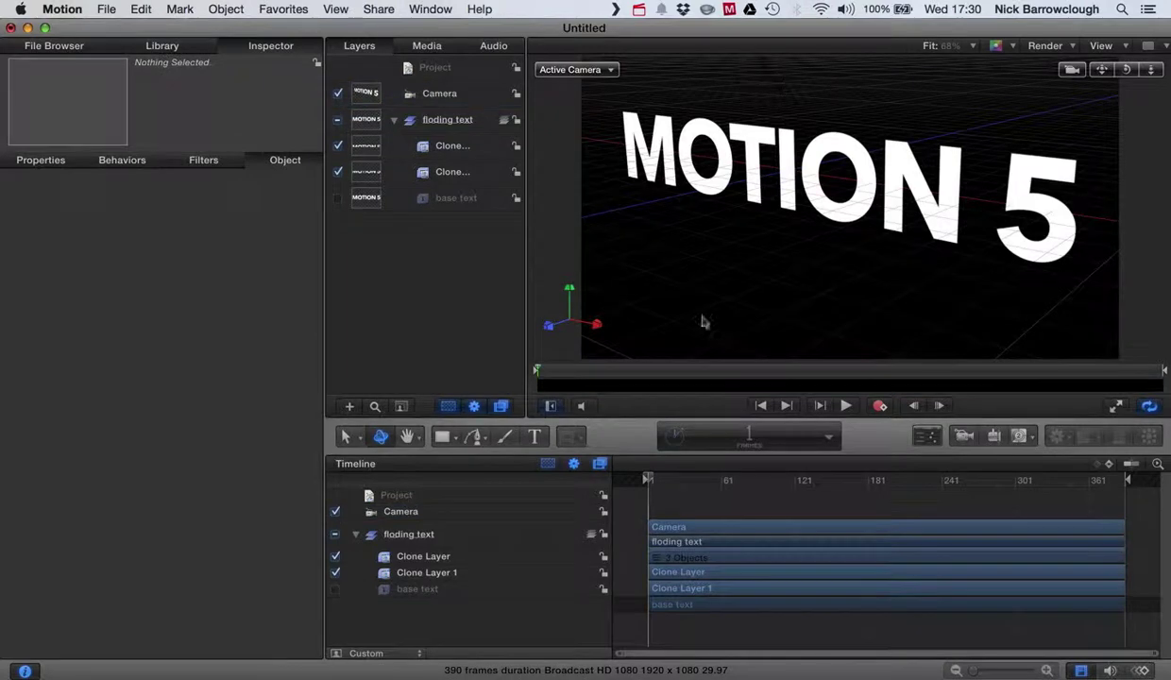
Step: With recording on, keyframe Clone Layer's X rotation at -180° on frame 1
{"action": "left_click", "coordinate": [890, 160]}
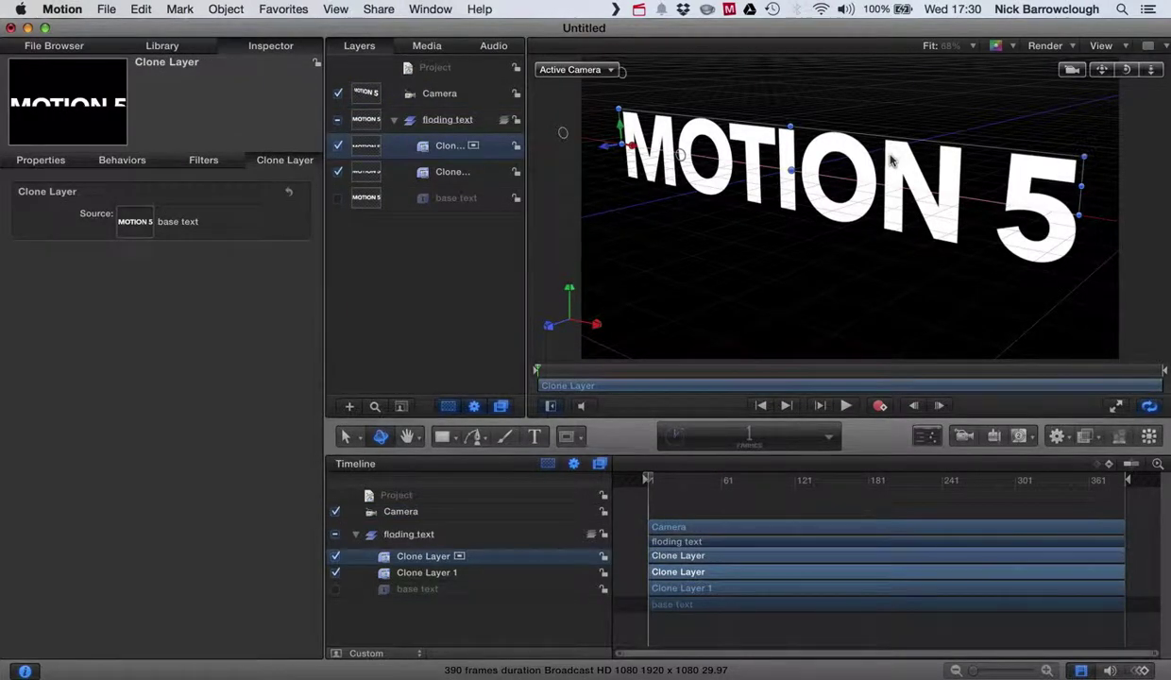
{"action": "left_click", "coordinate": [43, 161]}
{"action": "left_click", "coordinate": [38, 300]}
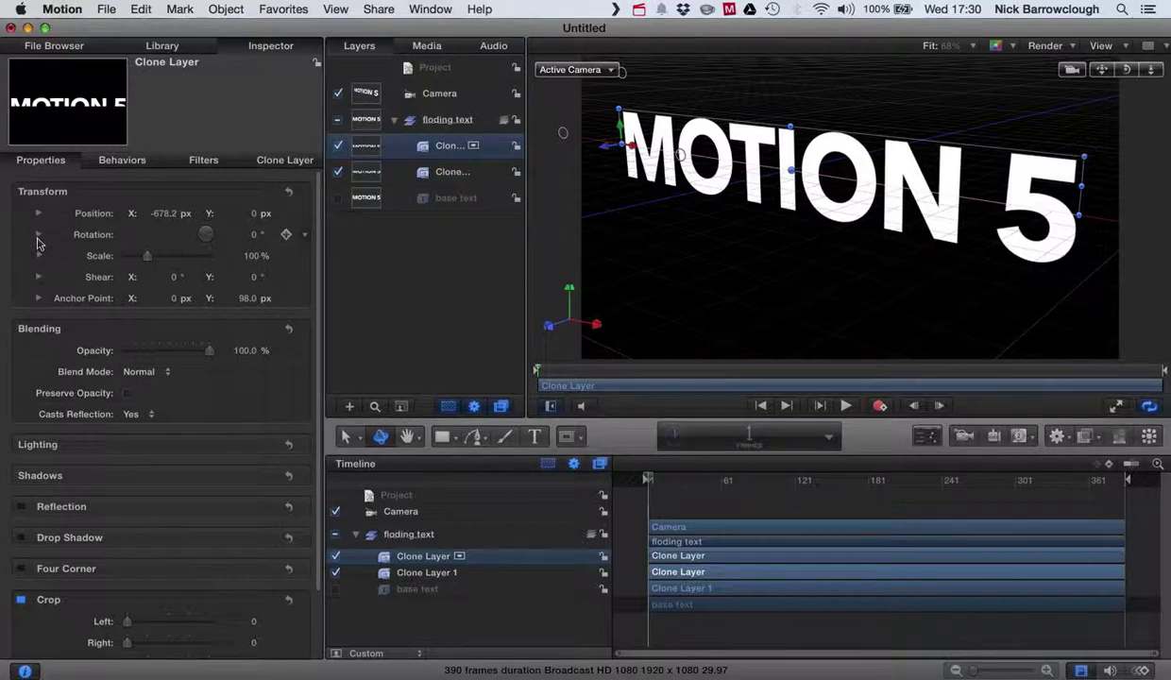
{"action": "left_click", "coordinate": [37, 235]}
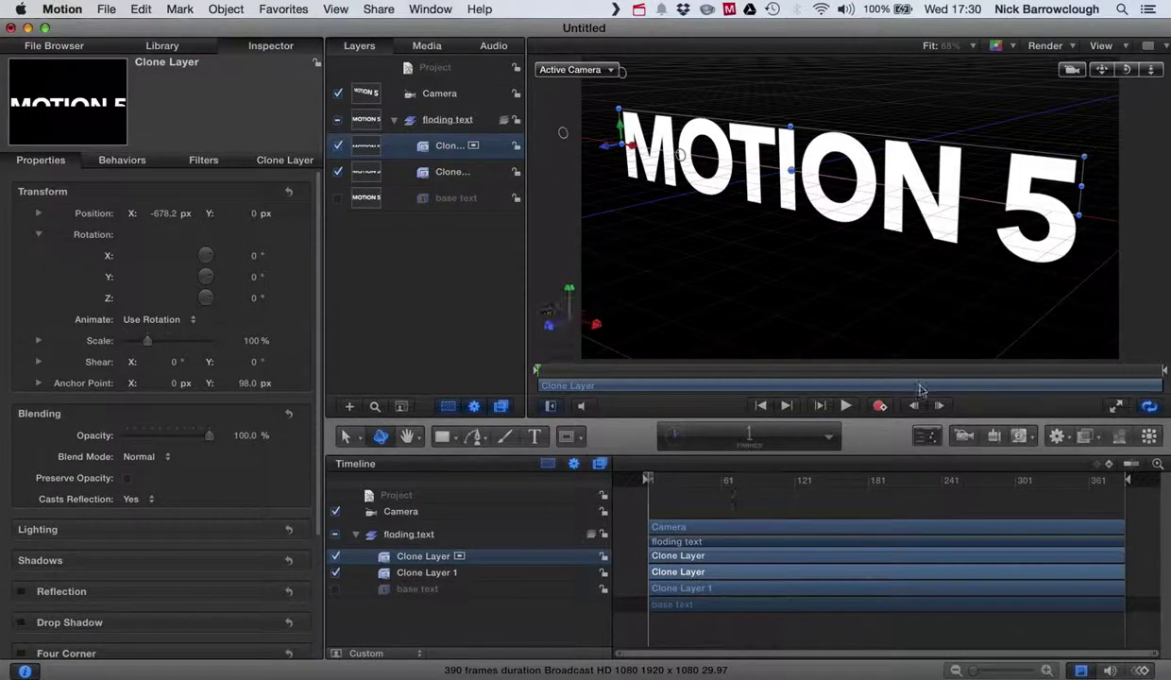
{"action": "left_click", "coordinate": [885, 406]}
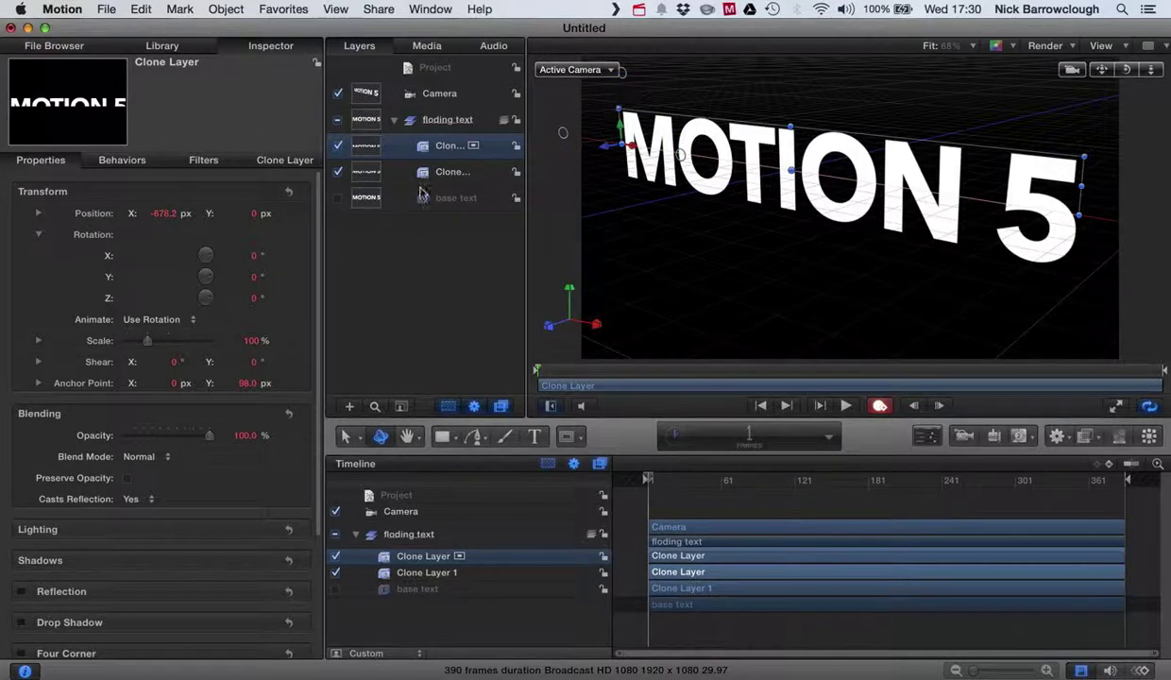
{"action": "left_click_drag", "start_coordinate": [254, 259], "coordinate": [242, 257]}
{"action": "left_click", "coordinate": [243, 258]}
{"action": "type", "text": "-180"}
{"action": "key", "text": "Return"}
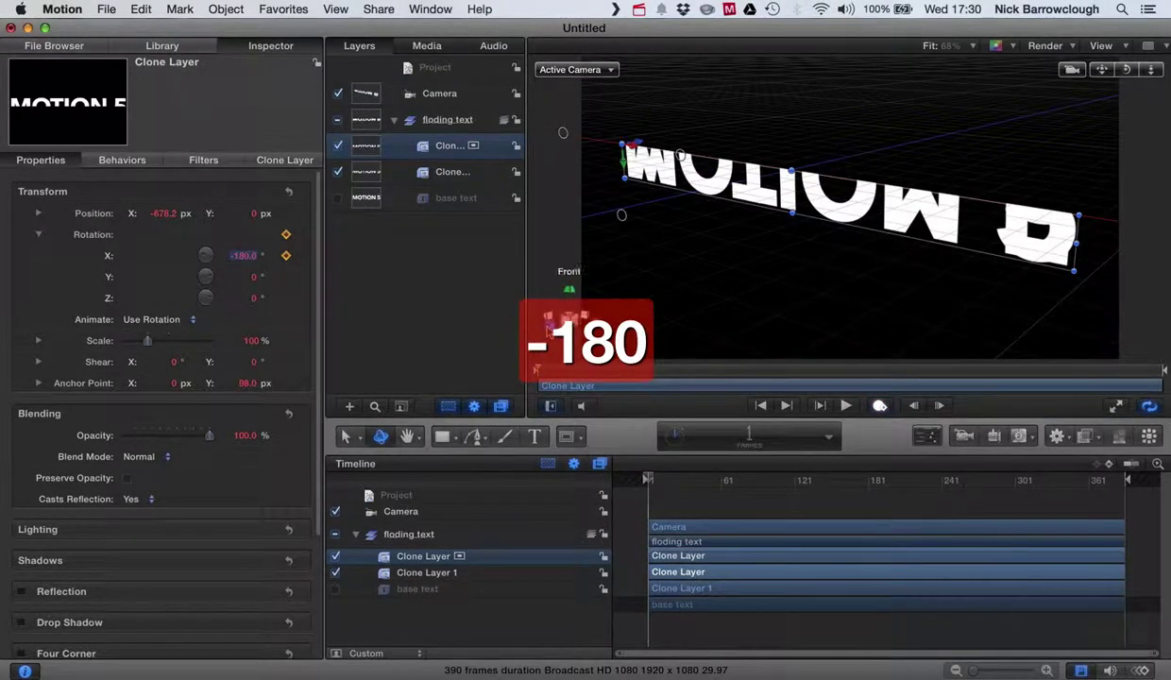
Step: Keyframe X rotation 0° at frame 10, then stop recording and return to frame 1
{"action": "left_click", "coordinate": [648, 480]}
{"action": "left_click_drag", "start_coordinate": [649, 481], "coordinate": [659, 480]}
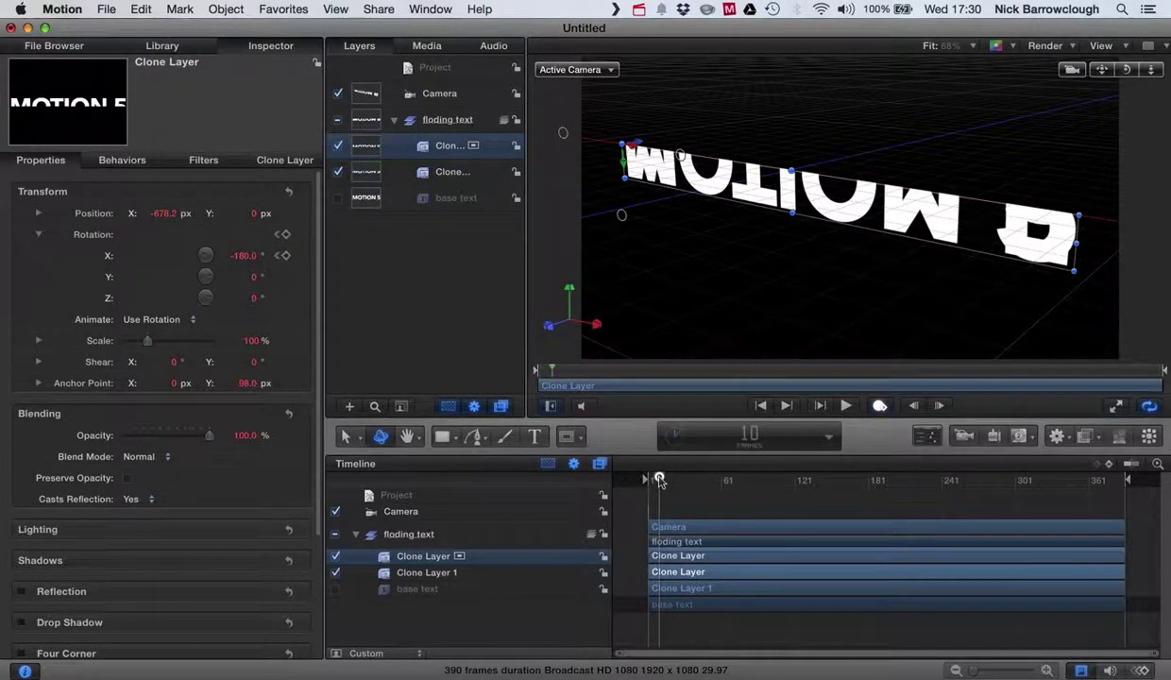
{"action": "left_click", "coordinate": [245, 256]}
{"action": "type", "text": "0"}
{"action": "key", "text": "Return"}
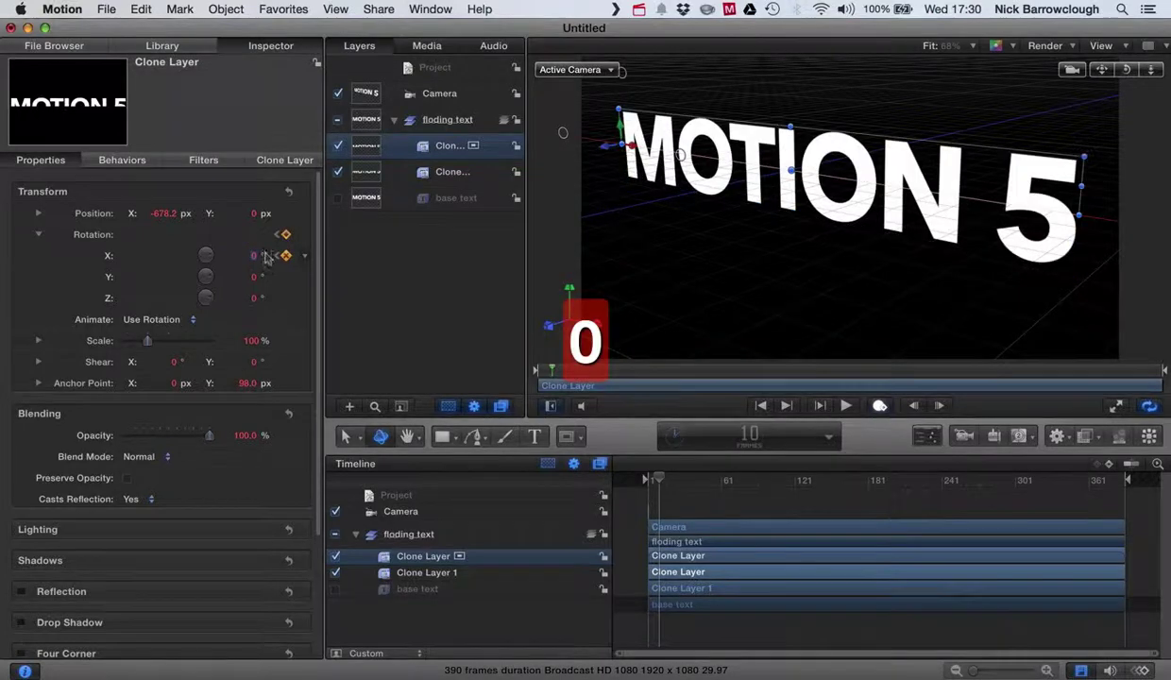
{"action": "left_click", "coordinate": [881, 405]}
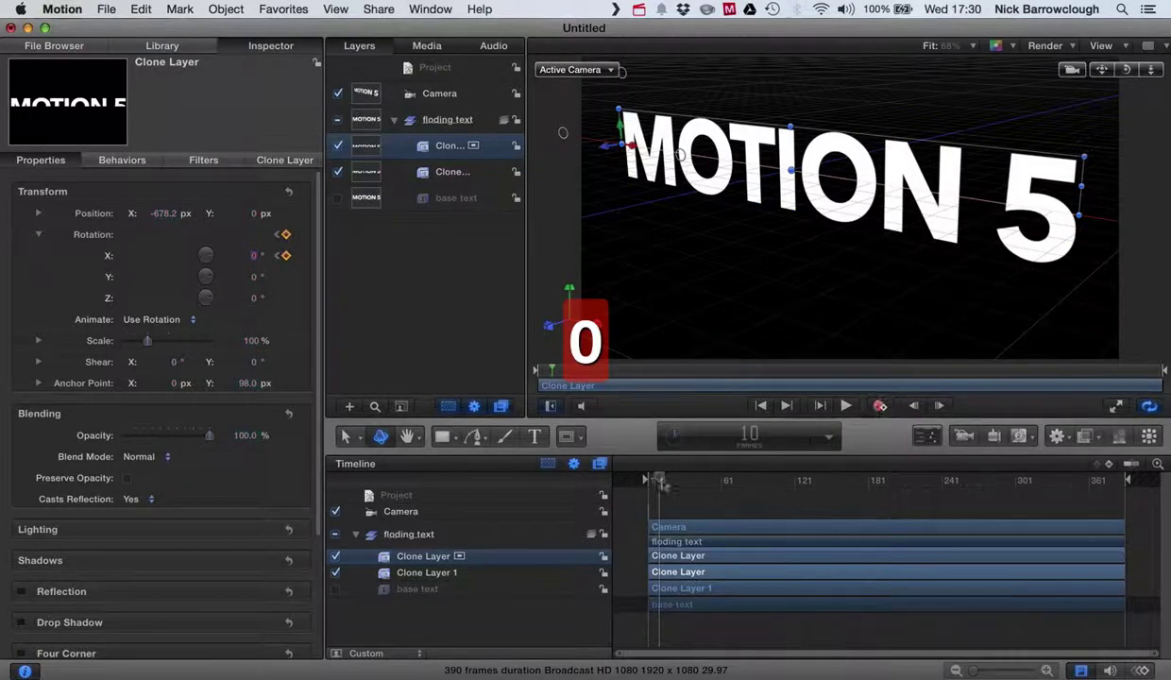
{"action": "left_click_drag", "start_coordinate": [657, 479], "coordinate": [627, 475]}
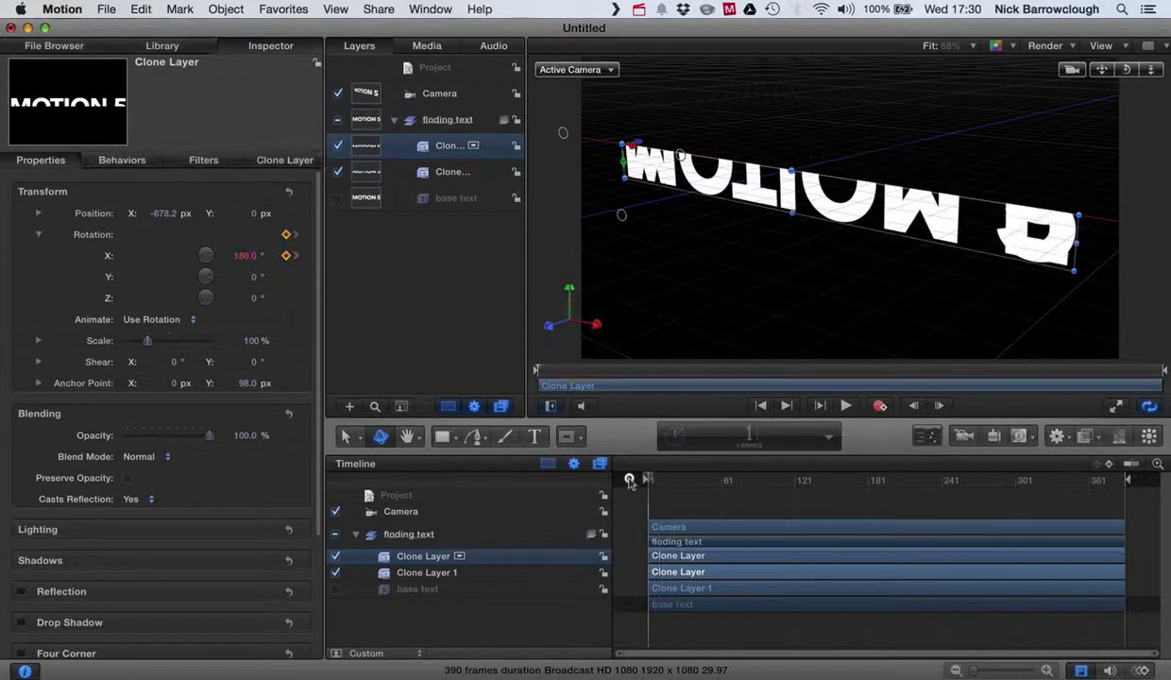
{"action": "left_click", "coordinate": [847, 406]}
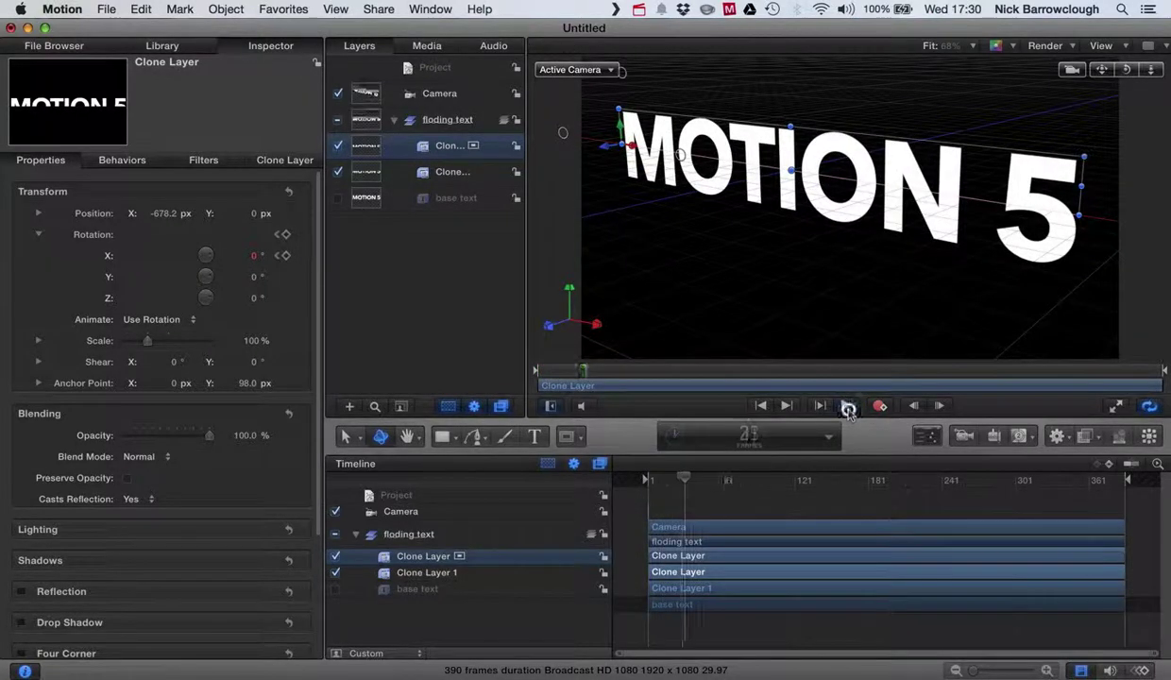
{"action": "left_click", "coordinate": [685, 483]}
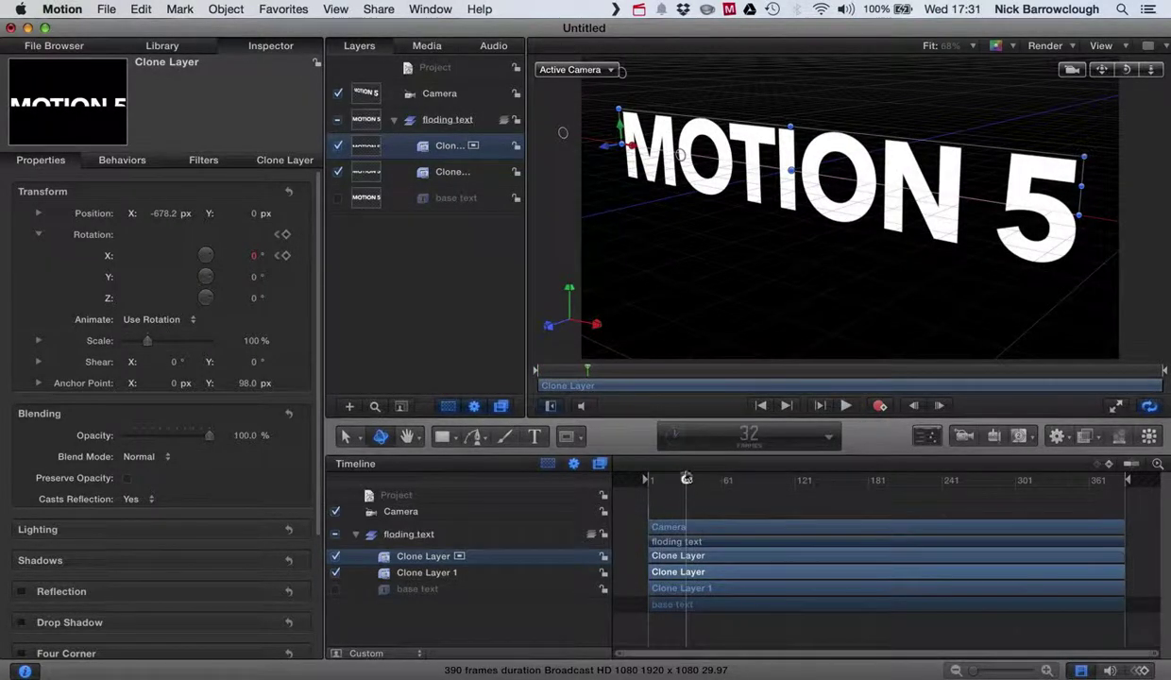
{"action": "left_click_drag", "start_coordinate": [686, 481], "coordinate": [584, 466]}
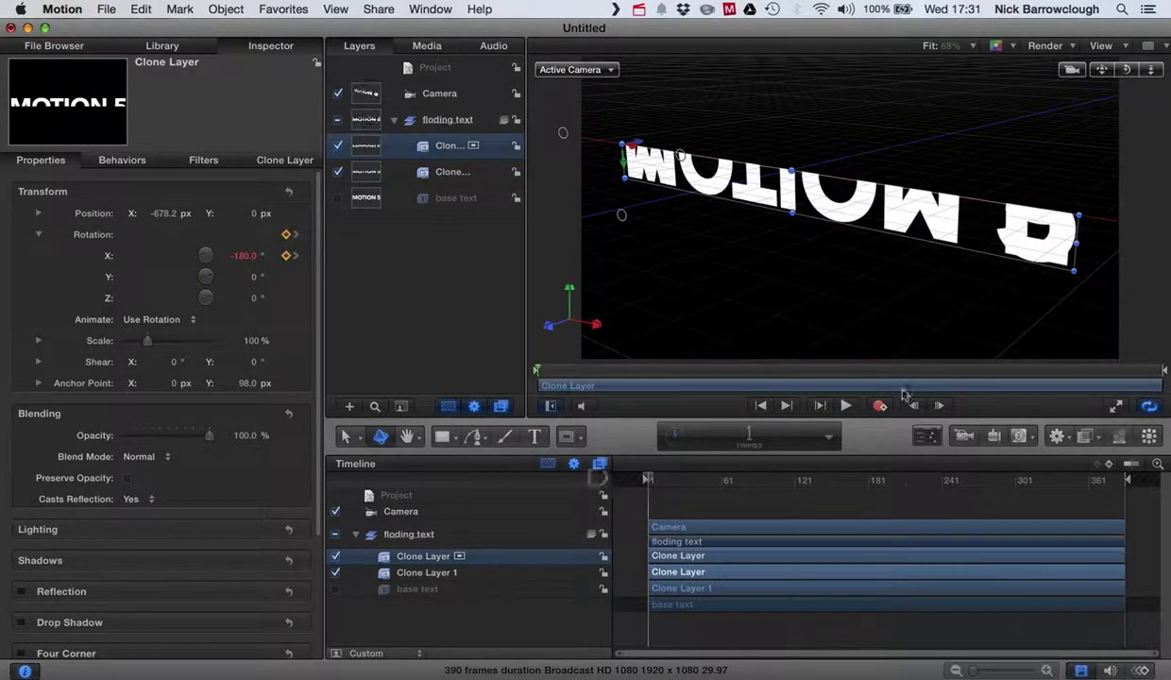
{"action": "left_click", "coordinate": [846, 406]}
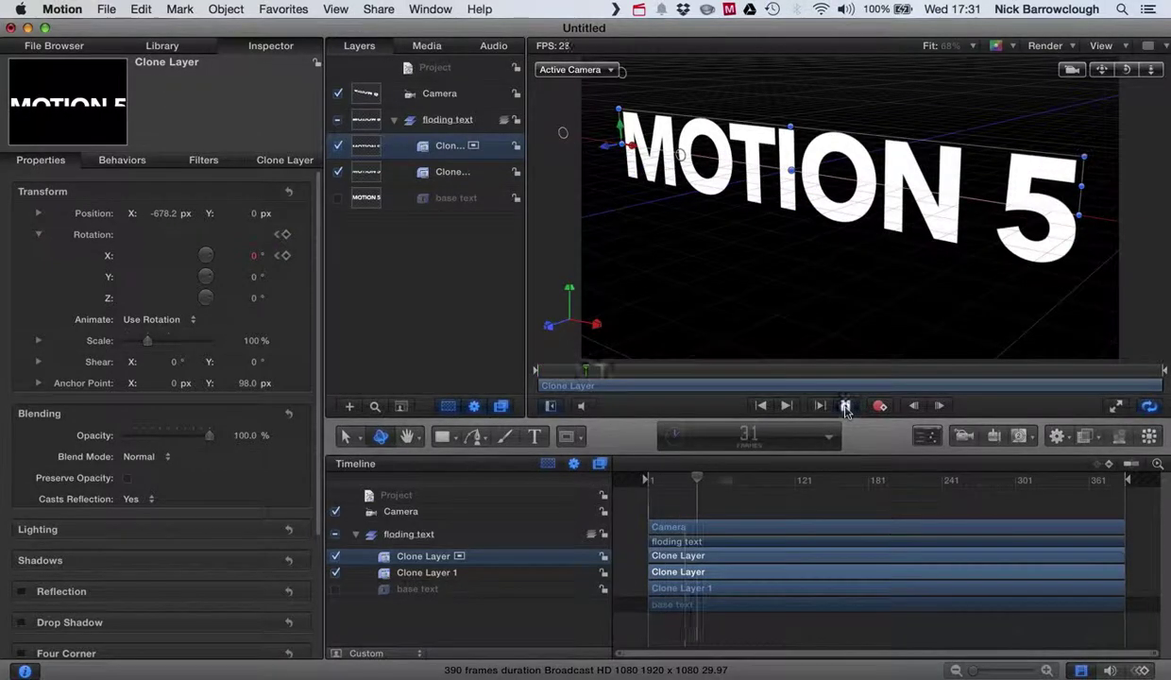
{"action": "left_click", "coordinate": [845, 406]}
{"action": "left_click_drag", "start_coordinate": [697, 483], "coordinate": [667, 466]}
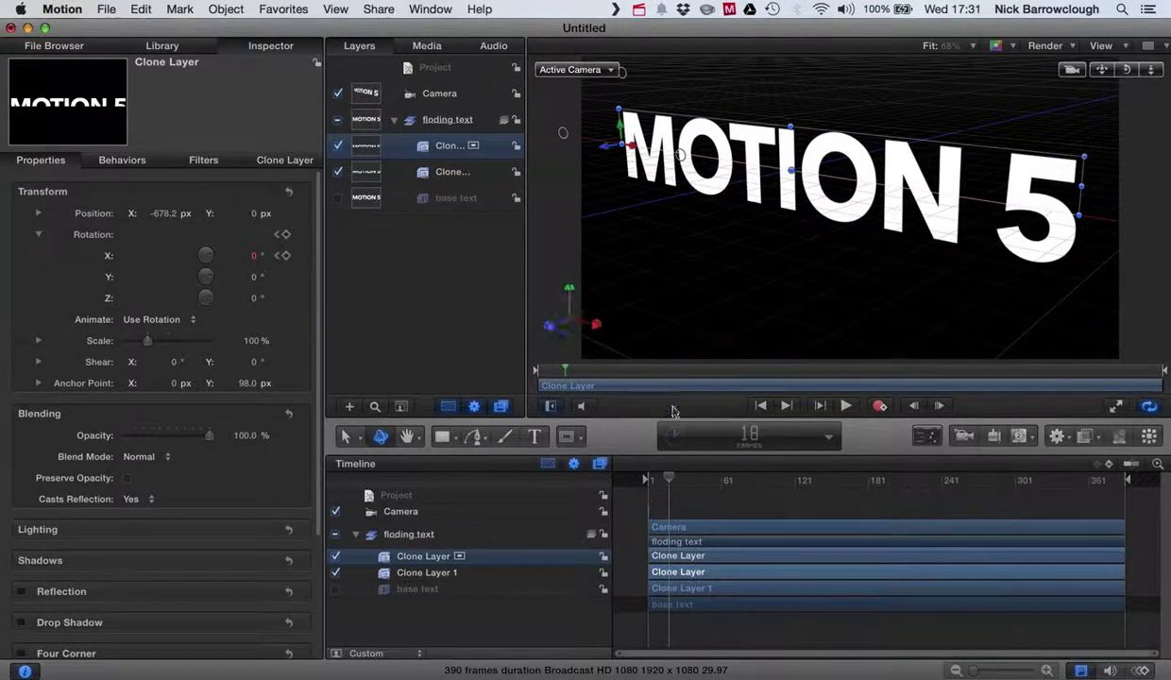
{"action": "mouse_move", "coordinate": [670, 480]}
{"action": "left_mouse_down"}
{"action": "mouse_move", "coordinate": [631, 465]}
{"action": "mouse_move", "coordinate": [660, 470]}
{"action": "left_mouse_up"}
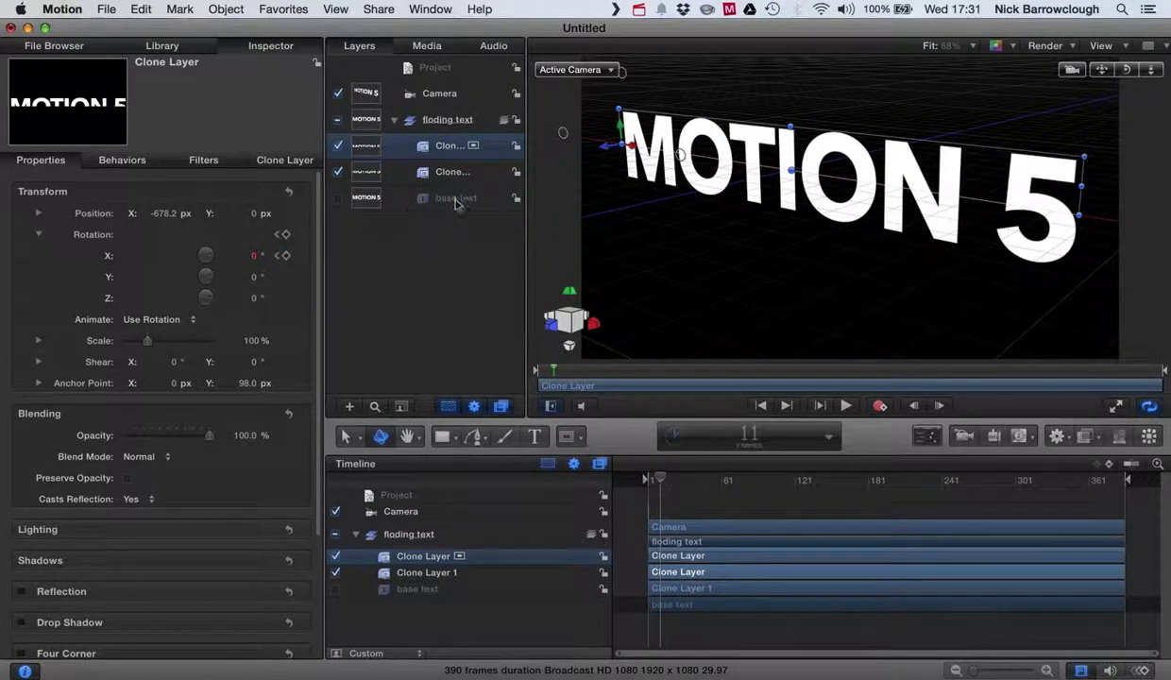
{"action": "left_click", "coordinate": [386, 200]}
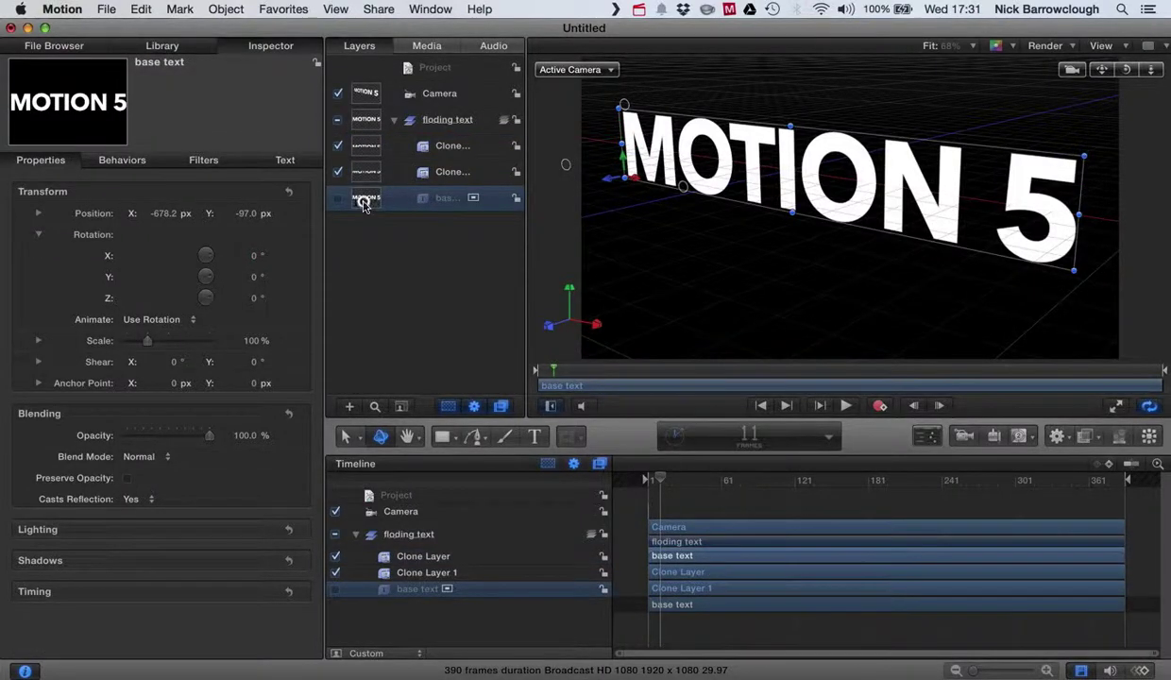
{"action": "key", "text": "ctrl+i"}
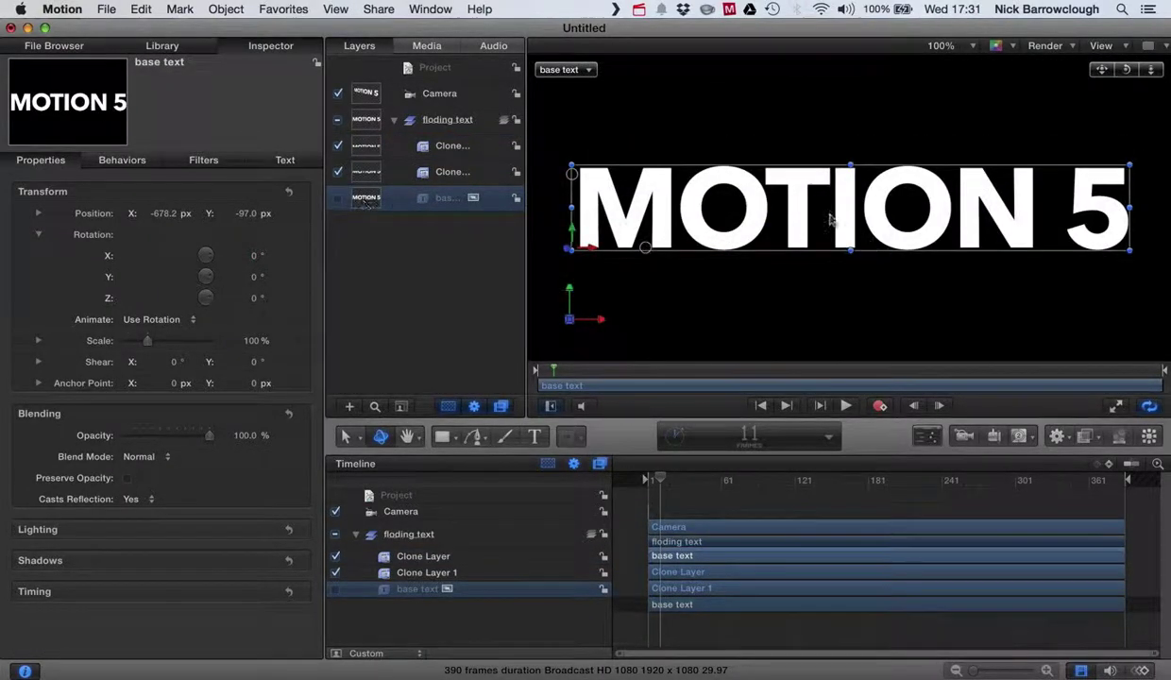
{"action": "double_click", "coordinate": [808, 210]}
{"action": "type", "text": "Nick"}
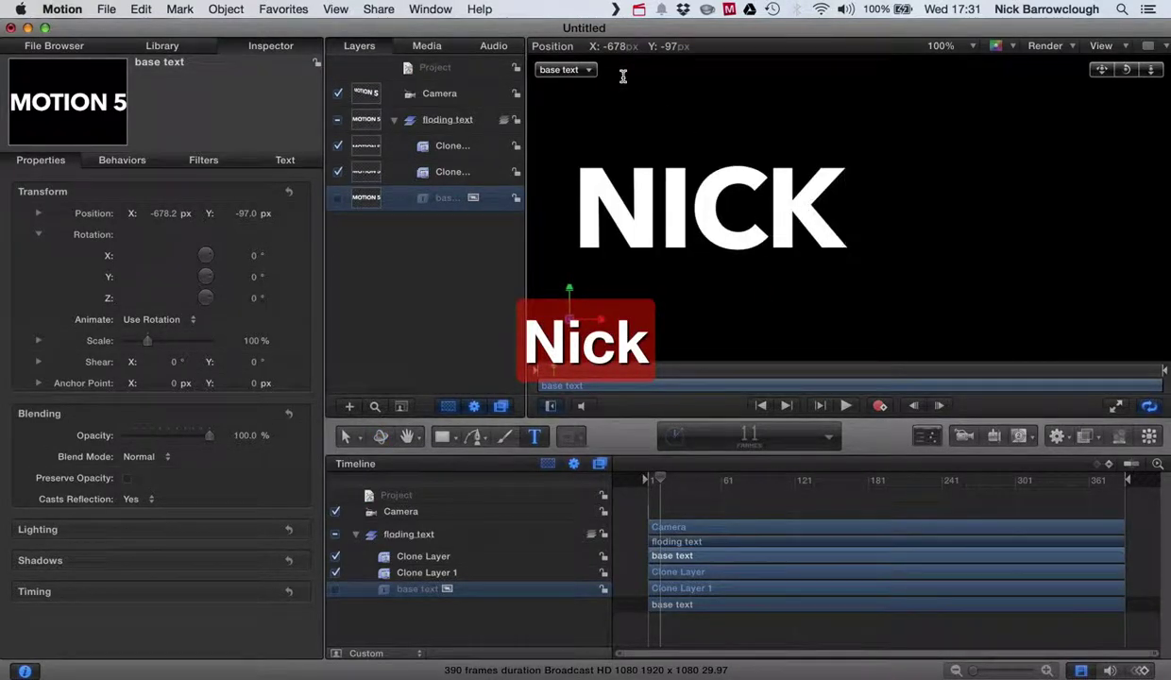
{"action": "left_click", "coordinate": [373, 180]}
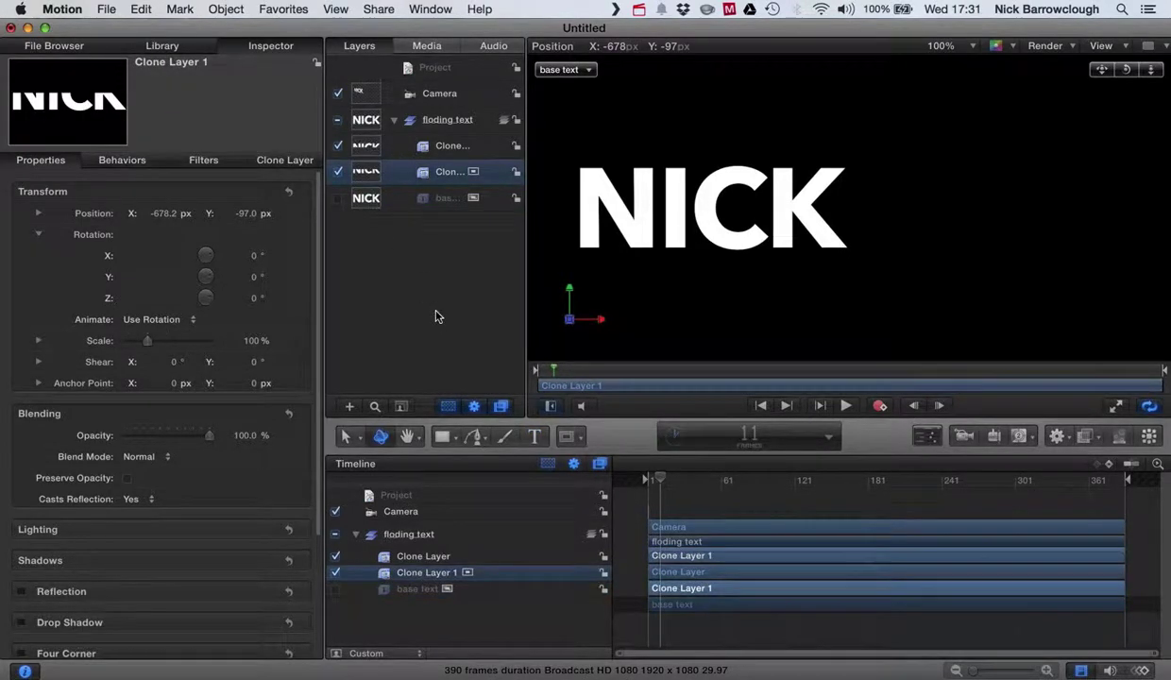
{"action": "left_click", "coordinate": [587, 70]}
{"action": "left_click", "coordinate": [604, 76]}
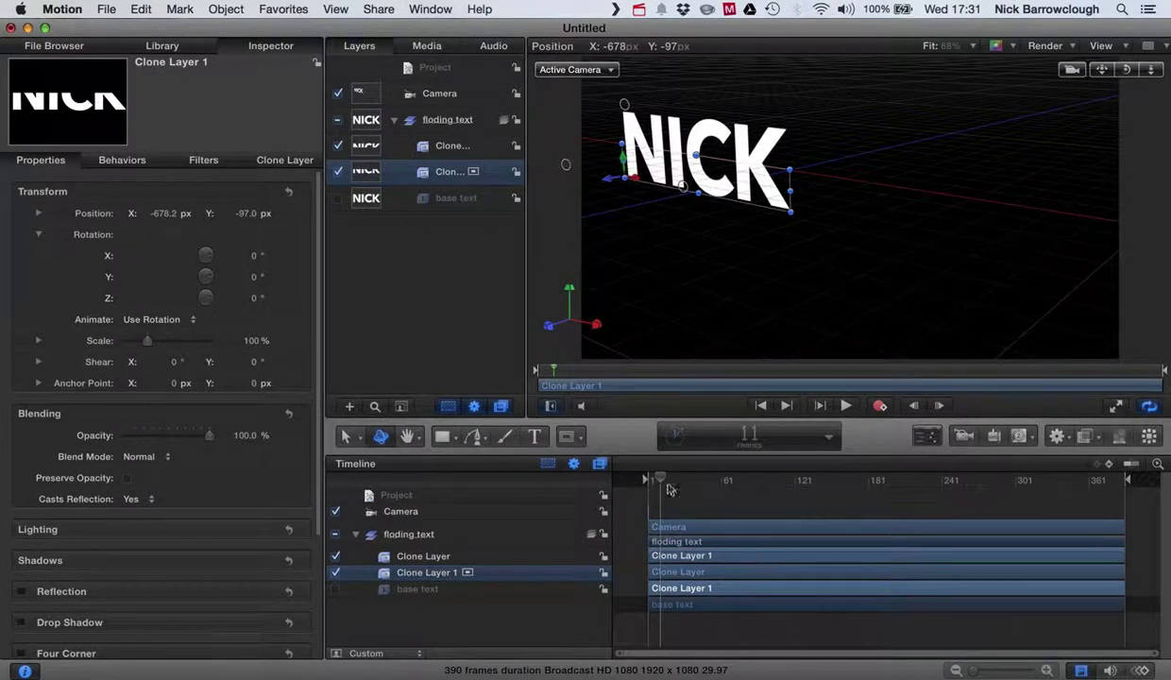
{"action": "mouse_move", "coordinate": [661, 481]}
{"action": "left_mouse_down"}
{"action": "mouse_move", "coordinate": [637, 474]}
{"action": "mouse_move", "coordinate": [670, 477]}
{"action": "mouse_move", "coordinate": [636, 473]}
{"action": "mouse_move", "coordinate": [705, 472]}
{"action": "mouse_move", "coordinate": [627, 472]}
{"action": "mouse_move", "coordinate": [674, 475]}
{"action": "left_mouse_up"}
{"action": "left_click", "coordinate": [370, 197]}
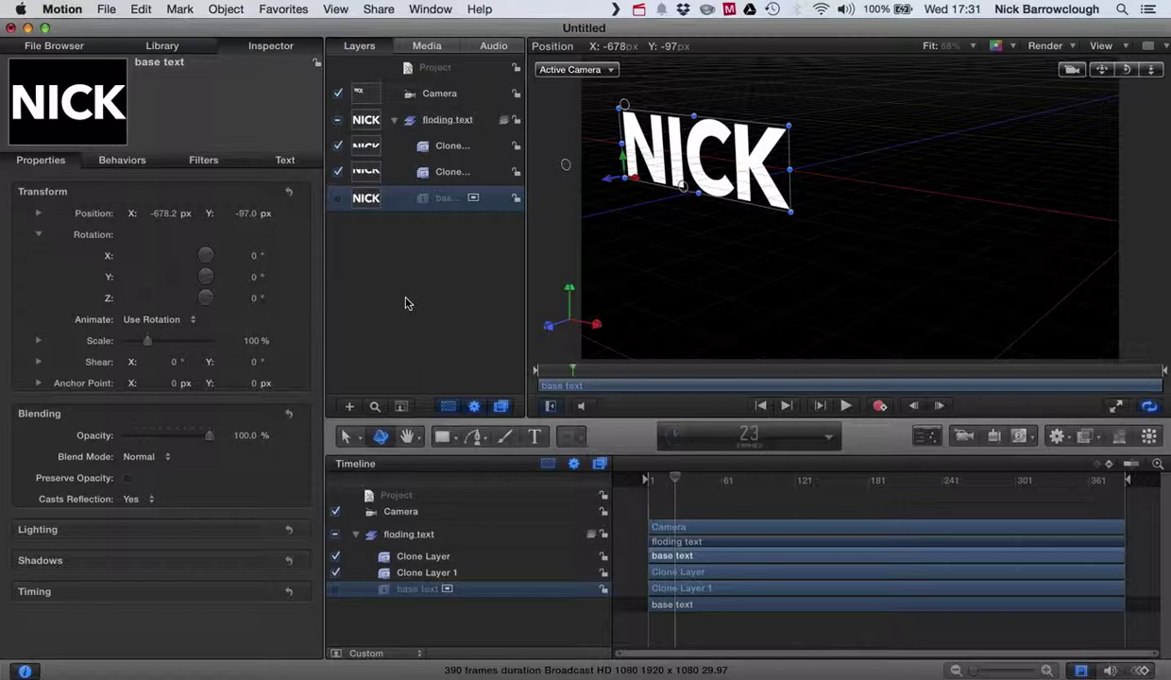
{"action": "double_click", "coordinate": [370, 201]}
{"action": "double_click", "coordinate": [827, 218]}
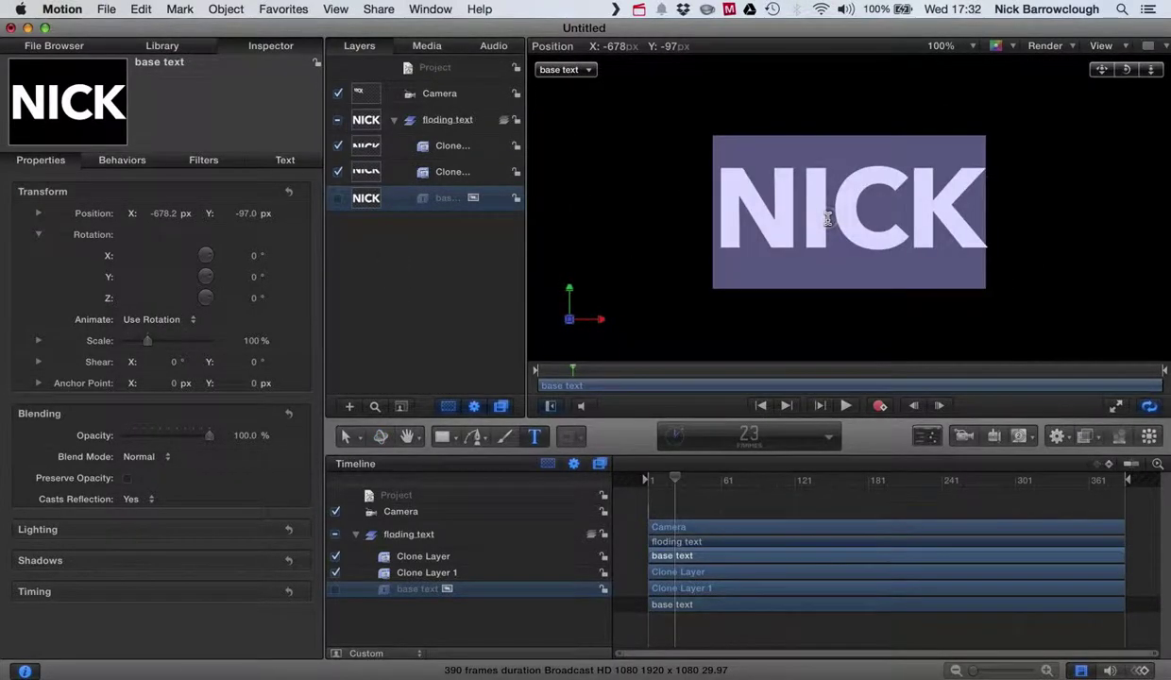
{"action": "type", "text": "MOTION"}
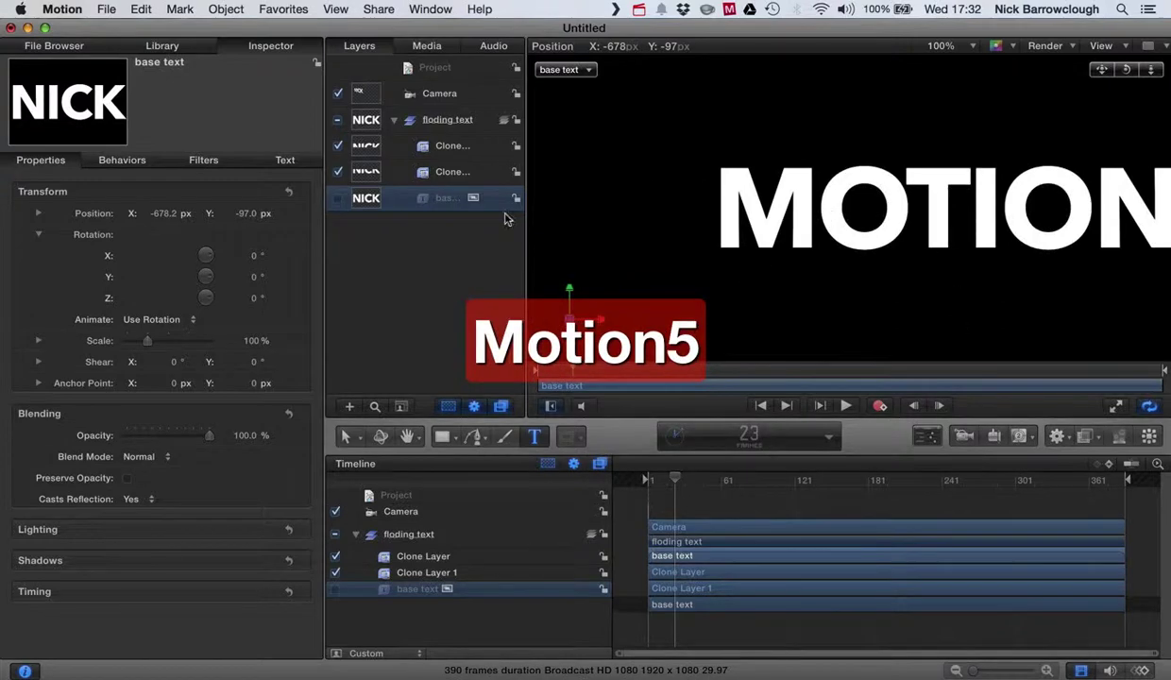
{"action": "left_click", "coordinate": [392, 248]}
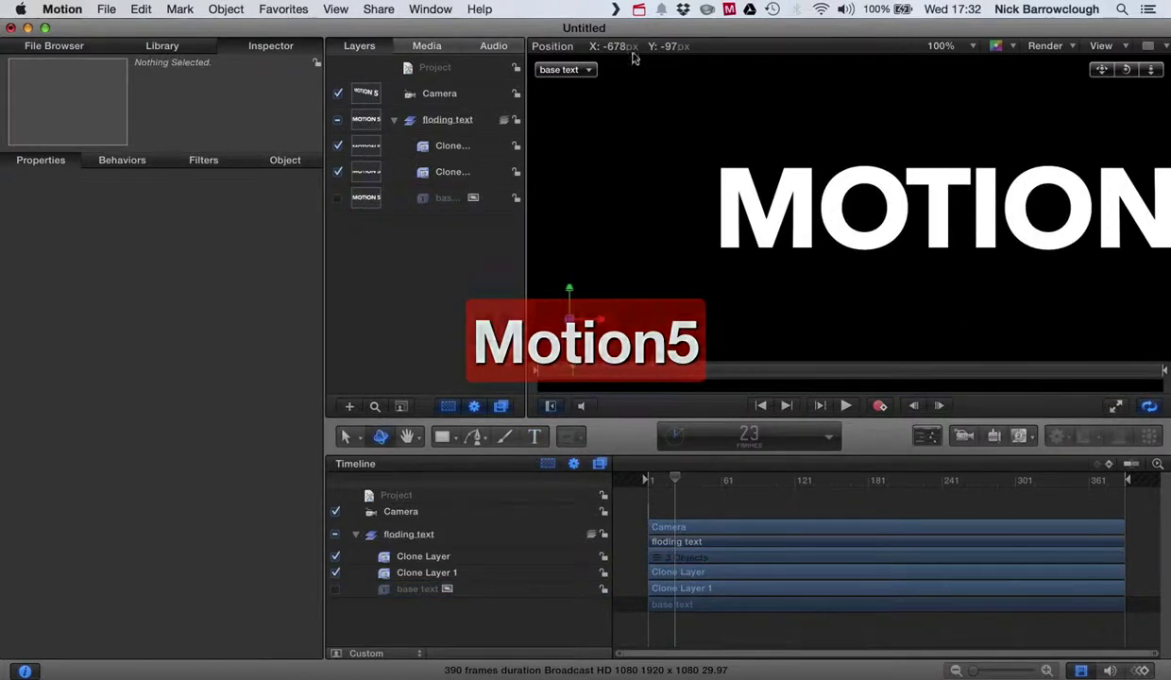
{"action": "left_click", "coordinate": [562, 69]}
{"action": "left_click", "coordinate": [607, 84]}
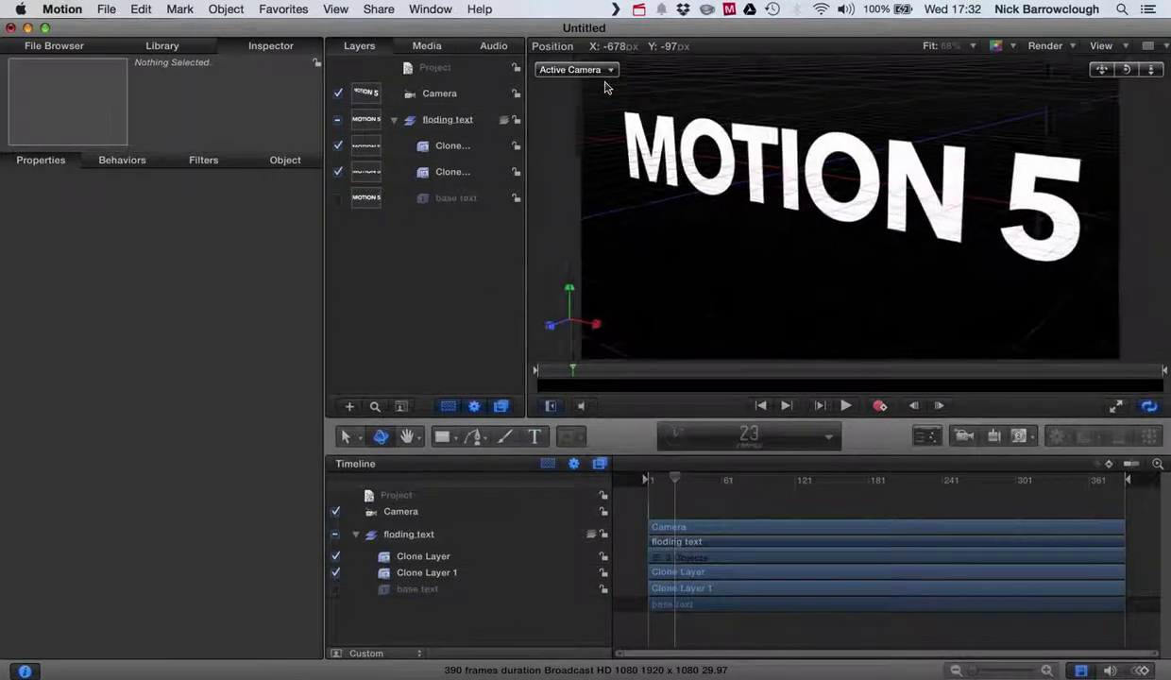
{"action": "mouse_move", "coordinate": [676, 482]}
{"action": "left_mouse_down"}
{"action": "mouse_move", "coordinate": [640, 479]}
{"action": "mouse_move", "coordinate": [734, 478]}
{"action": "mouse_move", "coordinate": [624, 474]}
{"action": "mouse_move", "coordinate": [664, 465]}
{"action": "left_mouse_up"}
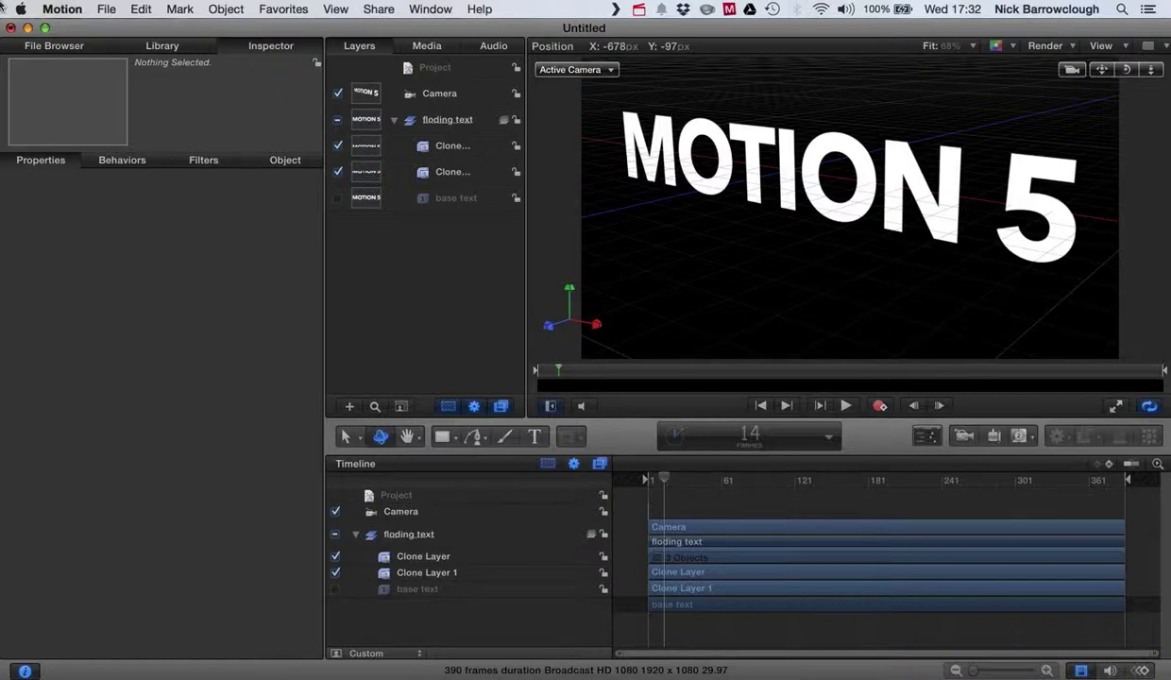
Step: Publish the template 'Folding Title' under Title Tutorials, theme None, with a preview movie
{"action": "left_click", "coordinate": [100, 10]}
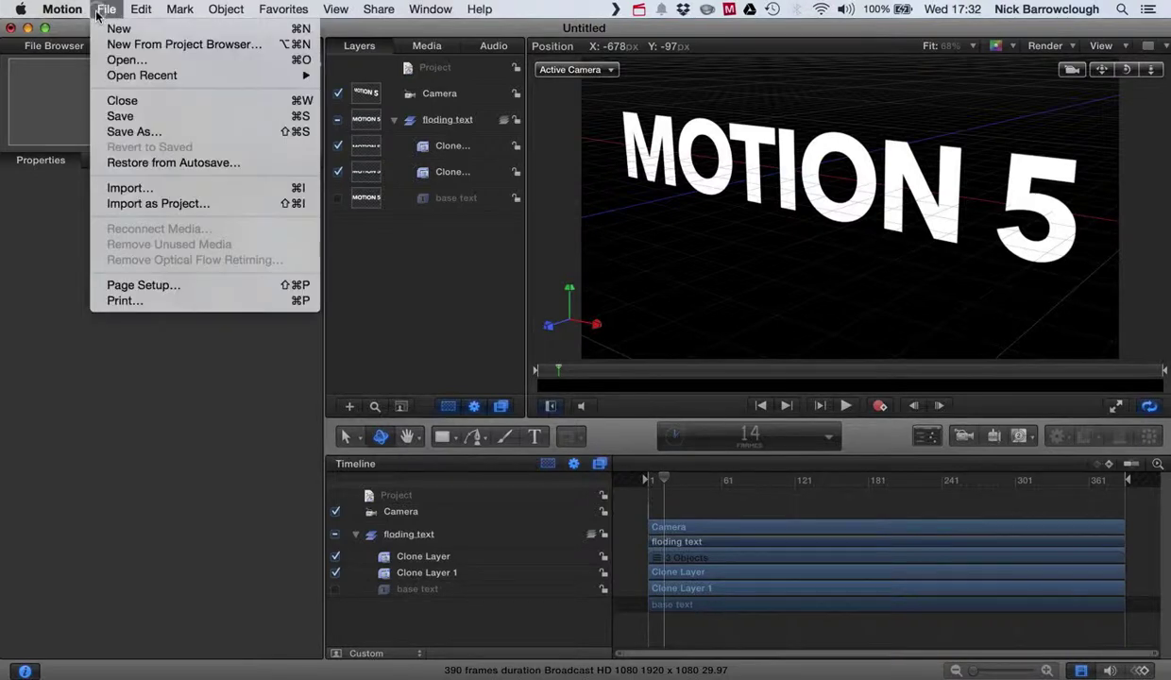
{"action": "left_click", "coordinate": [127, 133]}
{"action": "left_click", "coordinate": [515, 121]}
{"action": "left_click", "coordinate": [609, 154]}
{"action": "left_click", "coordinate": [599, 99]}
{"action": "left_click_drag", "start_coordinate": [603, 99], "coordinate": [455, 98]}
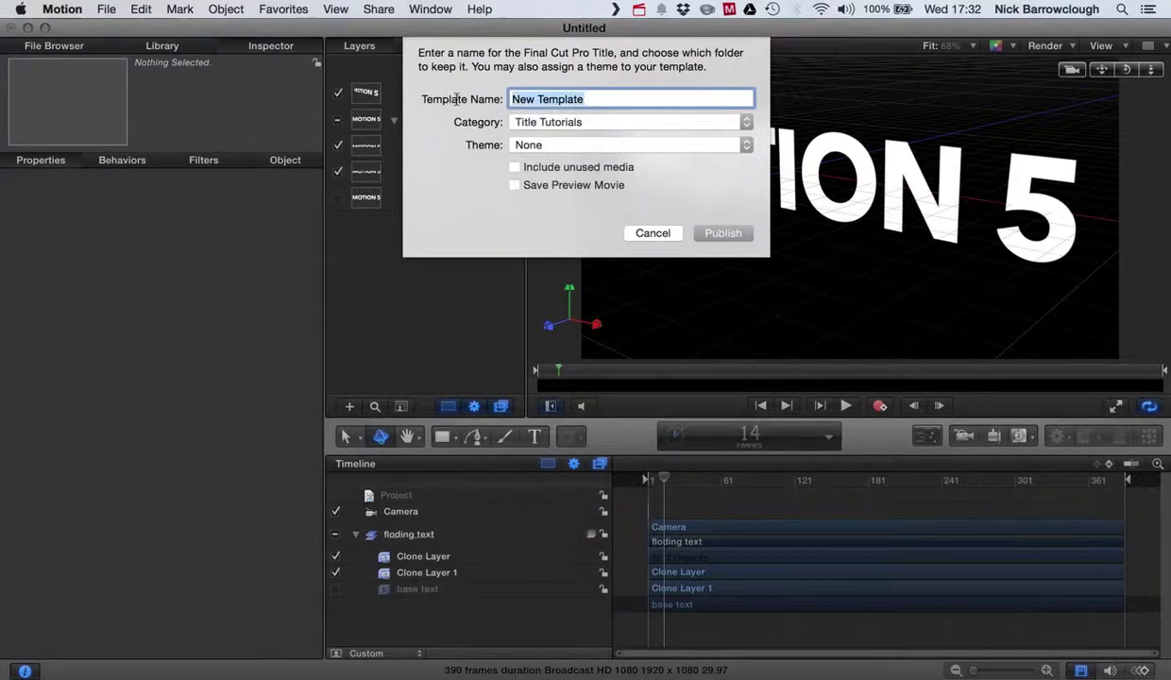
{"action": "type", "text": "FOlding title"}
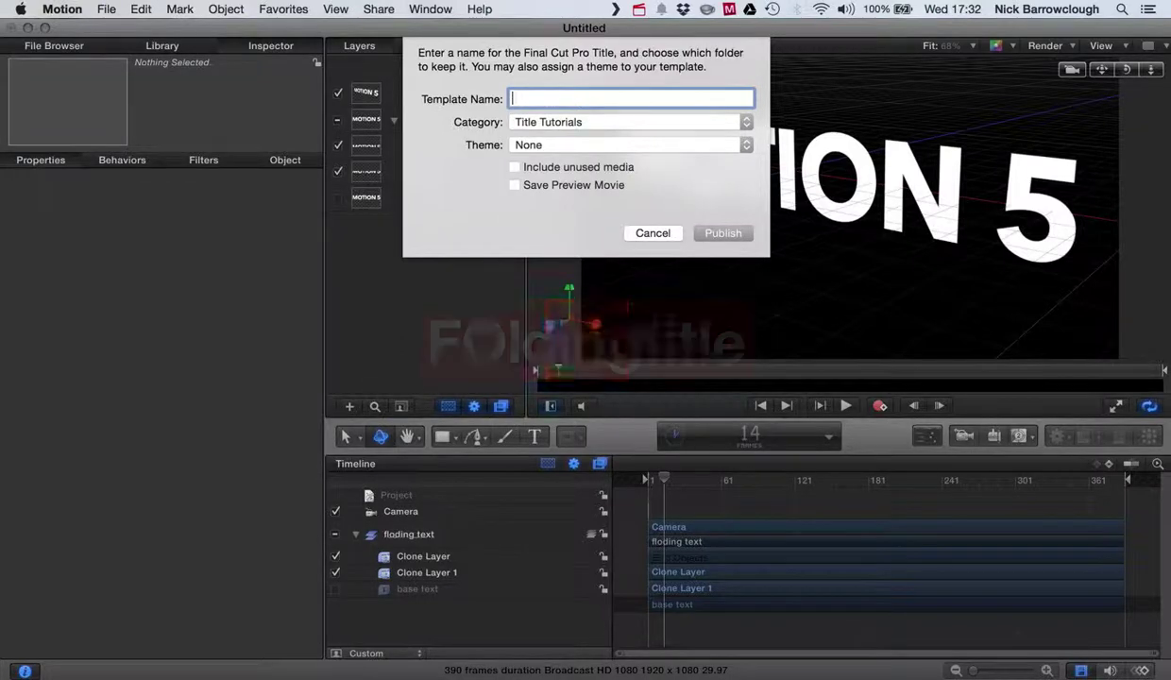
{"action": "type", "text": "Folding Title"}
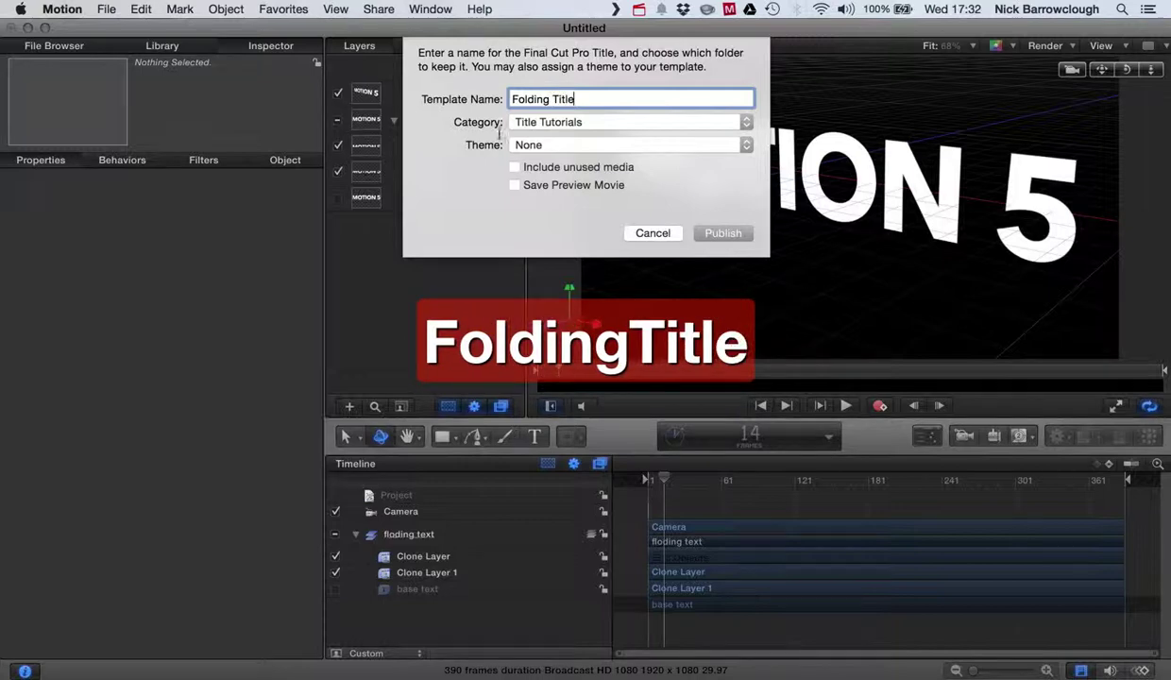
{"action": "left_click", "coordinate": [571, 147]}
{"action": "left_click", "coordinate": [403, 184]}
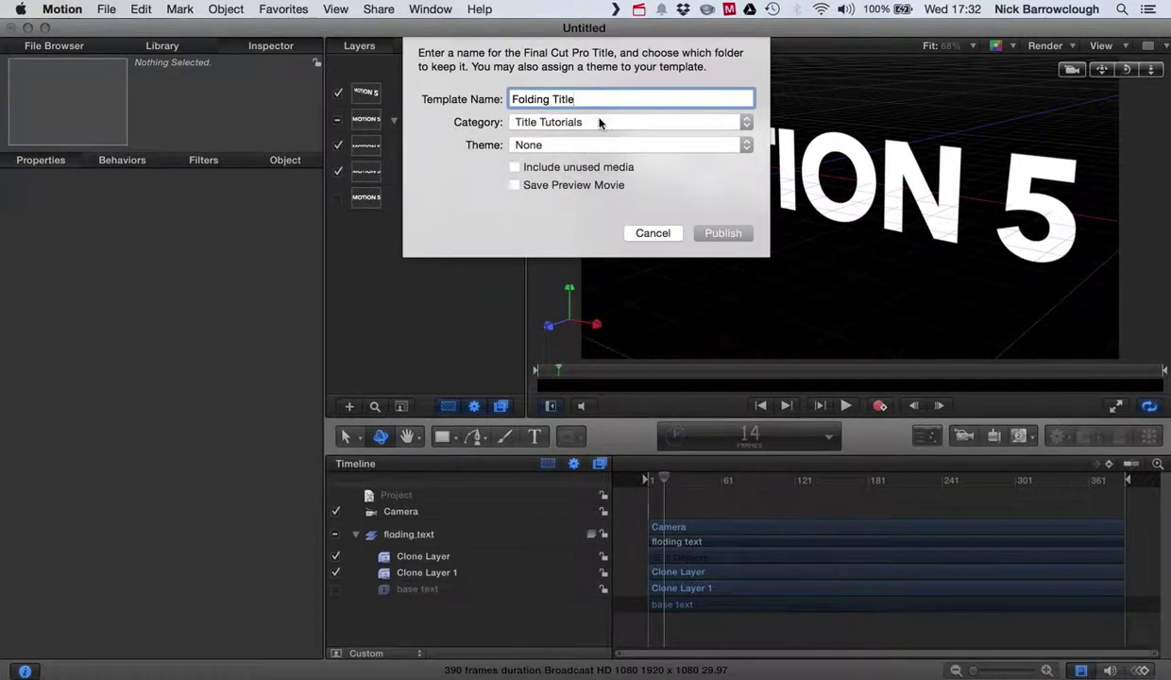
{"action": "left_click", "coordinate": [516, 186]}
{"action": "left_click", "coordinate": [738, 235]}
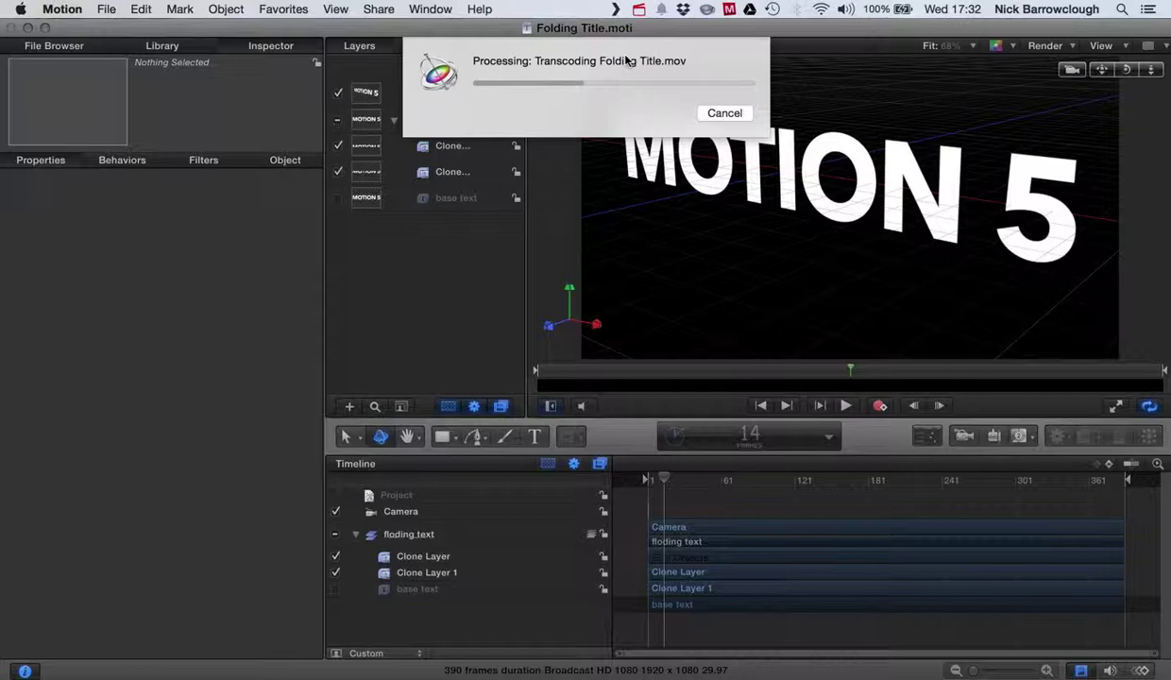
Step: Launch Final Cut Pro and place Folding Title from Title Tutorials above the GOPR0872 clip
{"action": "left_click", "coordinate": [1119, 8]}
{"action": "type", "text": "final"}
{"action": "key", "text": "Return"}
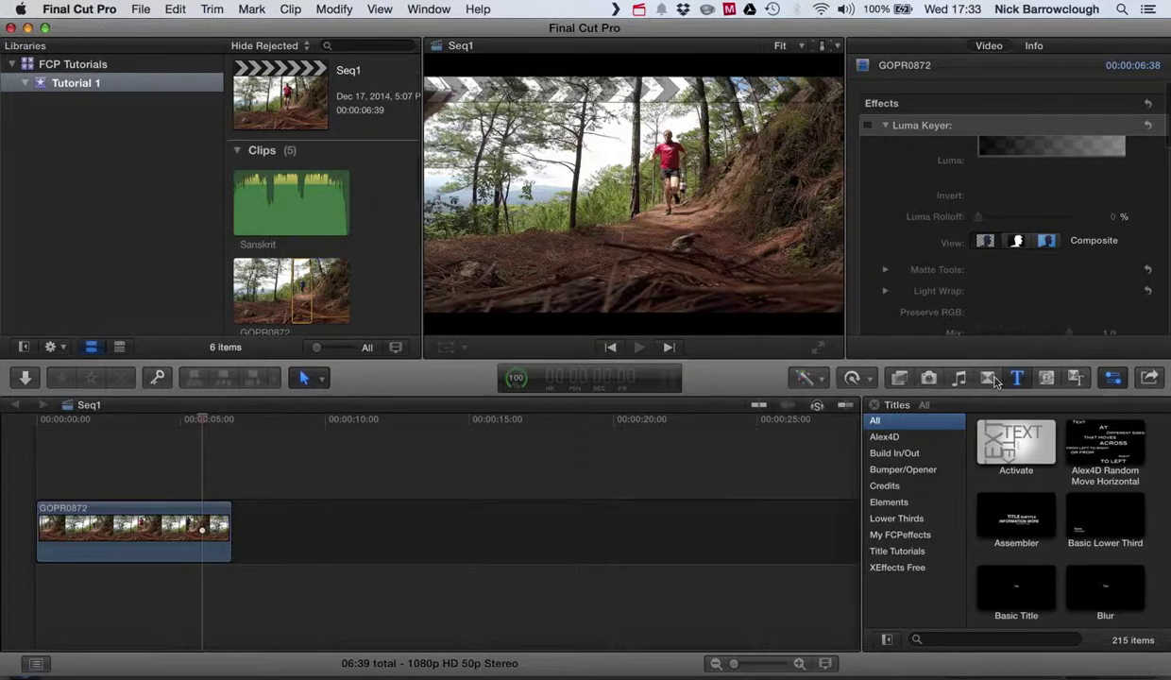
{"action": "left_click", "coordinate": [987, 378]}
{"action": "left_click", "coordinate": [1018, 378]}
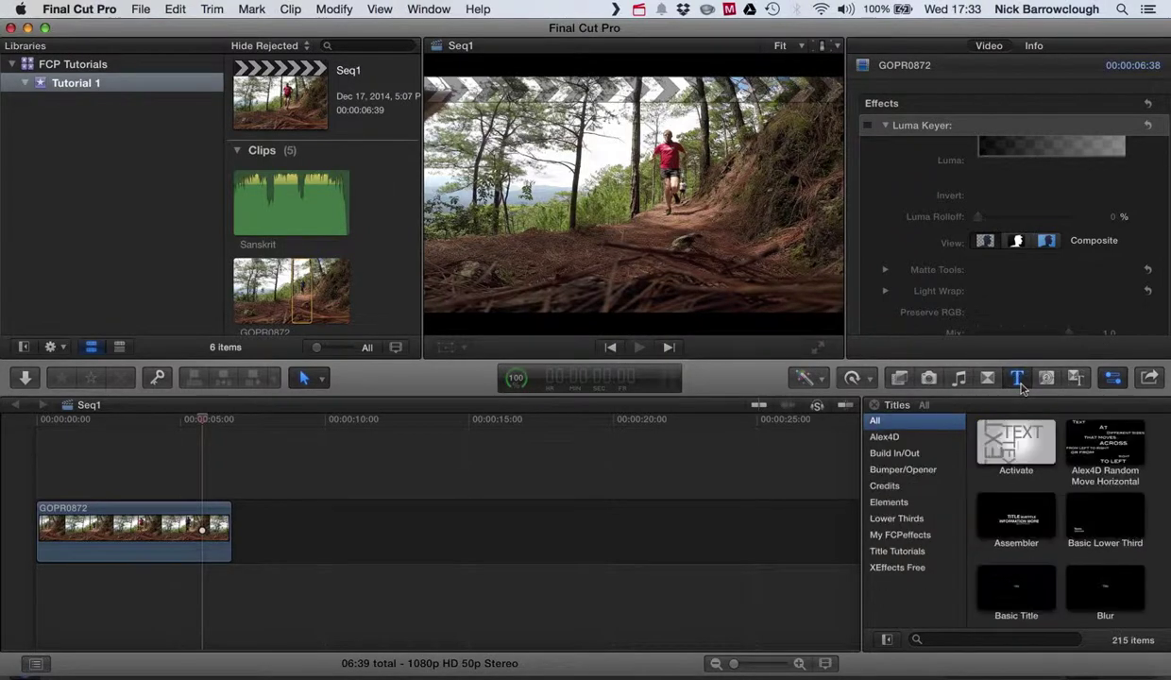
{"action": "left_click", "coordinate": [903, 552]}
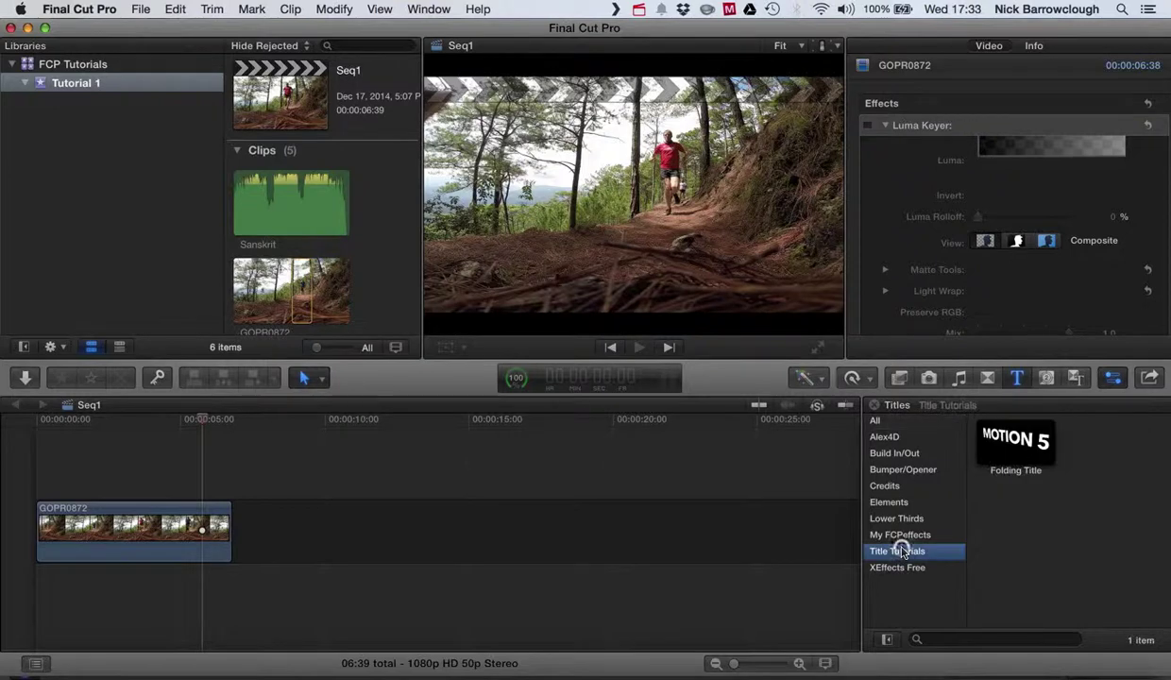
{"action": "left_click", "coordinate": [1015, 437]}
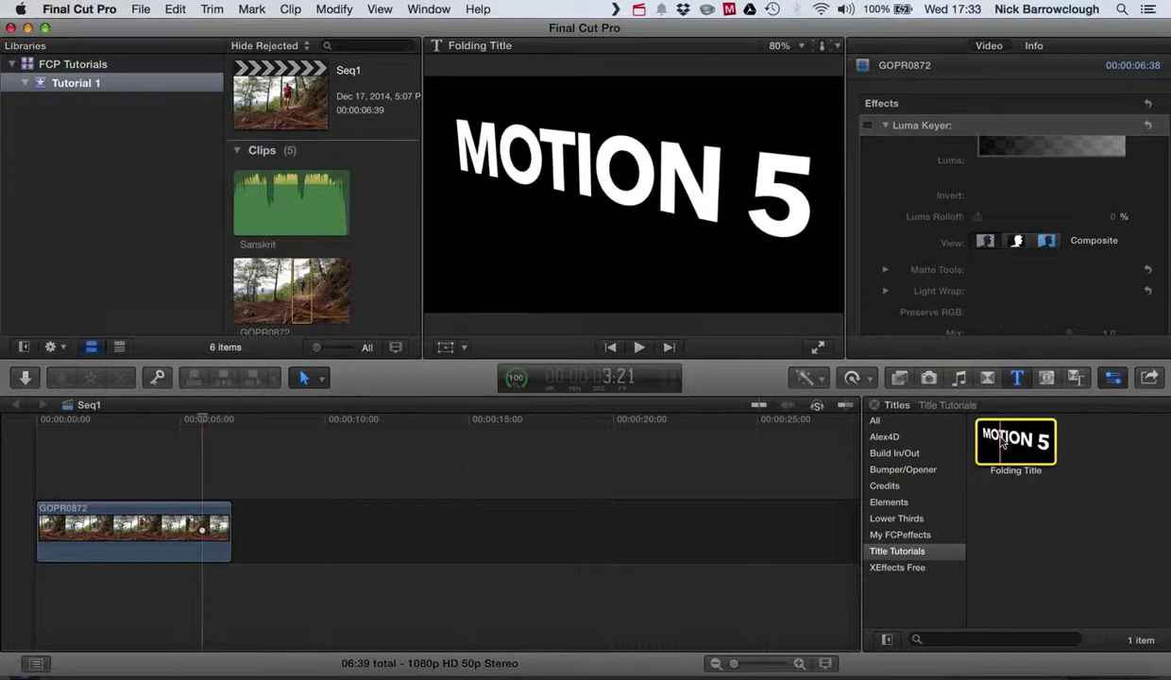
{"action": "left_click_drag", "start_coordinate": [1003, 443], "coordinate": [32, 472]}
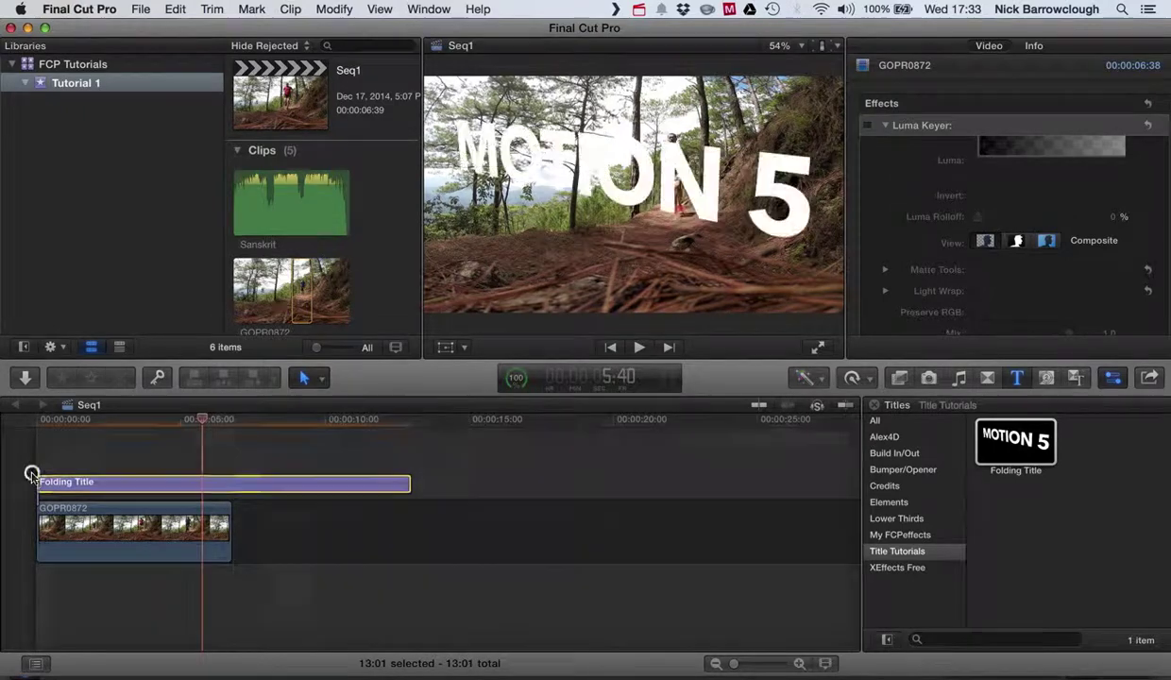
Step: Trim the title clip to end exactly with the trail video, previewing the result
{"action": "left_click", "coordinate": [409, 487]}
{"action": "left_click_drag", "start_coordinate": [407, 485], "coordinate": [170, 482]}
{"action": "left_click", "coordinate": [18, 419]}
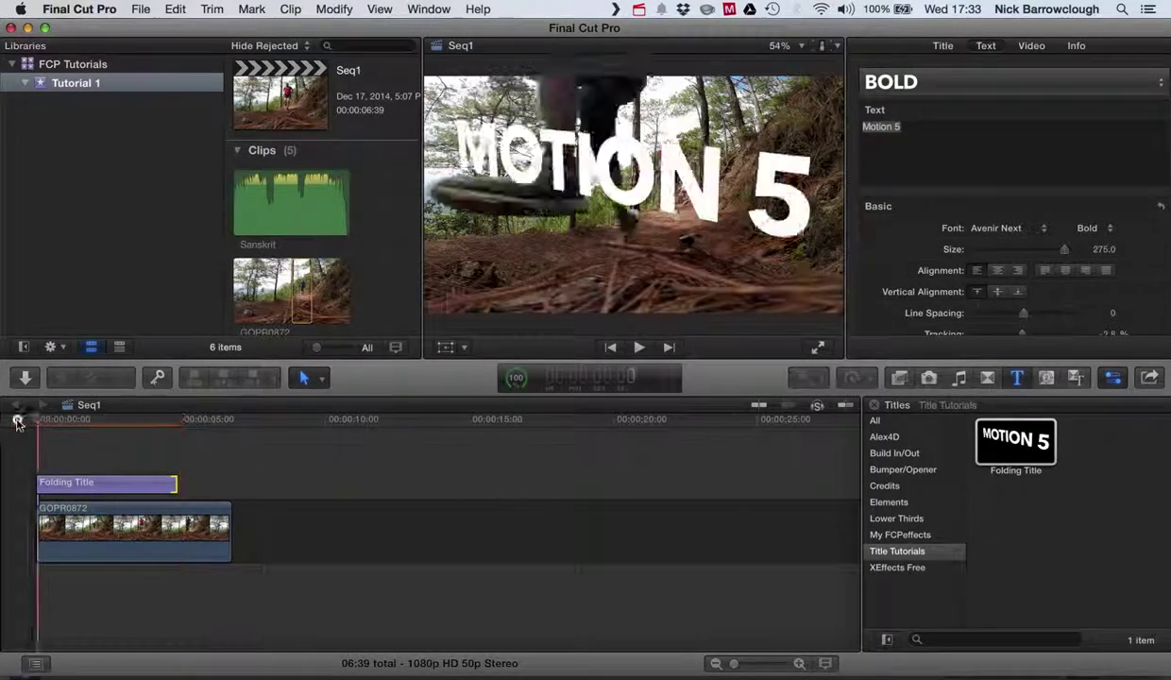
{"action": "left_click", "coordinate": [639, 347]}
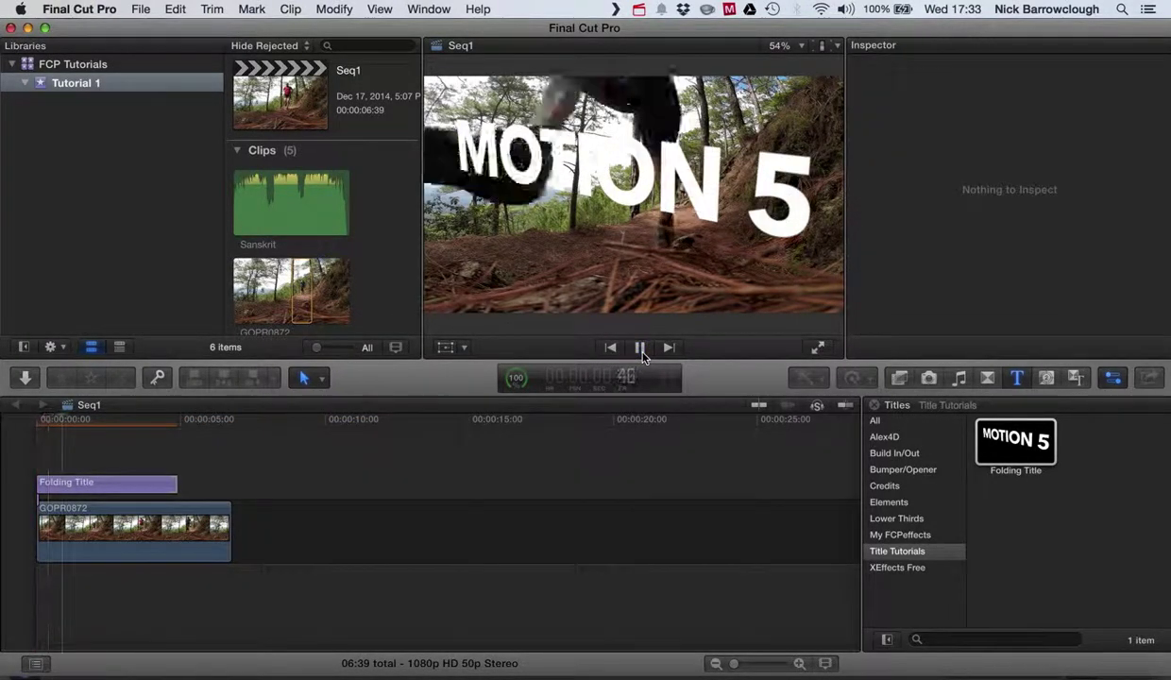
{"action": "left_click", "coordinate": [641, 347]}
{"action": "left_click", "coordinate": [37, 418]}
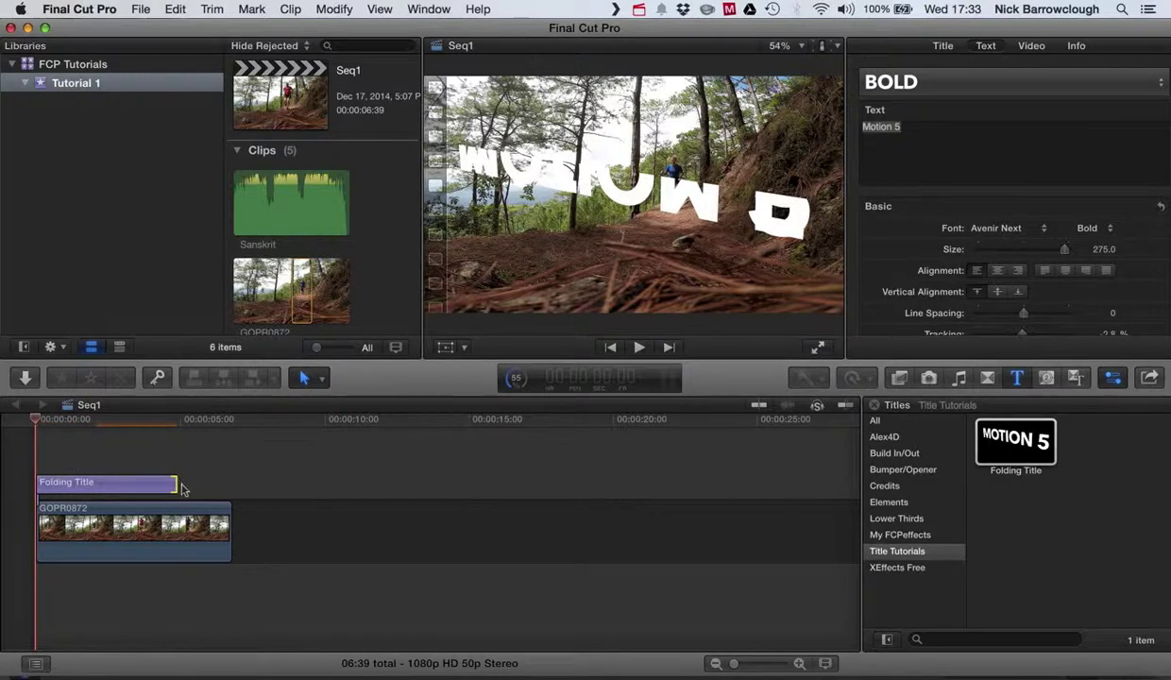
{"action": "left_click_drag", "start_coordinate": [173, 484], "coordinate": [231, 484]}
{"action": "left_click", "coordinate": [638, 347]}
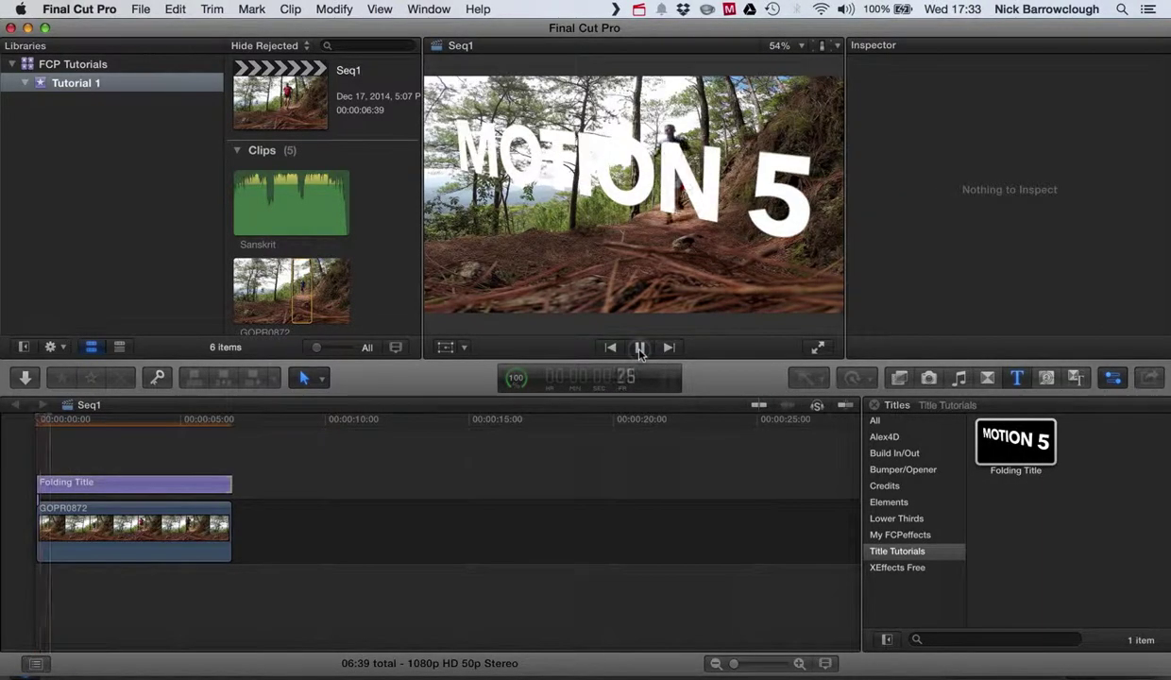
{"action": "left_click", "coordinate": [104, 485]}
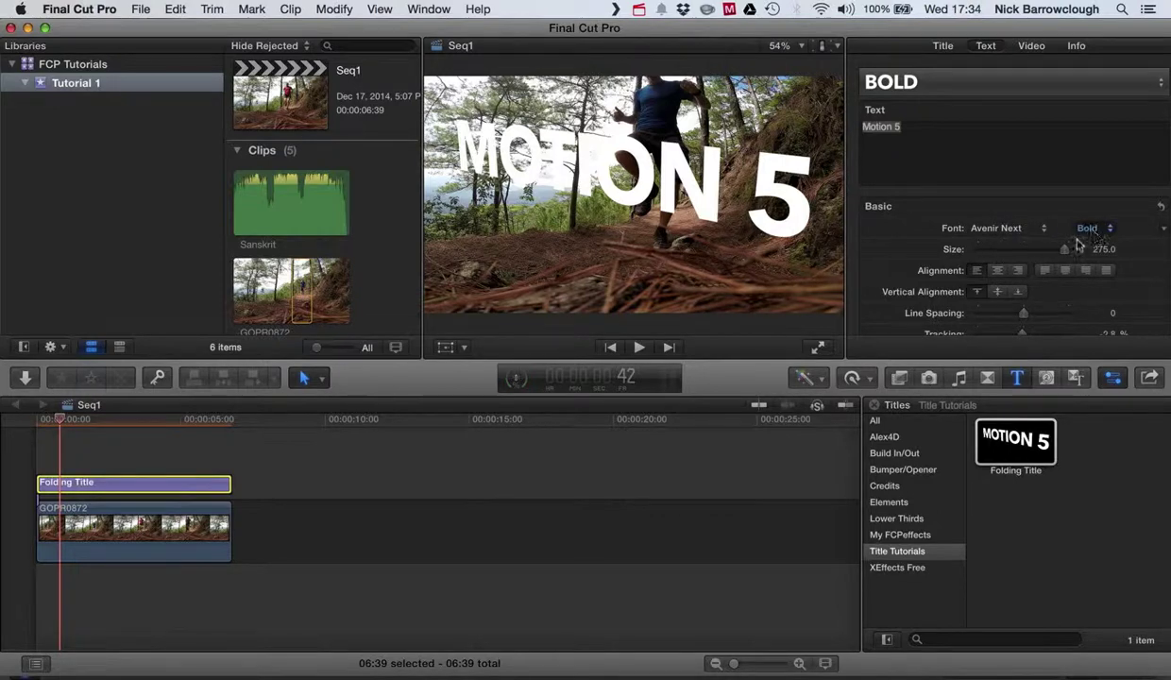
{"action": "left_click", "coordinate": [967, 91]}
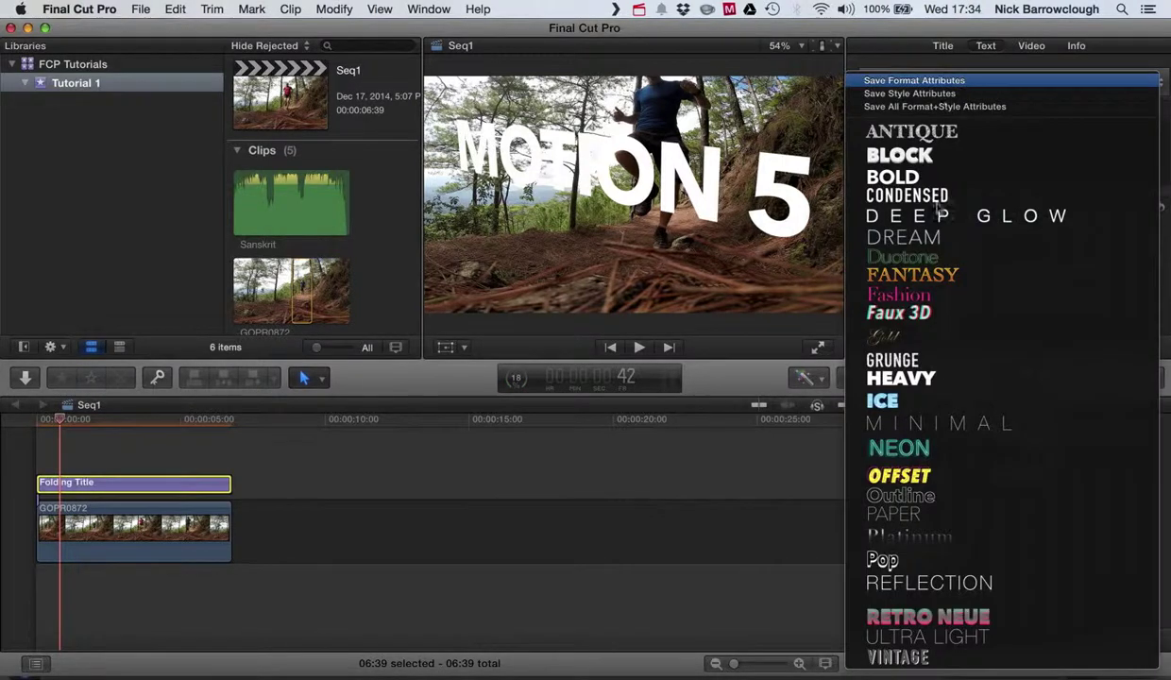
{"action": "left_click", "coordinate": [902, 295]}
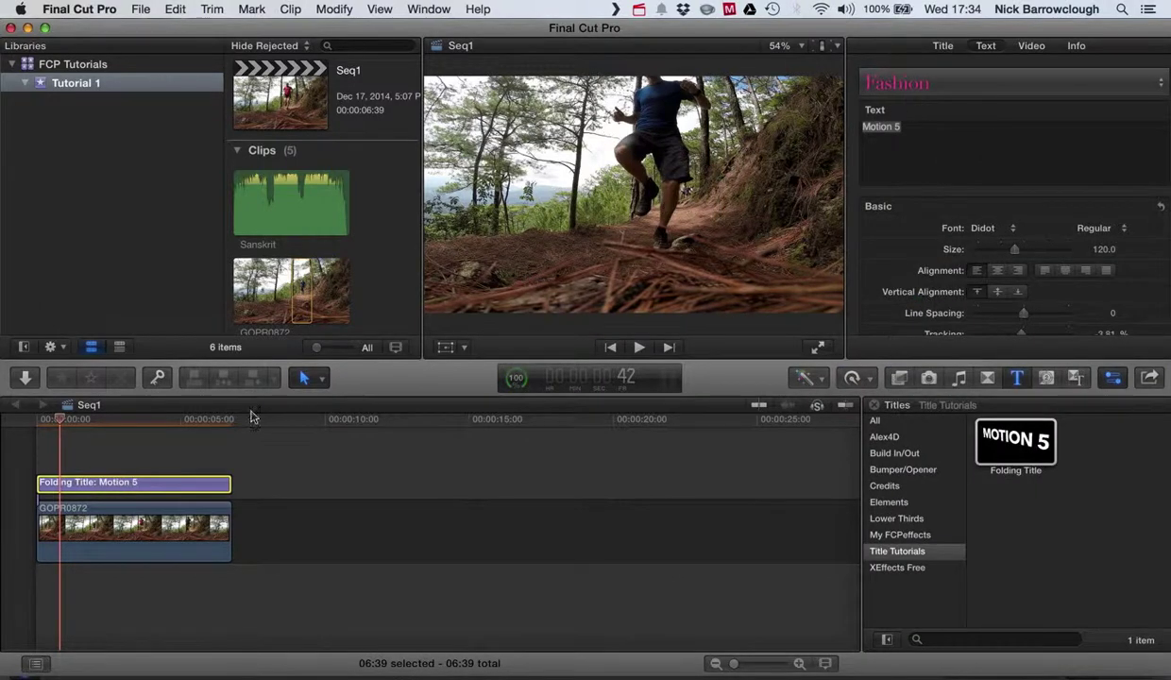
{"action": "left_click_drag", "start_coordinate": [55, 422], "coordinate": [8, 419]}
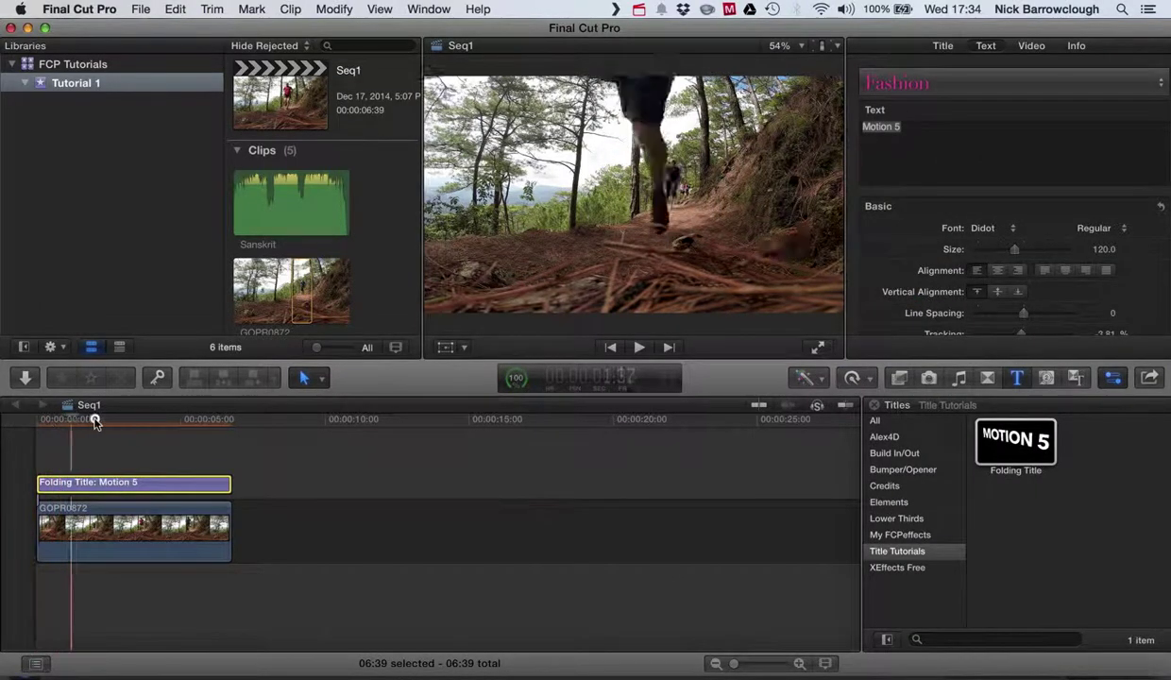
{"action": "left_click", "coordinate": [897, 83]}
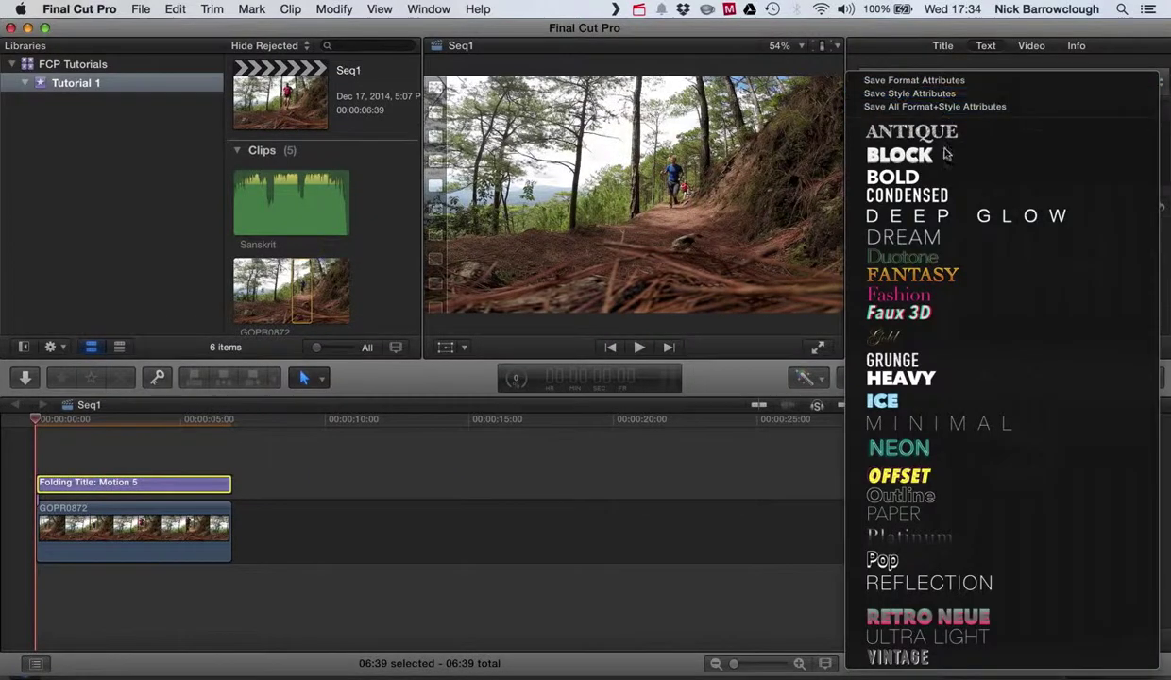
{"action": "left_click", "coordinate": [935, 175]}
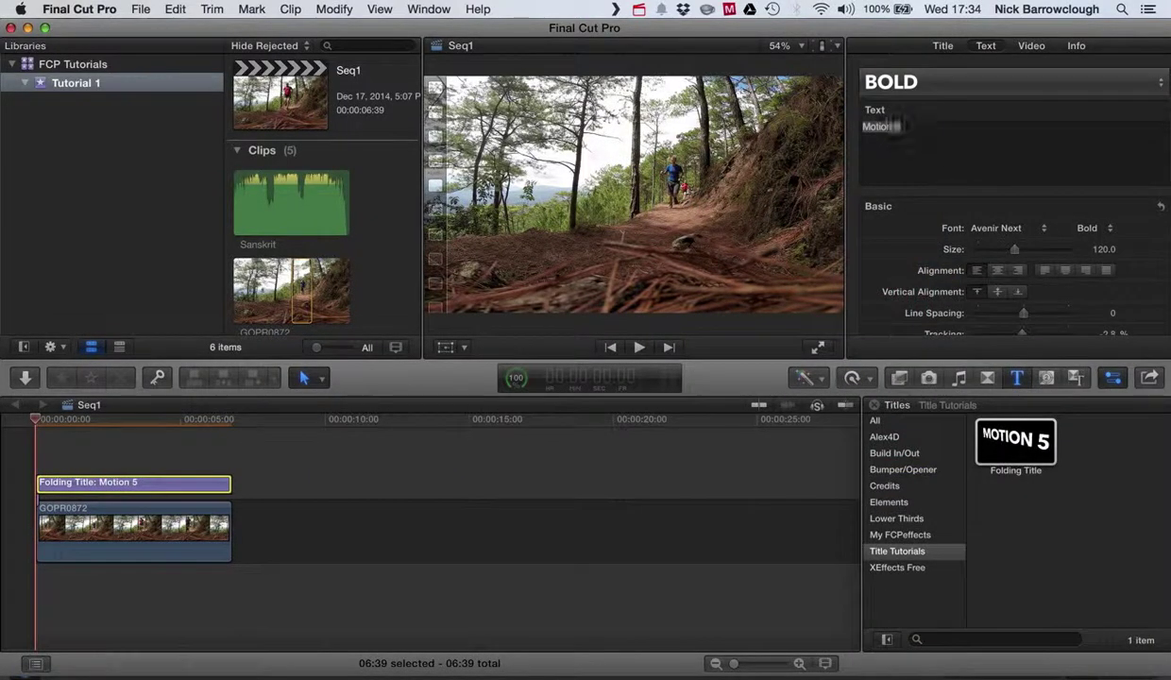
{"action": "left_click", "coordinate": [991, 227]}
{"action": "left_click", "coordinate": [987, 216]}
{"action": "left_click", "coordinate": [888, 81]}
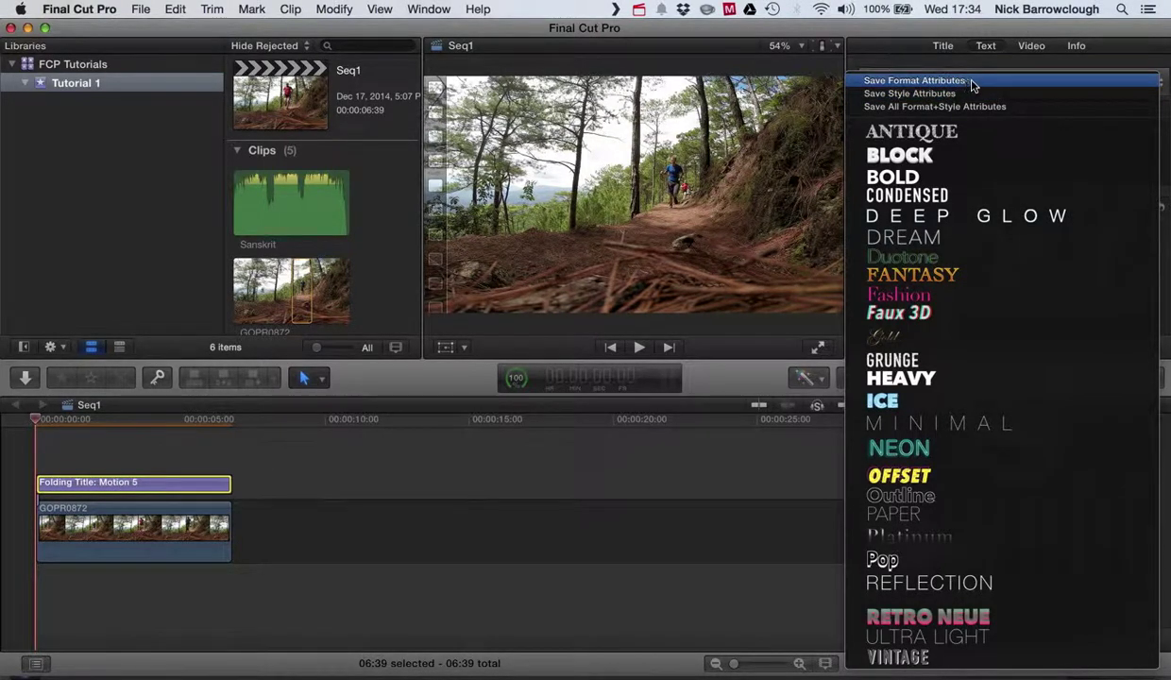
{"action": "left_click", "coordinate": [982, 335]}
{"action": "key", "text": "super+z"}
{"action": "key", "text": "super+z"}
{"action": "key", "text": "super+z"}
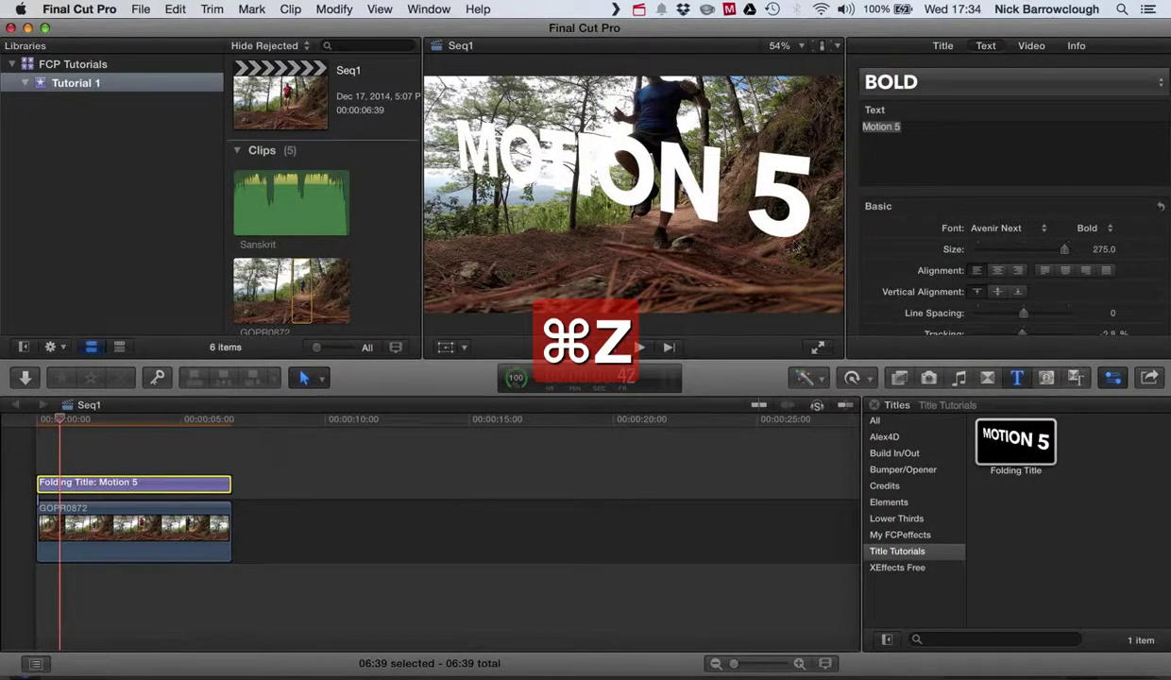
Step: Set the MOTION 5 text to the Banco font, Heavy weight, after briefly trying Aviano Sans
{"action": "left_click", "coordinate": [997, 229]}
{"action": "left_click", "coordinate": [1003, 275]}
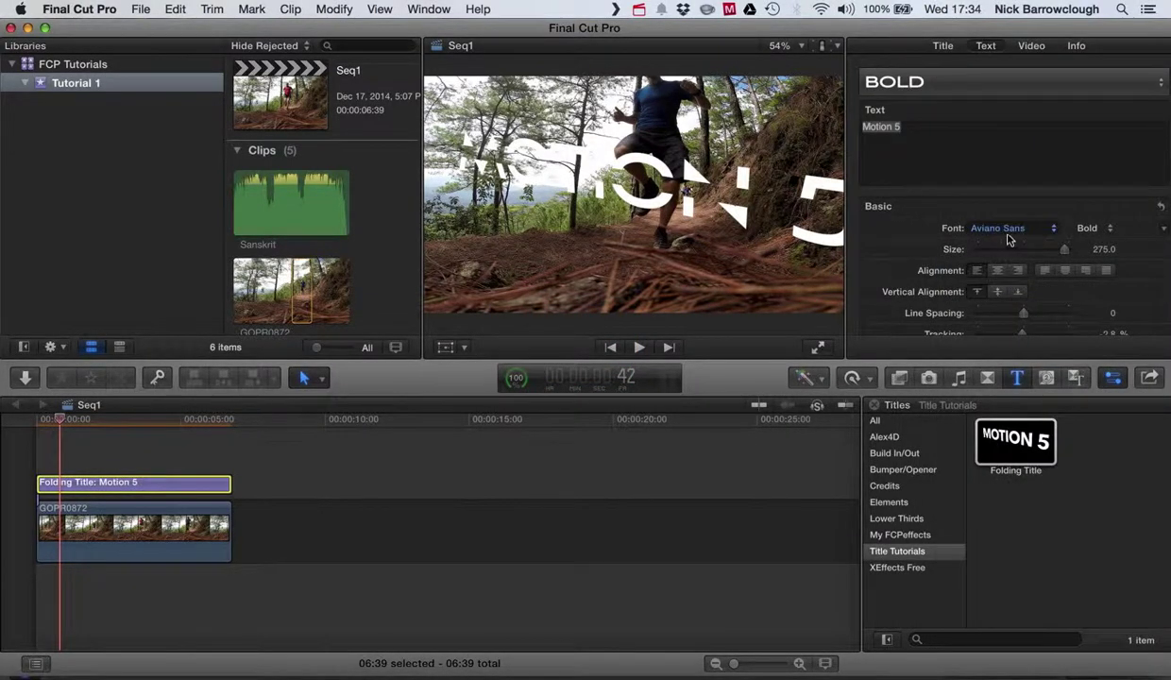
{"action": "left_click", "coordinate": [1006, 234]}
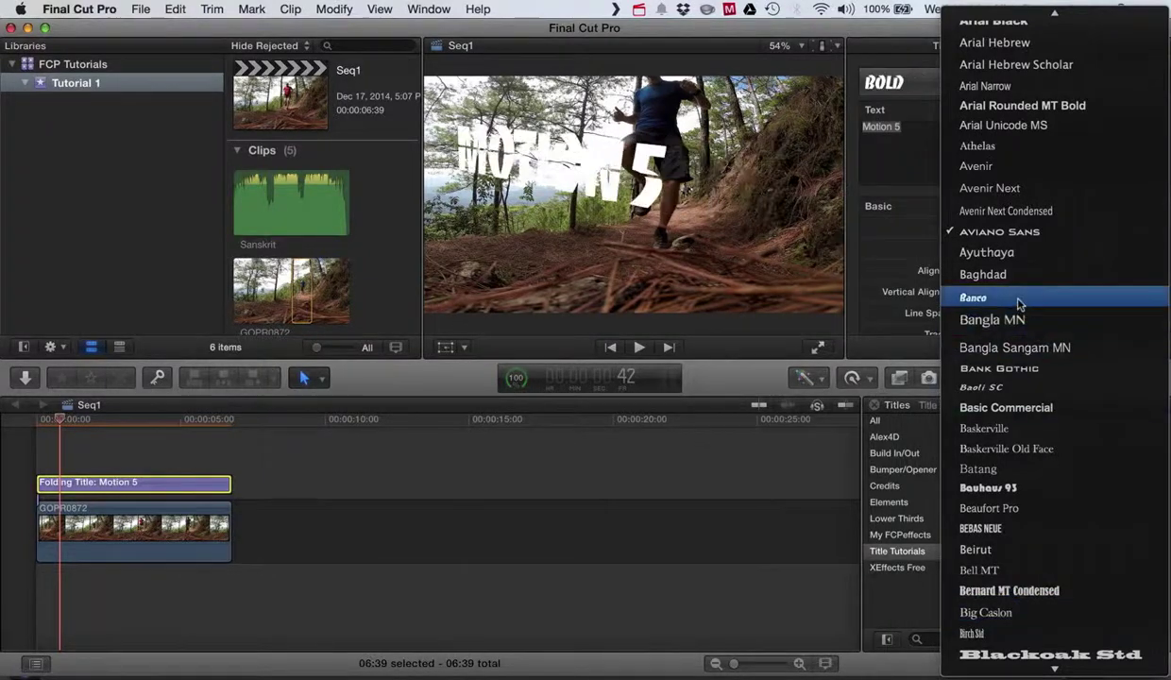
{"action": "left_click", "coordinate": [1018, 302]}
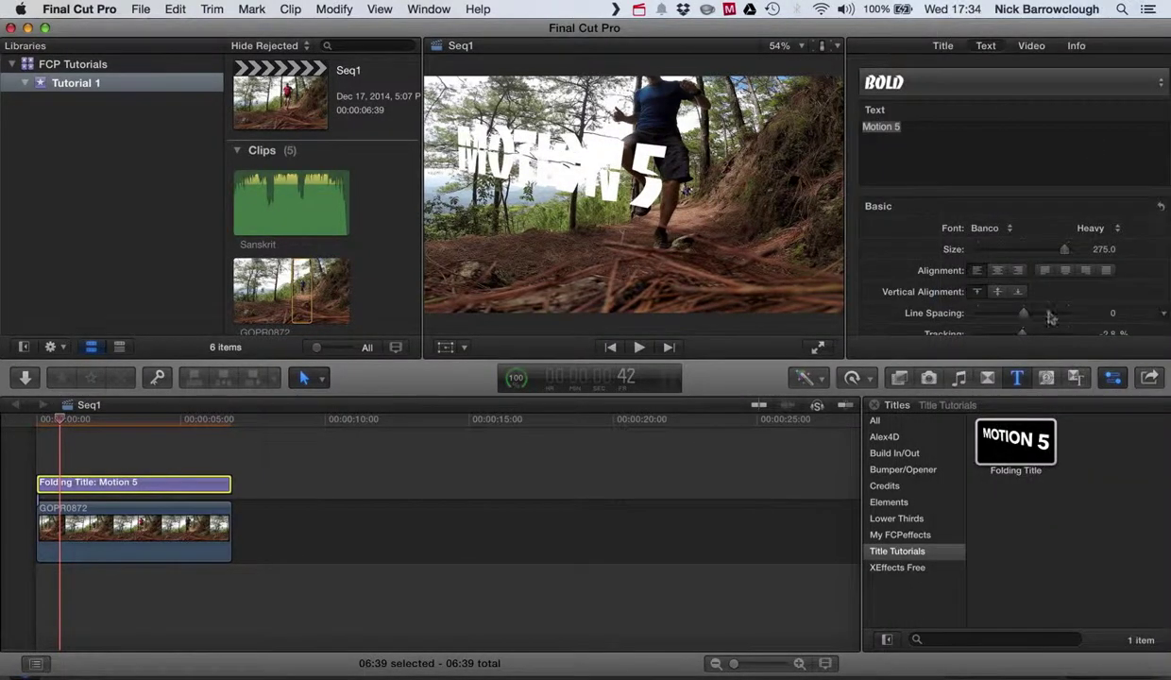
{"action": "scroll", "coordinate": [1052, 312], "scroll_direction": "down", "scroll_amount": 5}
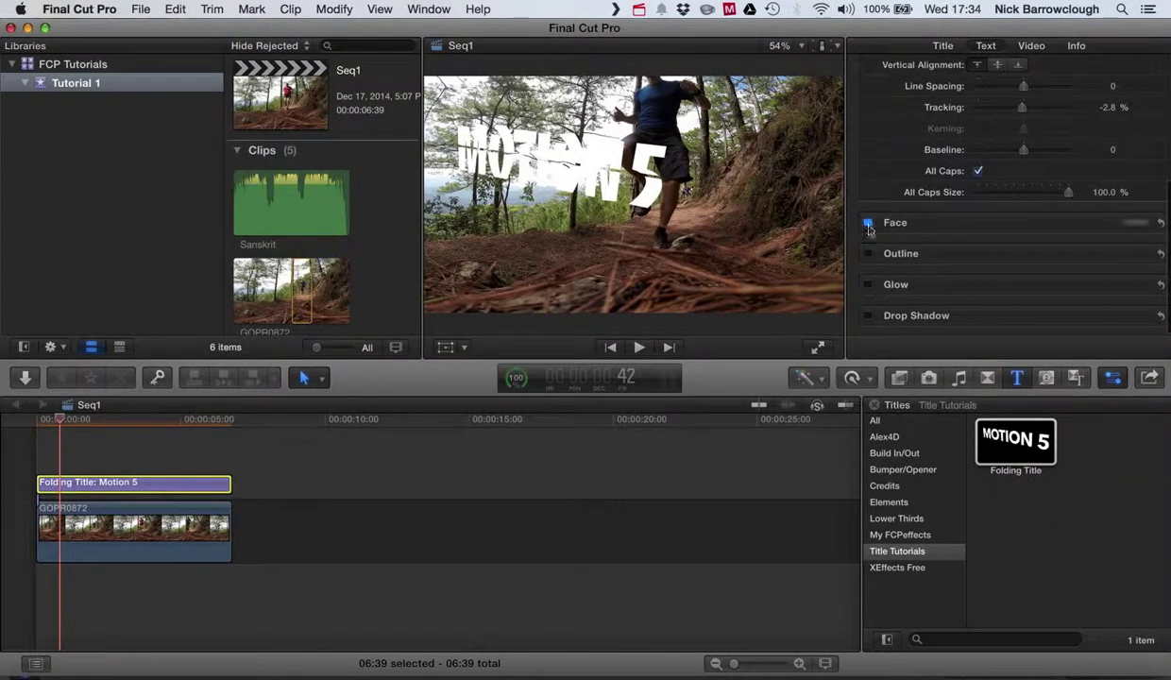
Step: Give the title text an orange face colour
{"action": "left_click", "coordinate": [1133, 223]}
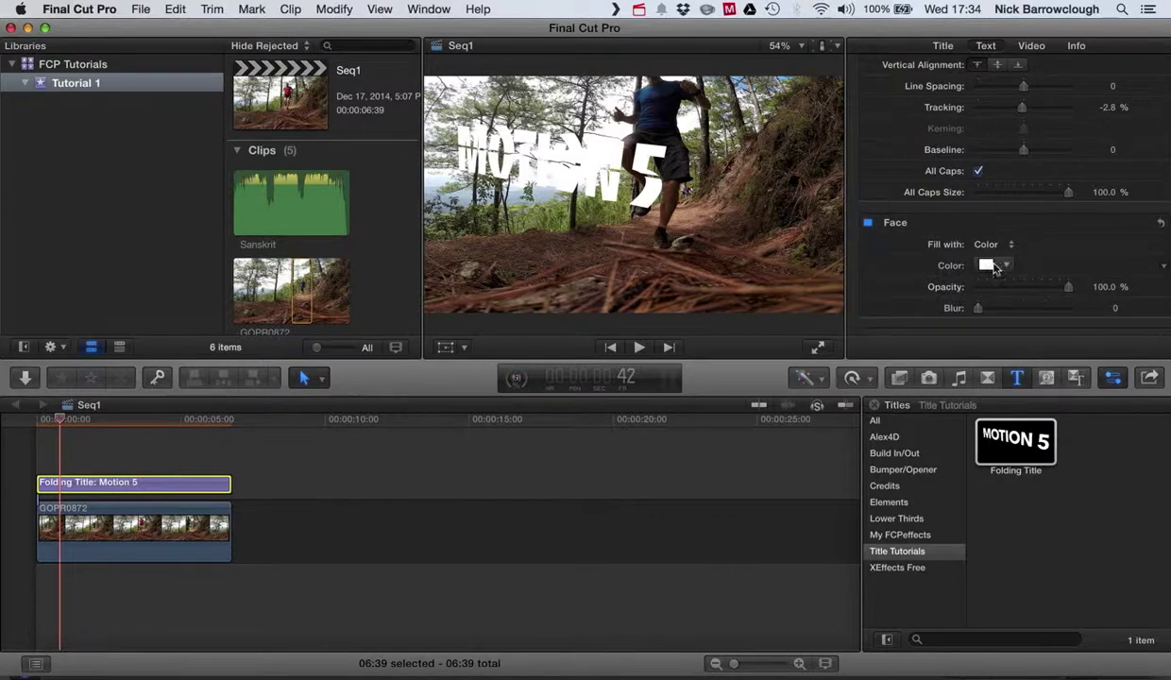
{"action": "left_click", "coordinate": [991, 267]}
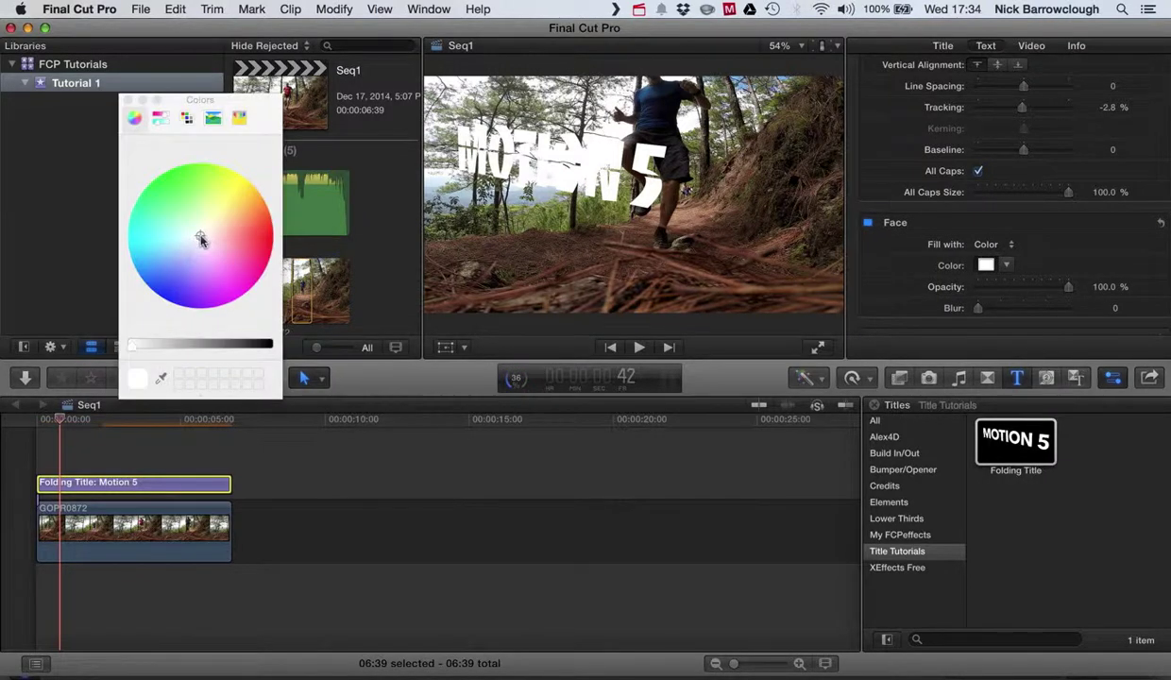
{"action": "left_click", "coordinate": [266, 195]}
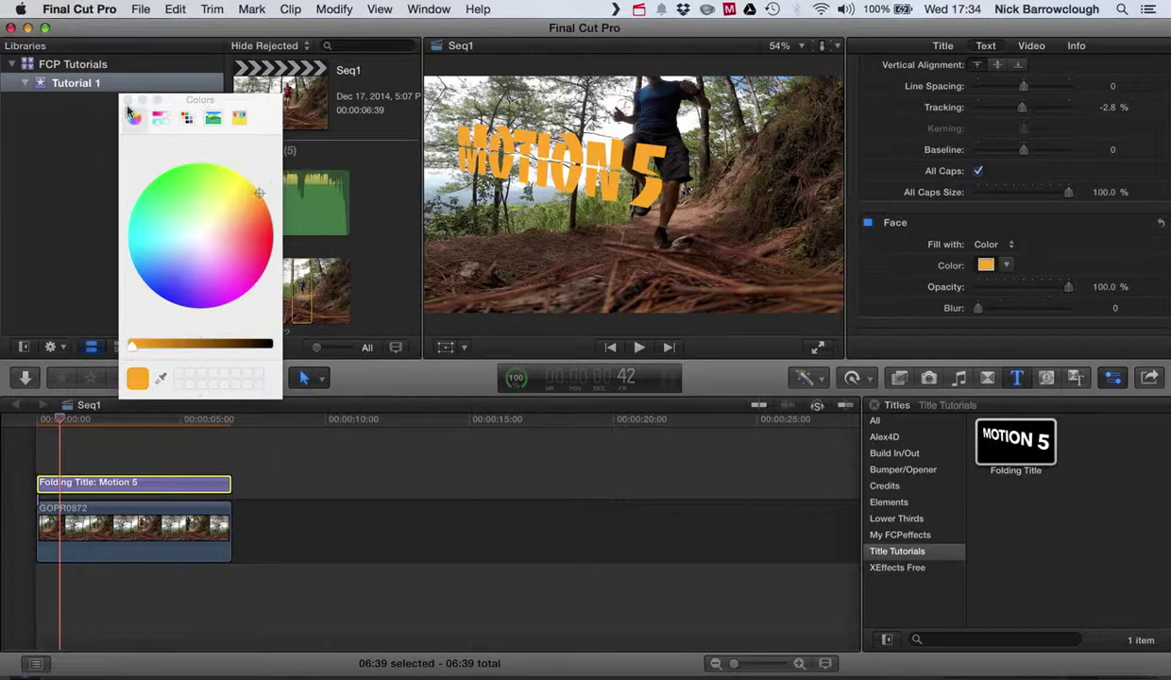
{"action": "left_click", "coordinate": [129, 100]}
{"action": "scroll", "coordinate": [902, 243], "scroll_direction": "down", "scroll_amount": 3}
Step: Add a black outline of width 6.0 to the title text
{"action": "left_click", "coordinate": [868, 254]}
{"action": "left_click", "coordinate": [1133, 253]}
{"action": "left_click", "coordinate": [1006, 298]}
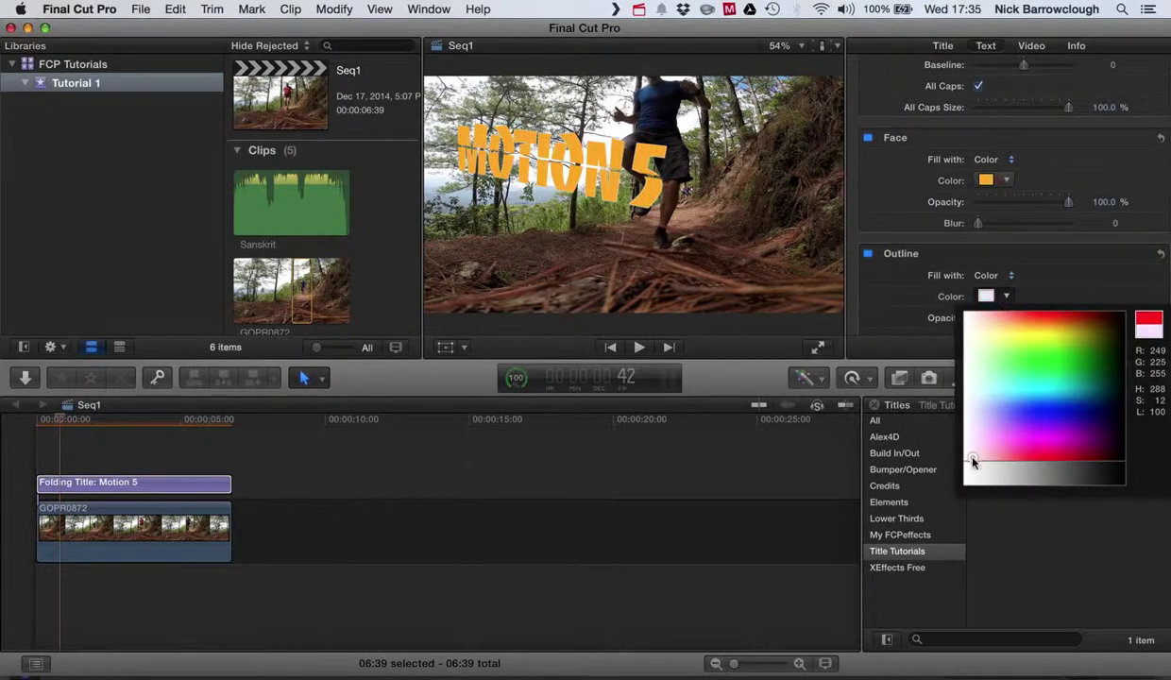
{"action": "left_click_drag", "start_coordinate": [1132, 359], "coordinate": [1124, 315]}
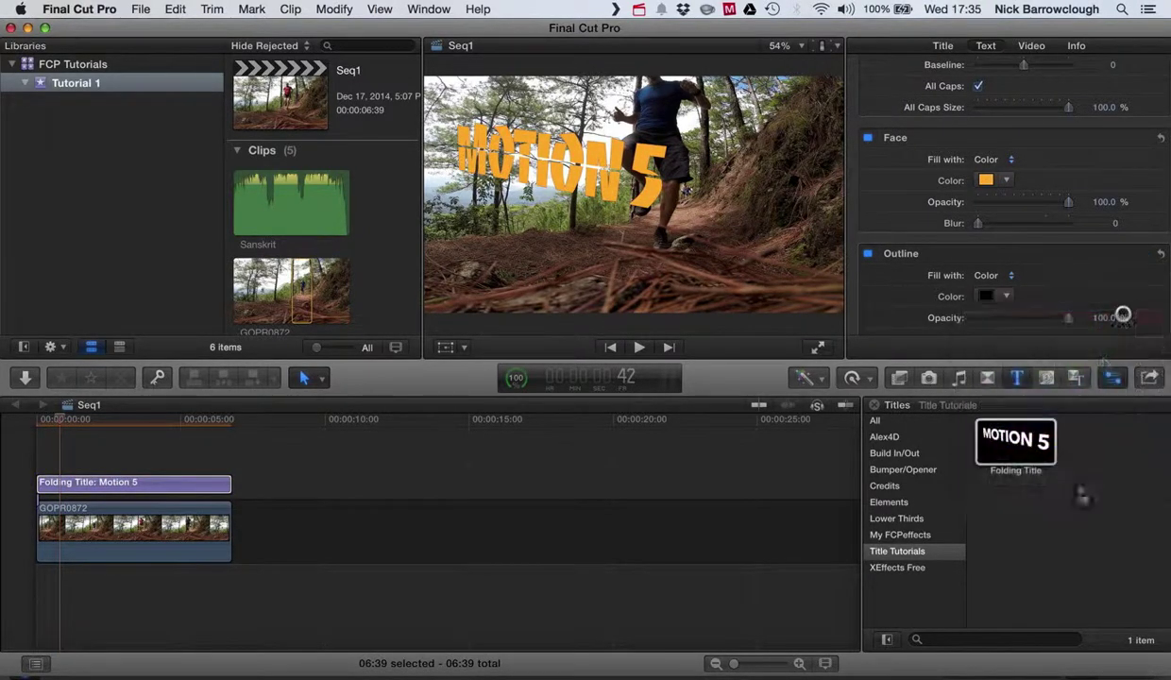
{"action": "scroll", "coordinate": [1070, 287], "scroll_direction": "down", "scroll_amount": 3}
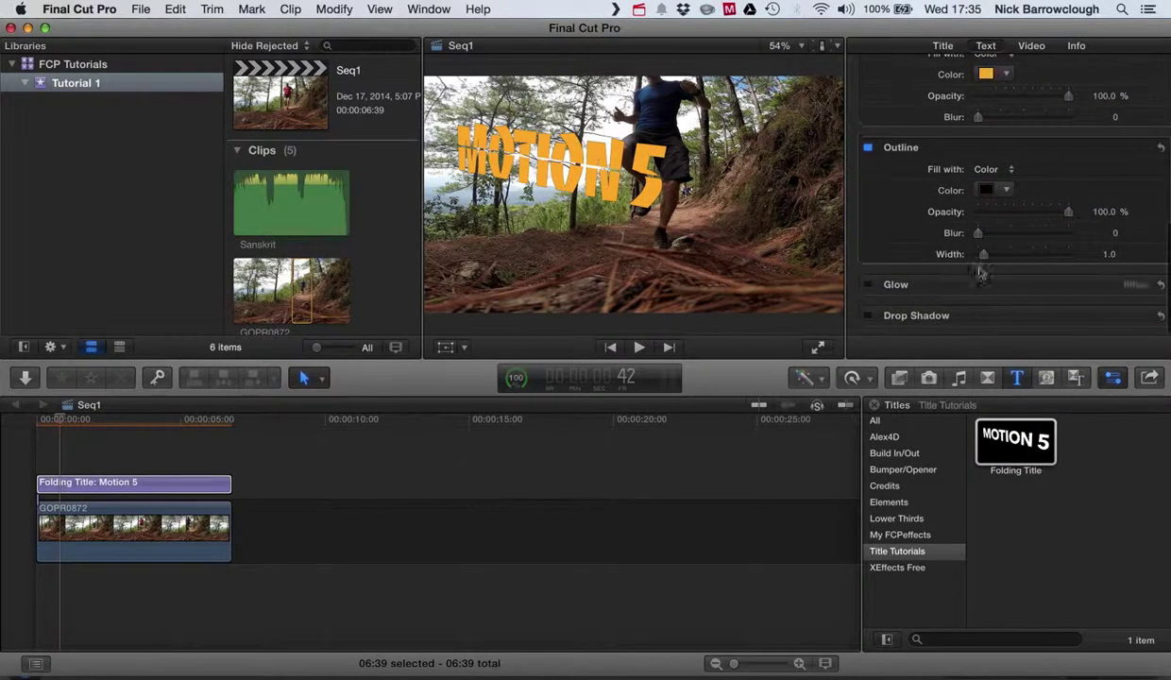
{"action": "left_click_drag", "start_coordinate": [982, 252], "coordinate": [1017, 250]}
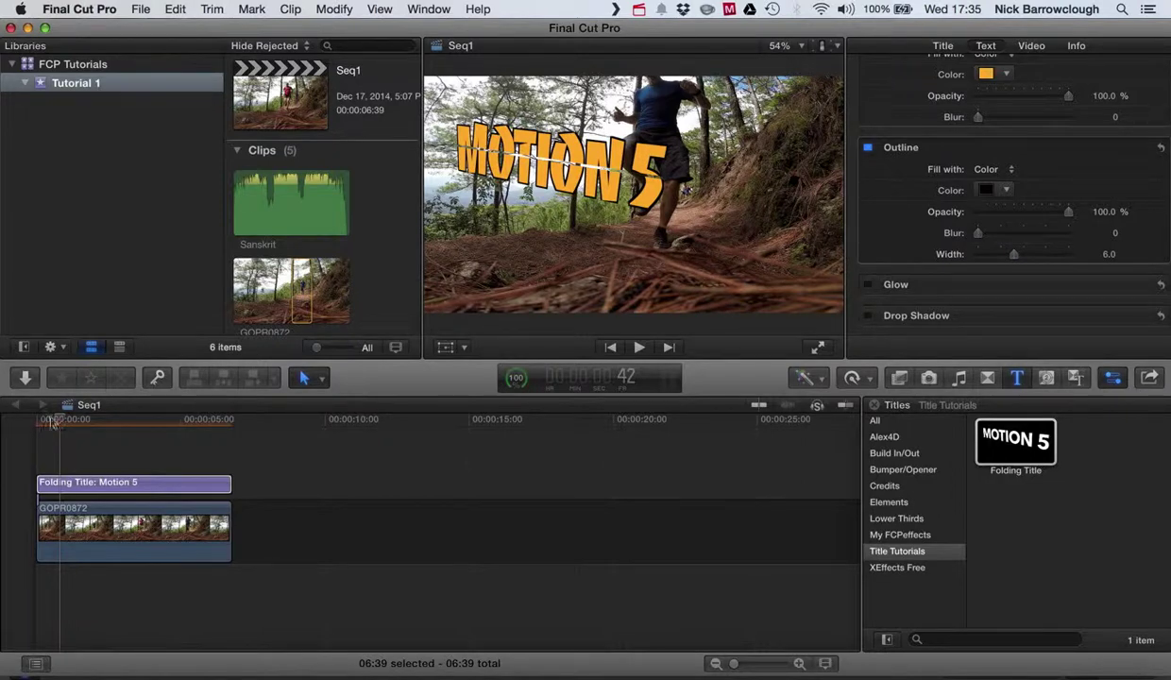
{"action": "left_click_drag", "start_coordinate": [64, 418], "coordinate": [35, 418]}
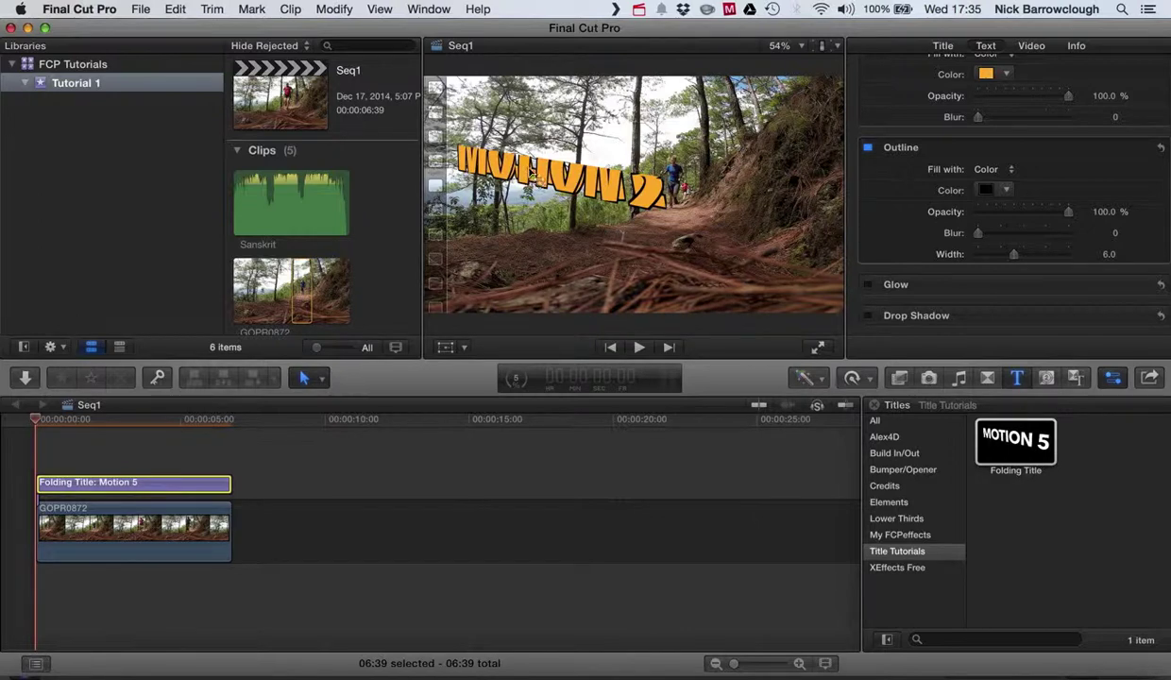
Step: Set the Folding Title's Transform Position to X 359 px, Y -370 px
{"action": "left_click", "coordinate": [533, 178]}
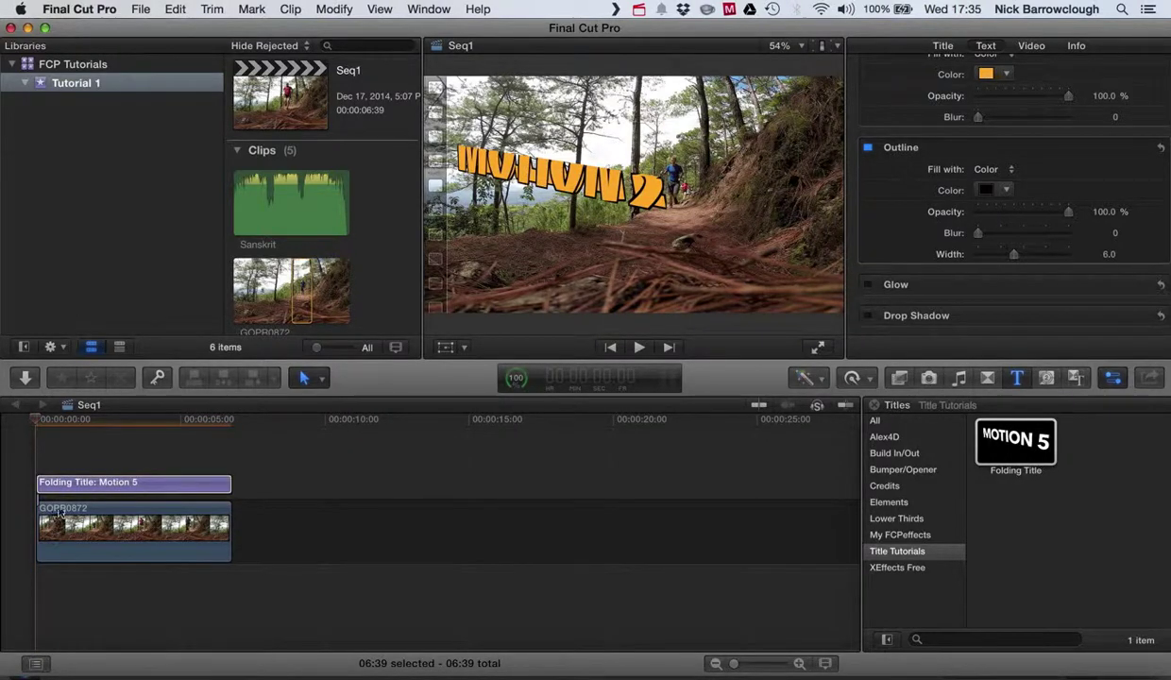
{"action": "left_click", "coordinate": [71, 483]}
{"action": "left_click", "coordinate": [532, 179]}
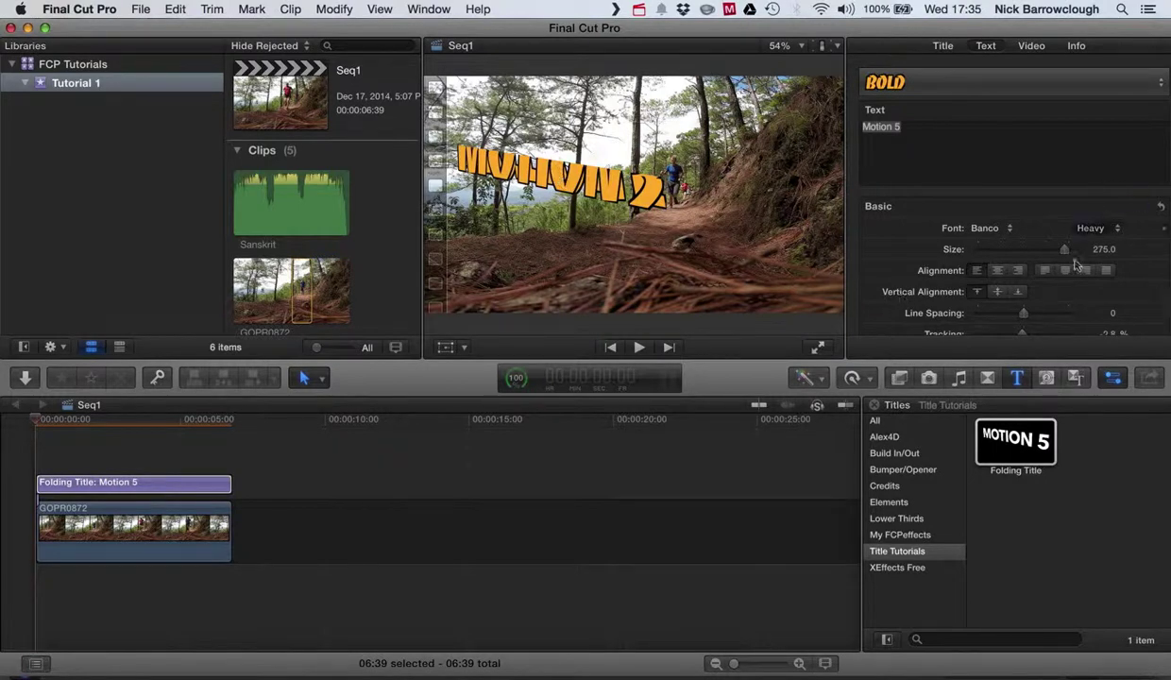
{"action": "scroll", "coordinate": [1100, 286], "scroll_direction": "down", "scroll_amount": 2}
{"action": "scroll", "coordinate": [1100, 286], "scroll_direction": "up", "scroll_amount": 3}
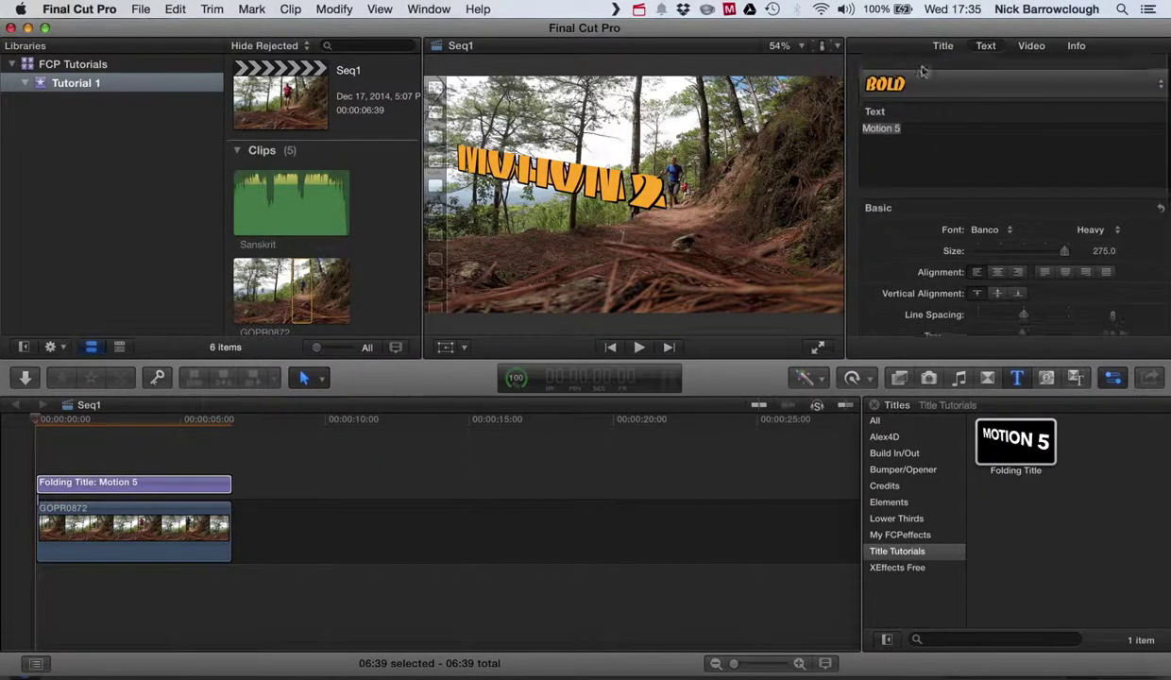
{"action": "left_click", "coordinate": [1034, 46]}
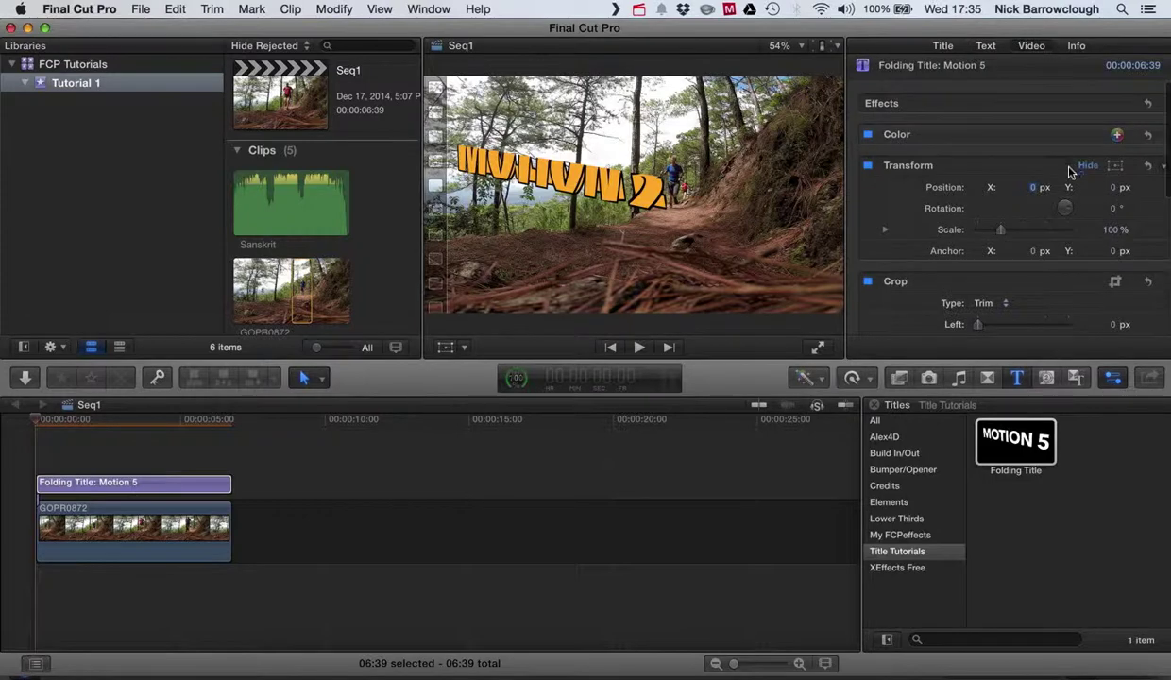
{"action": "left_click_drag", "start_coordinate": [1032, 188], "coordinate": [1032, 188]}
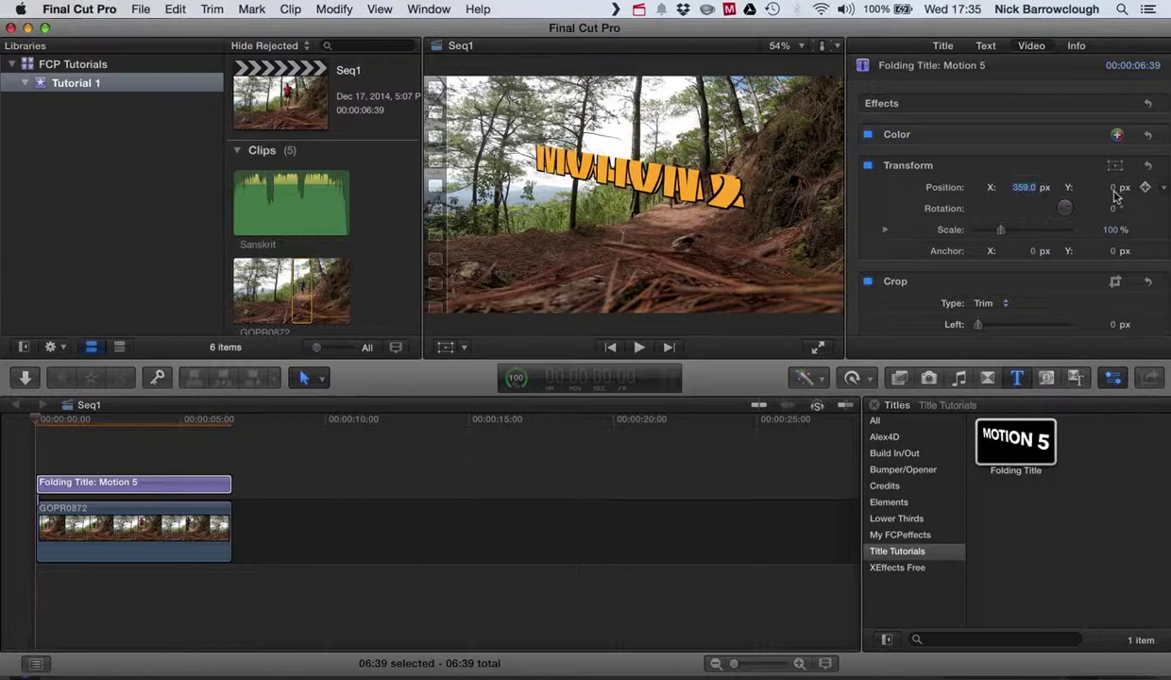
{"action": "left_click_drag", "start_coordinate": [1113, 188], "coordinate": [1113, 188]}
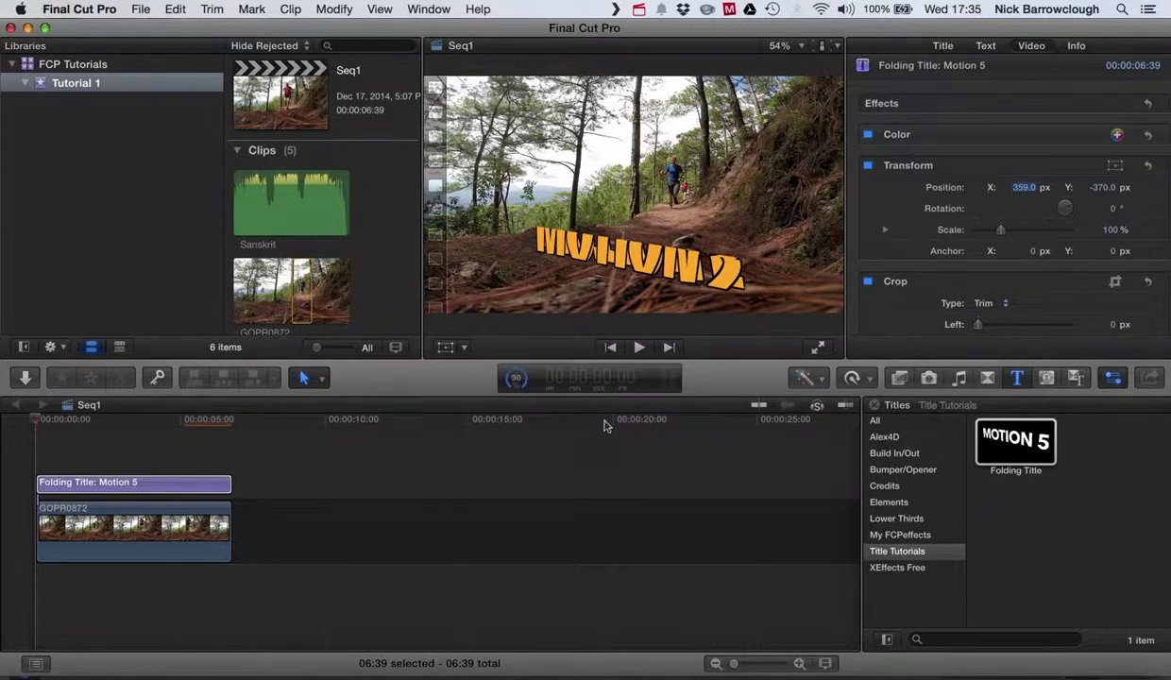
Step: Preview the title animation over the trail video
{"action": "left_click", "coordinate": [639, 348]}
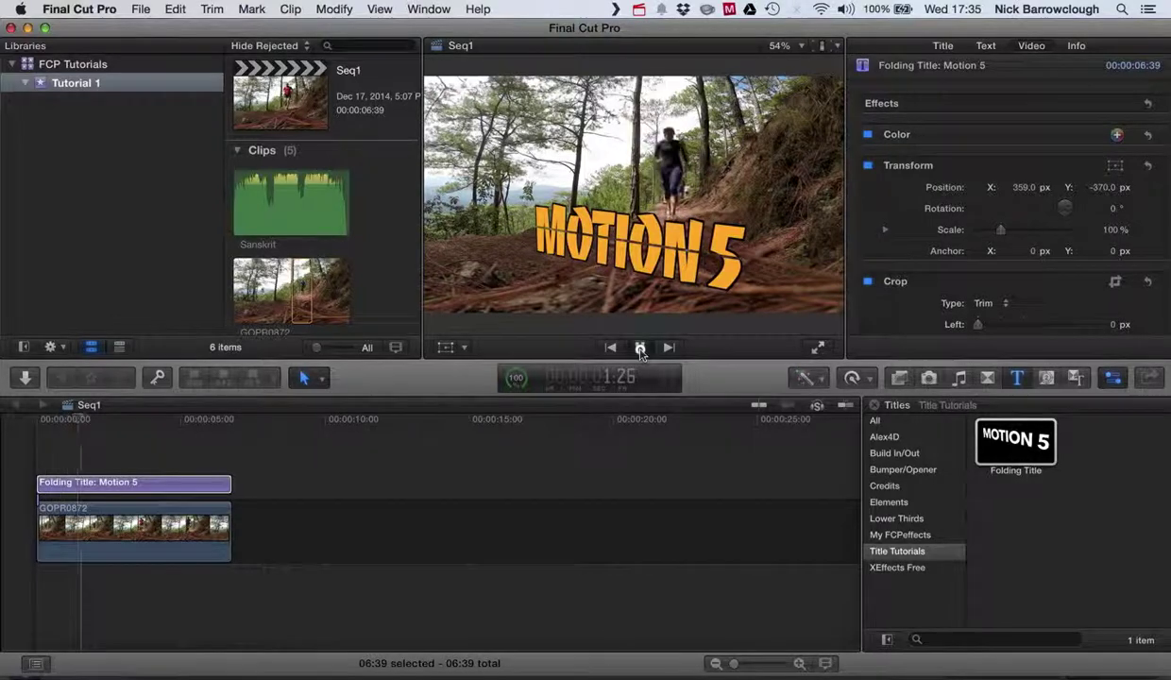
{"action": "left_click", "coordinate": [639, 348]}
{"action": "left_click", "coordinate": [22, 422]}
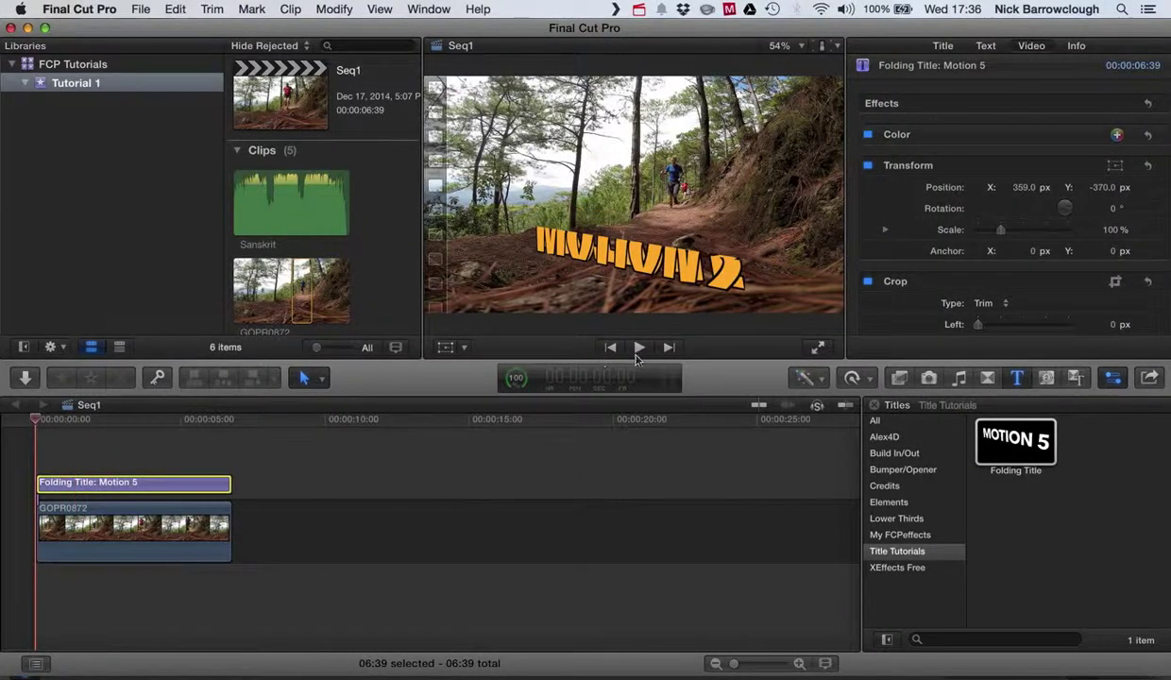
{"action": "left_click", "coordinate": [639, 349]}
{"action": "left_click", "coordinate": [639, 348]}
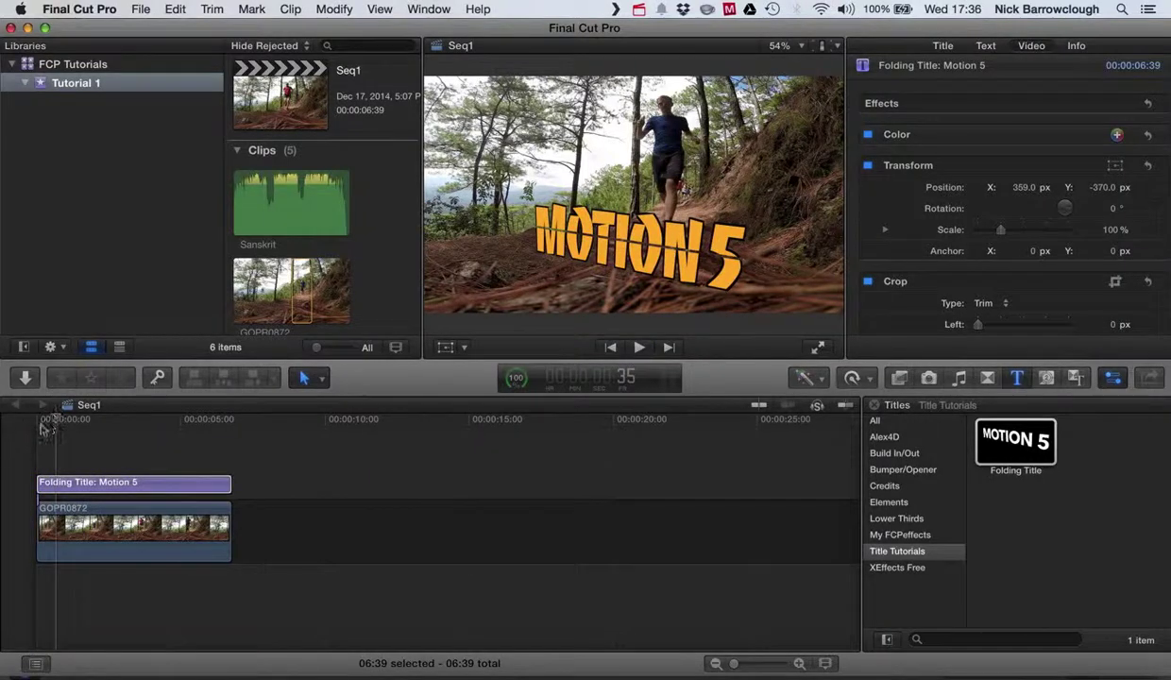
{"action": "left_click", "coordinate": [38, 418]}
Step: Lengthen the title clip to about 18 seconds (18:14), well past the video
{"action": "left_click", "coordinate": [228, 486]}
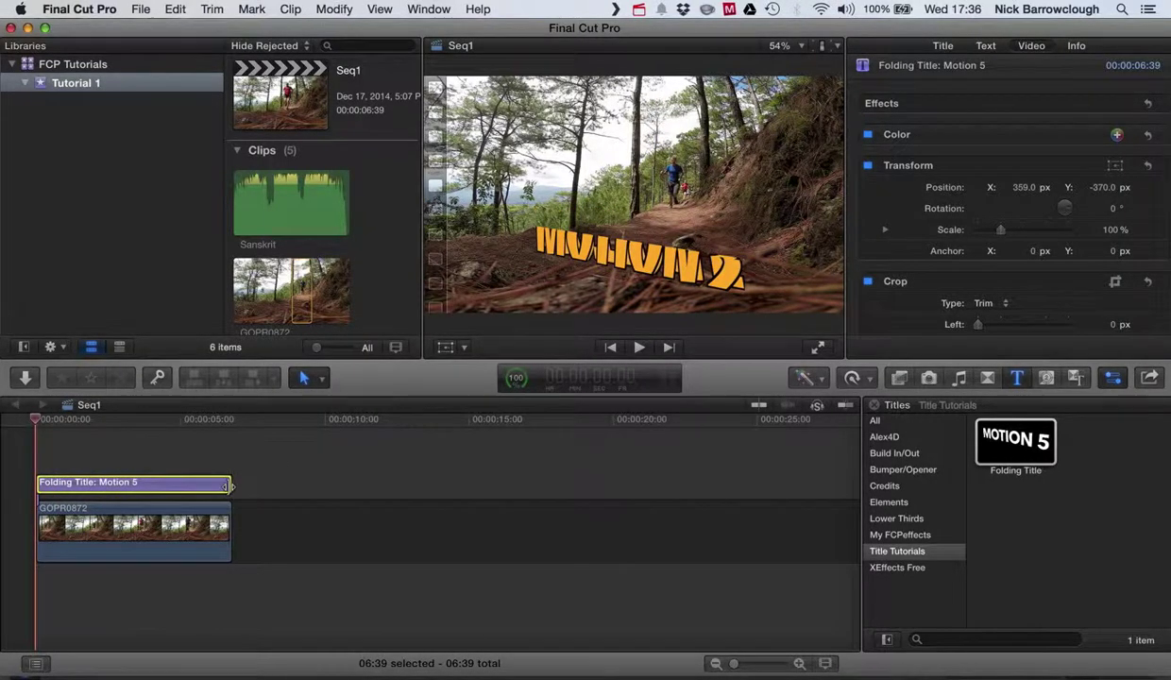
{"action": "left_click_drag", "start_coordinate": [228, 486], "coordinate": [561, 498]}
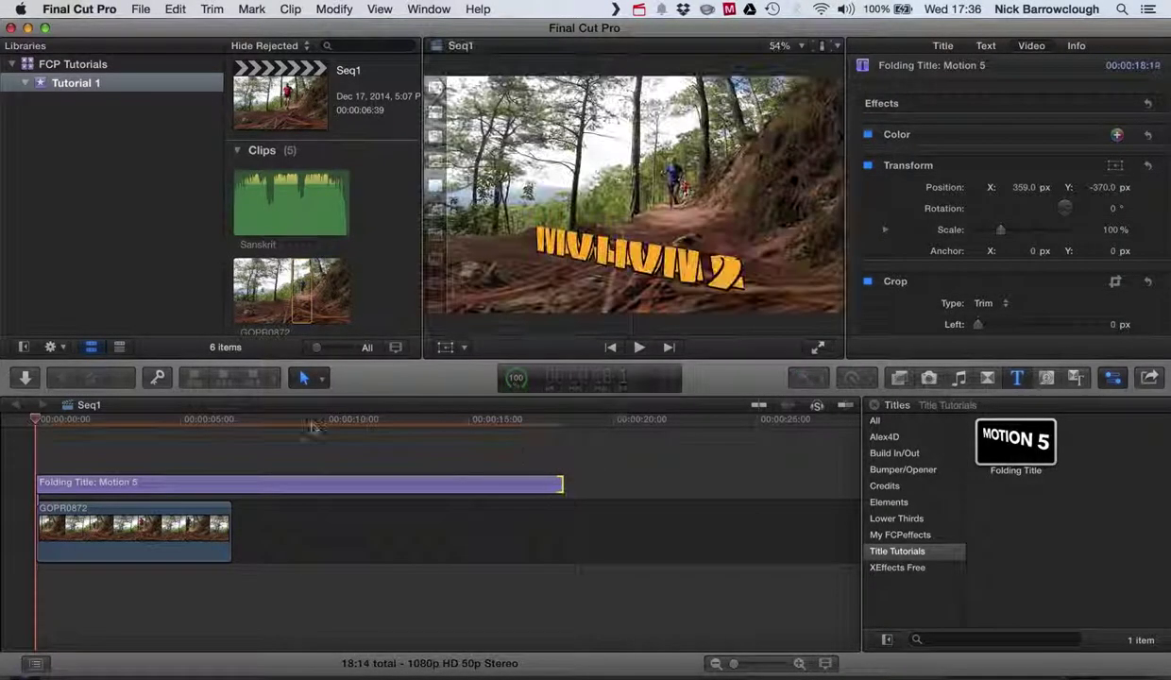
{"action": "left_click", "coordinate": [638, 347]}
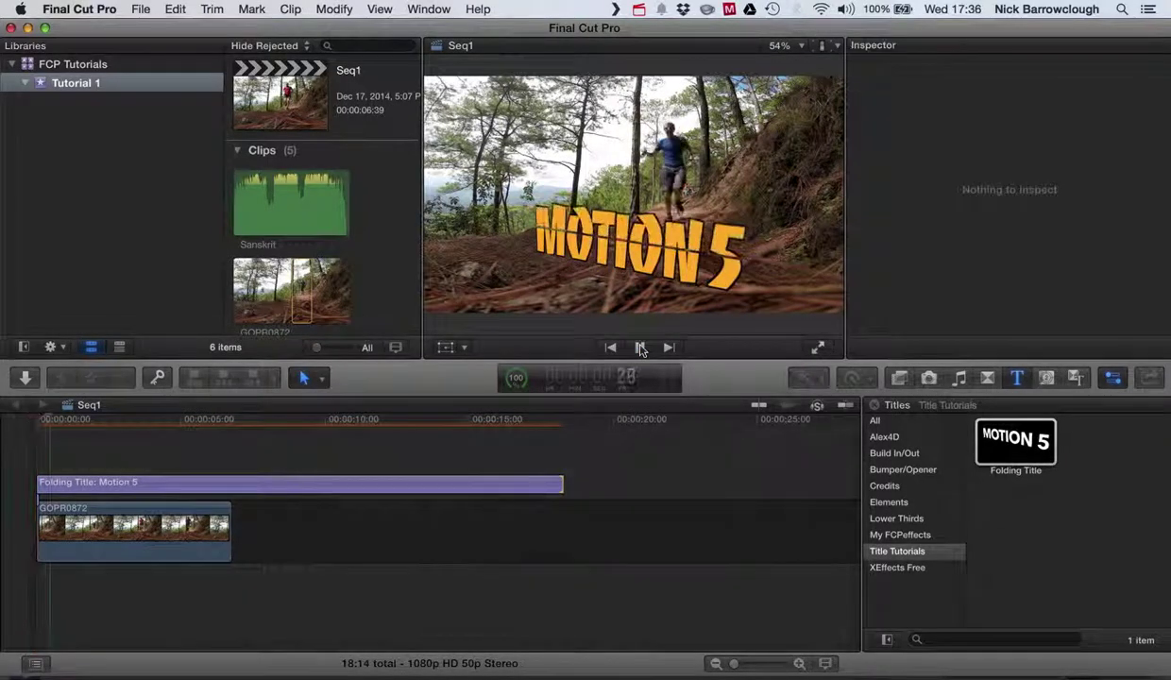
{"action": "left_click", "coordinate": [639, 349]}
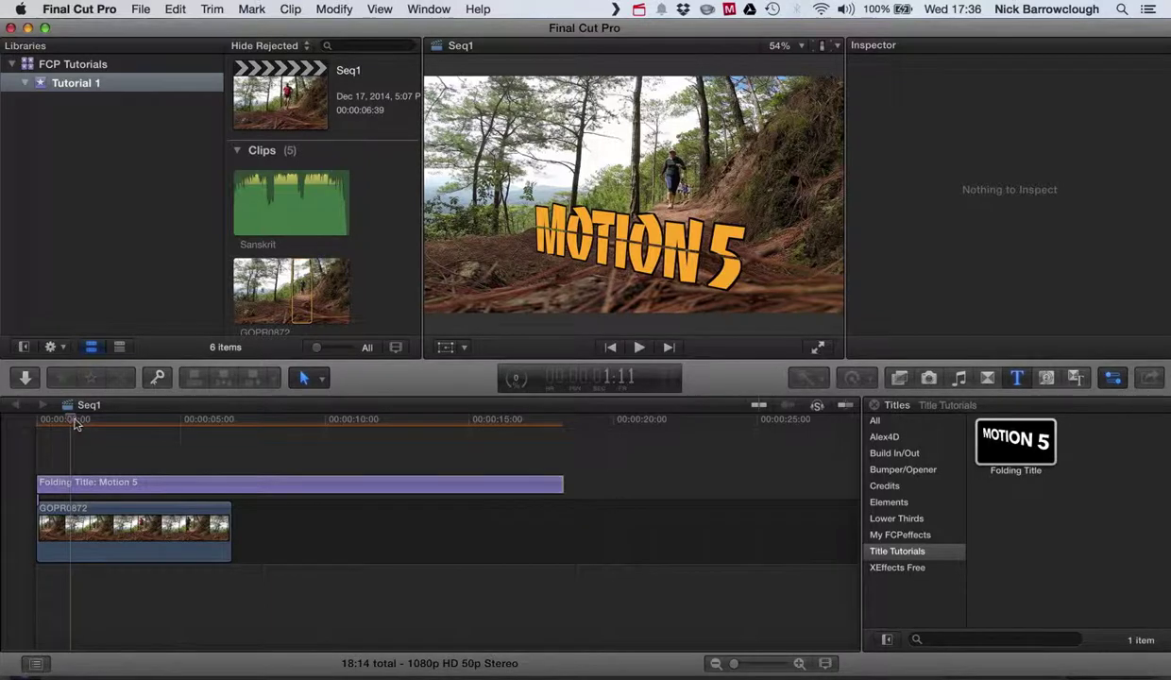
{"action": "left_click", "coordinate": [37, 420]}
{"action": "key", "text": "super+4"}
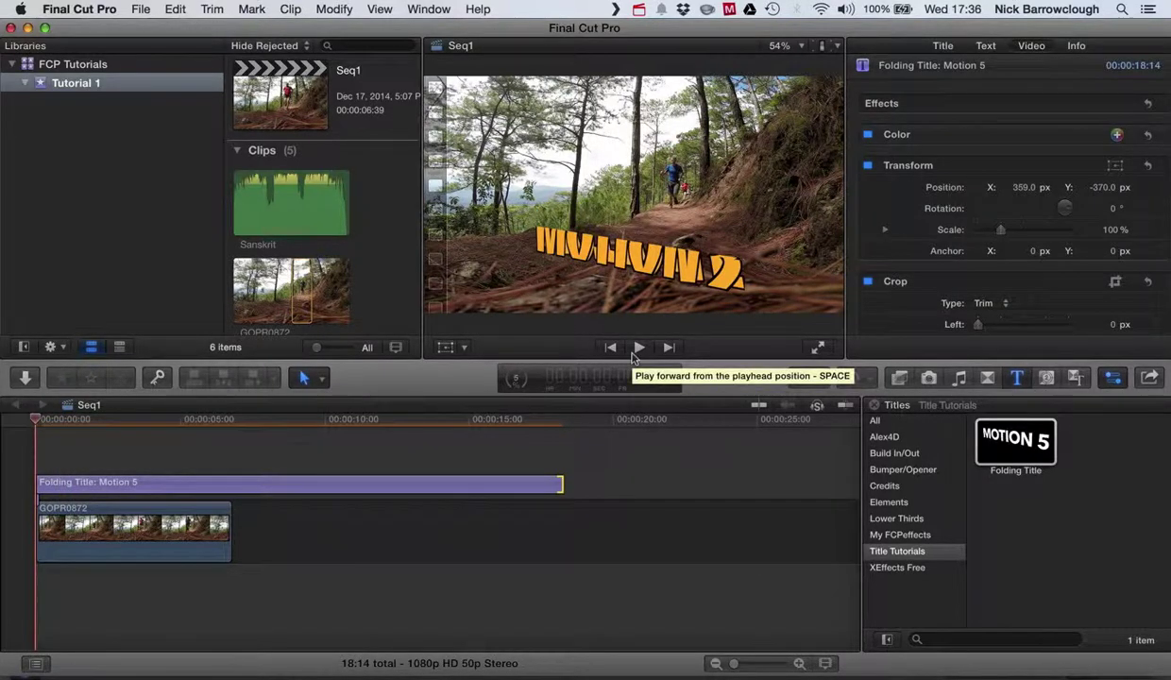
{"action": "left_click", "coordinate": [634, 349]}
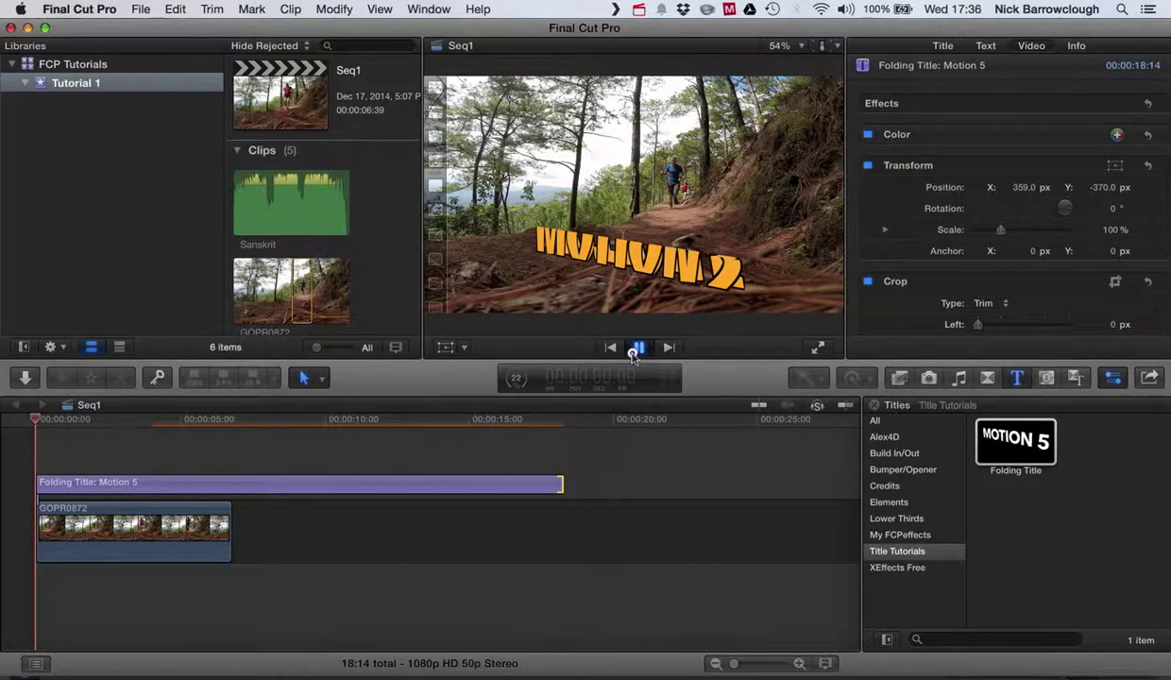
{"action": "left_click", "coordinate": [635, 349]}
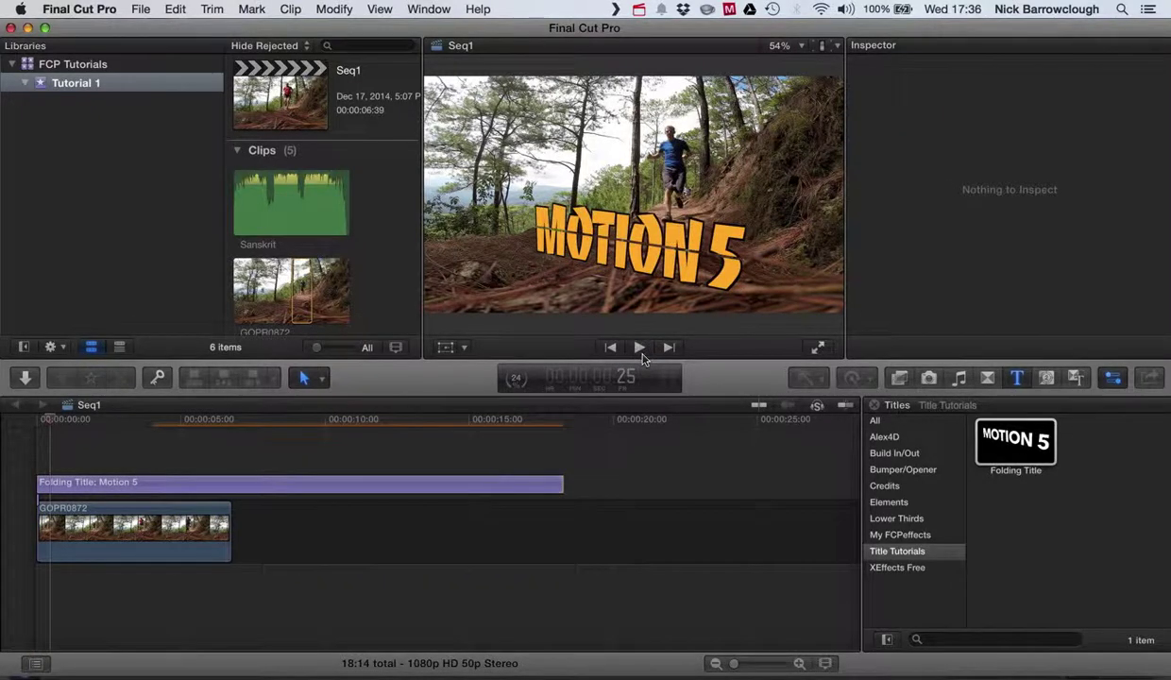